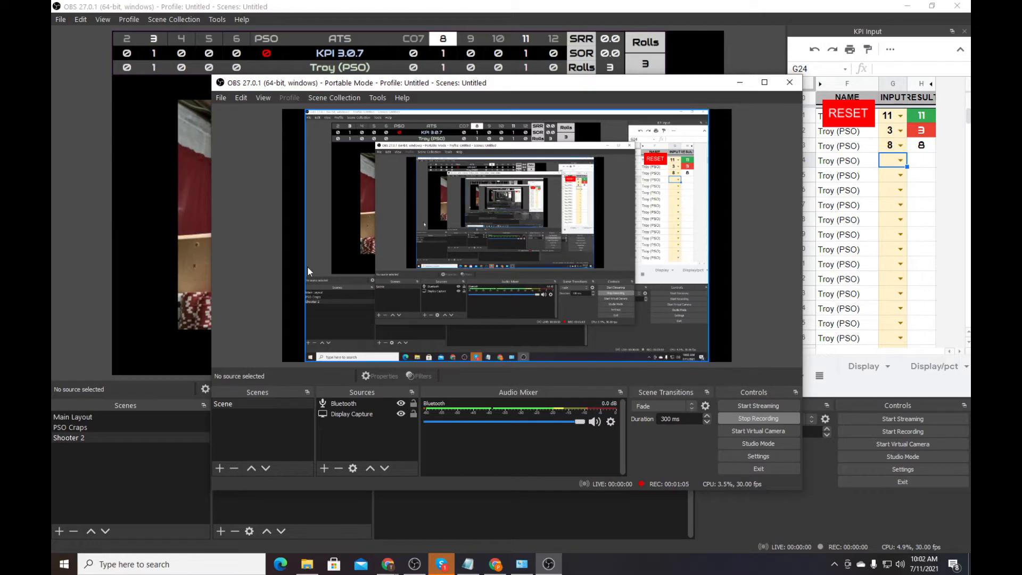
- Switch back and forth between the PSO Craps and Shooter 2 scenes to compare what each one shows
click(75, 314)
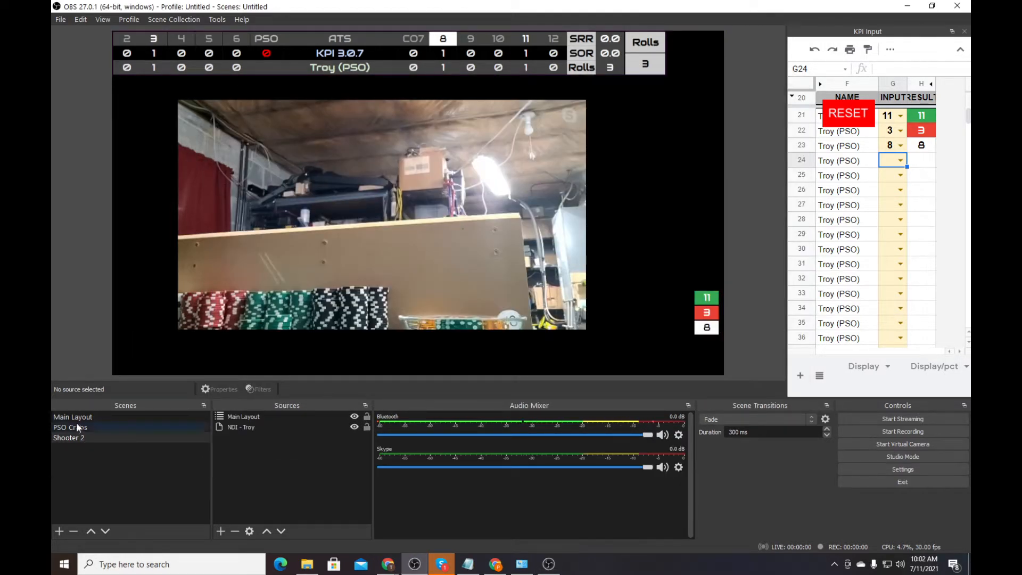
click(76, 427)
click(76, 437)
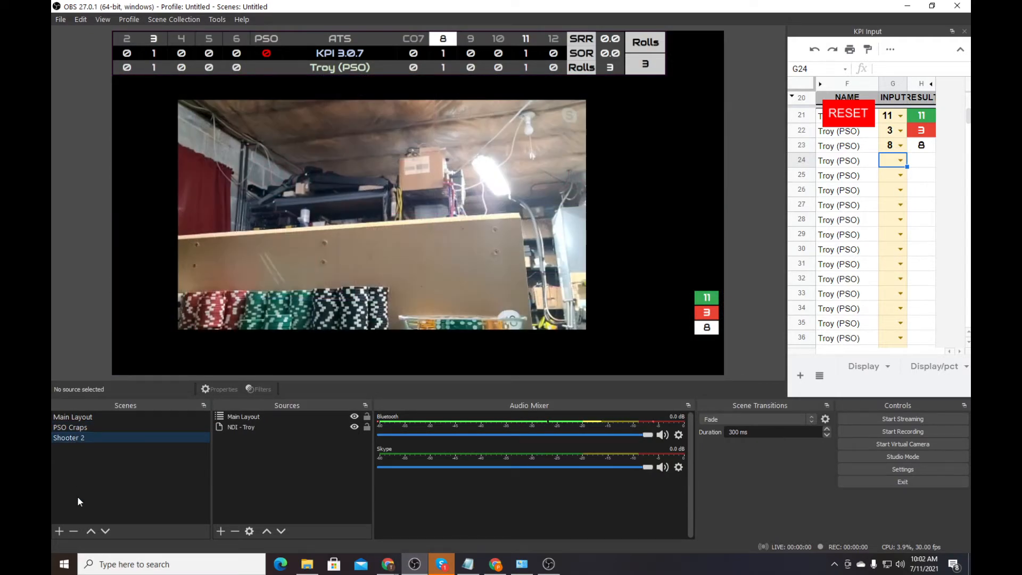
key(Up)
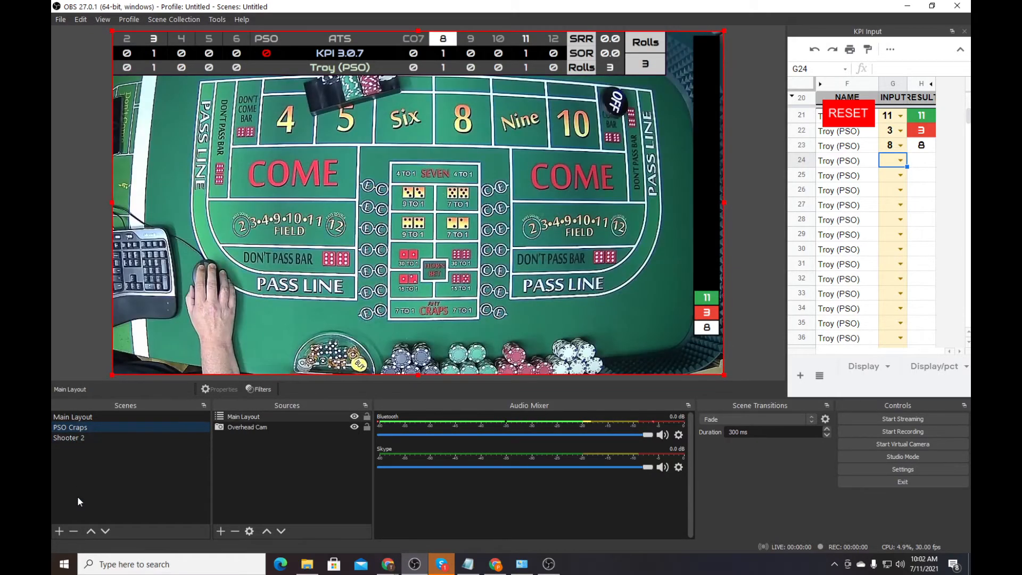
key(Down)
key(Up)
key(Down)
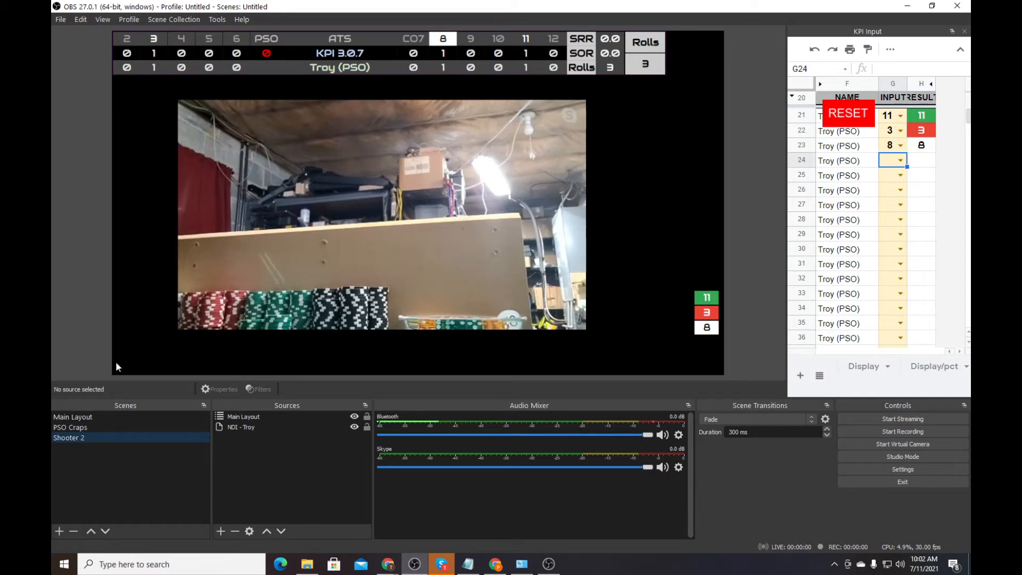
click(85, 344)
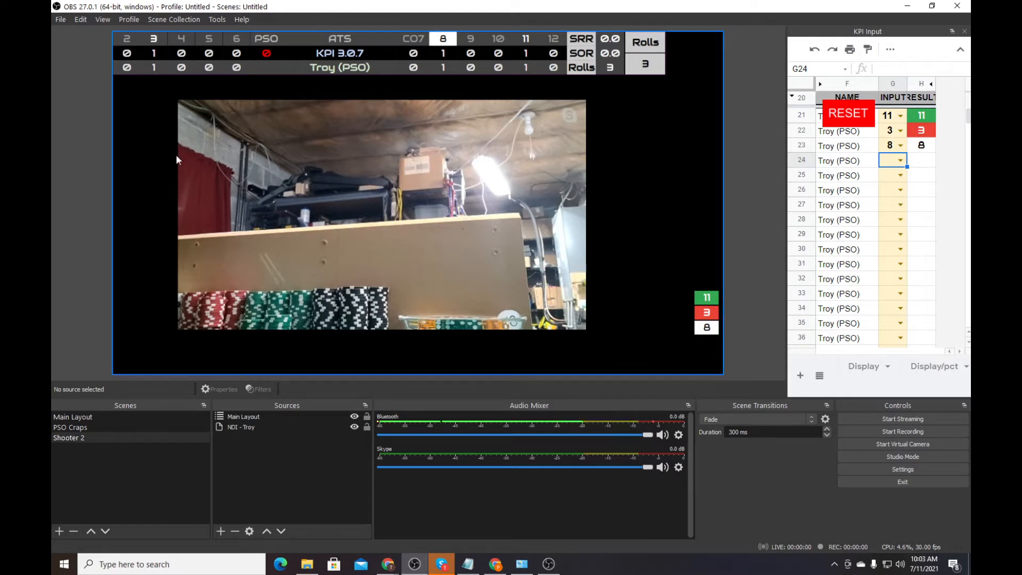
- Rename the current scene collection to LFC Hosting
click(181, 18)
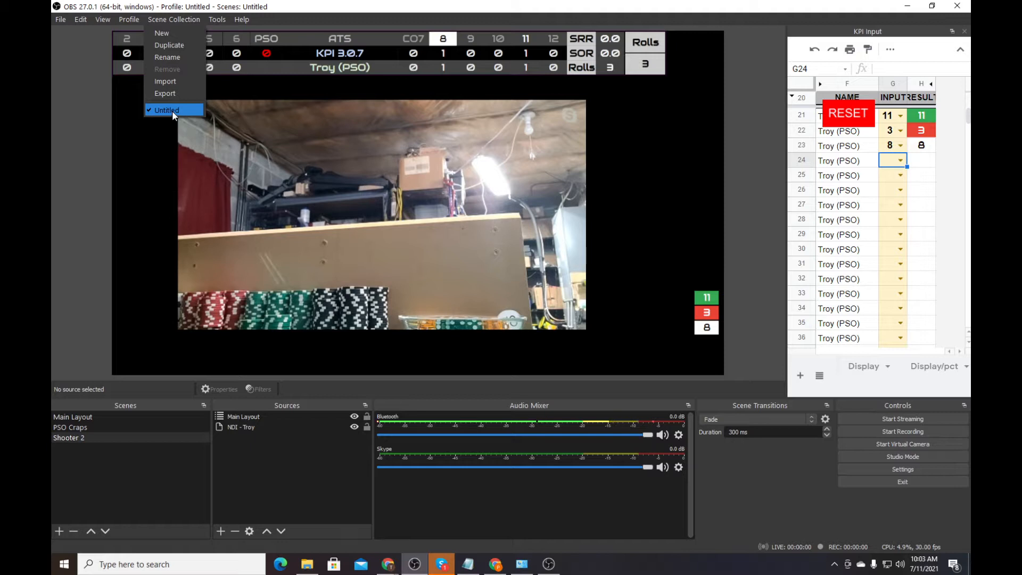
click(178, 57)
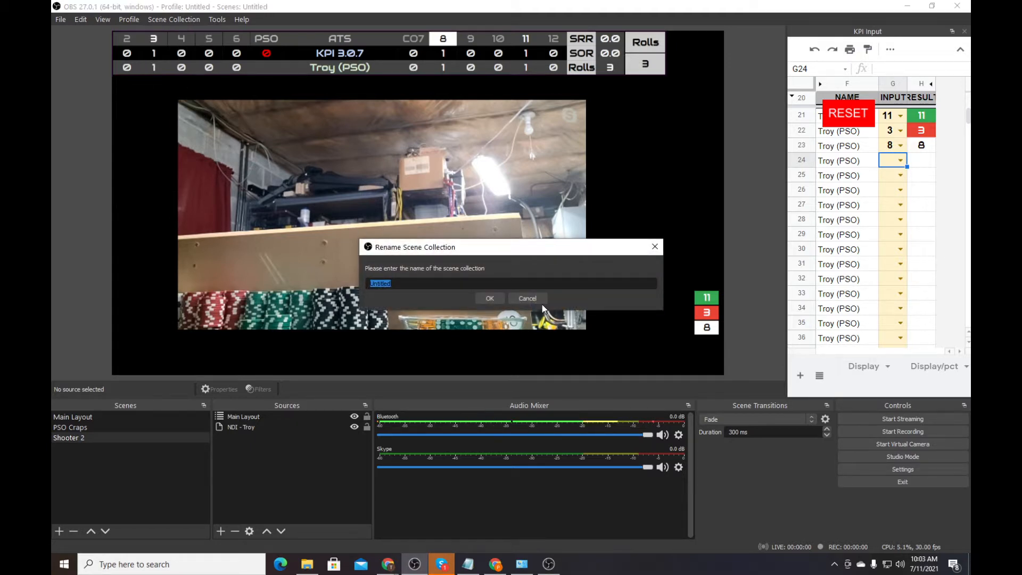
text(LFC Host)
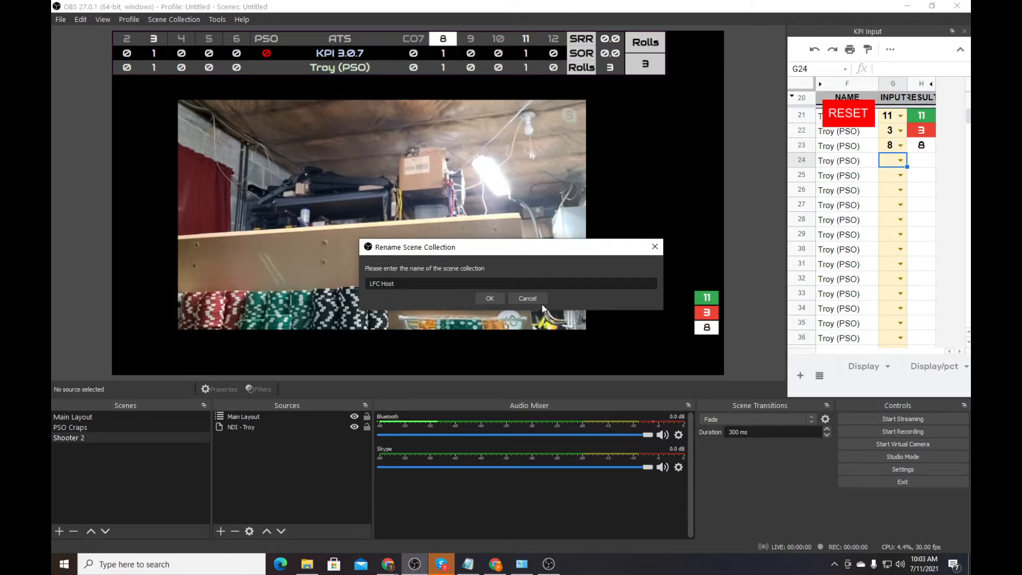
text(ing)
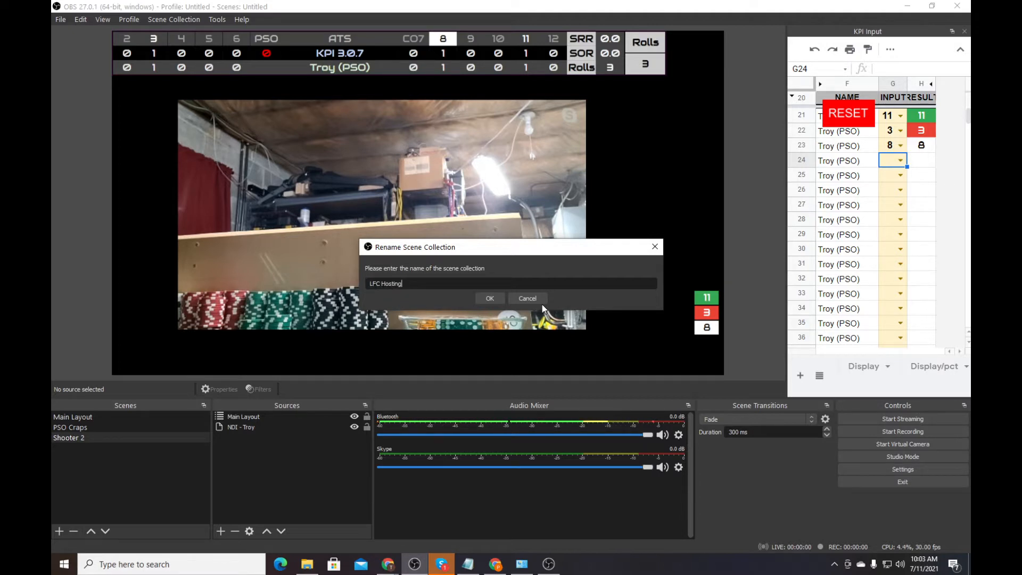
key(Return)
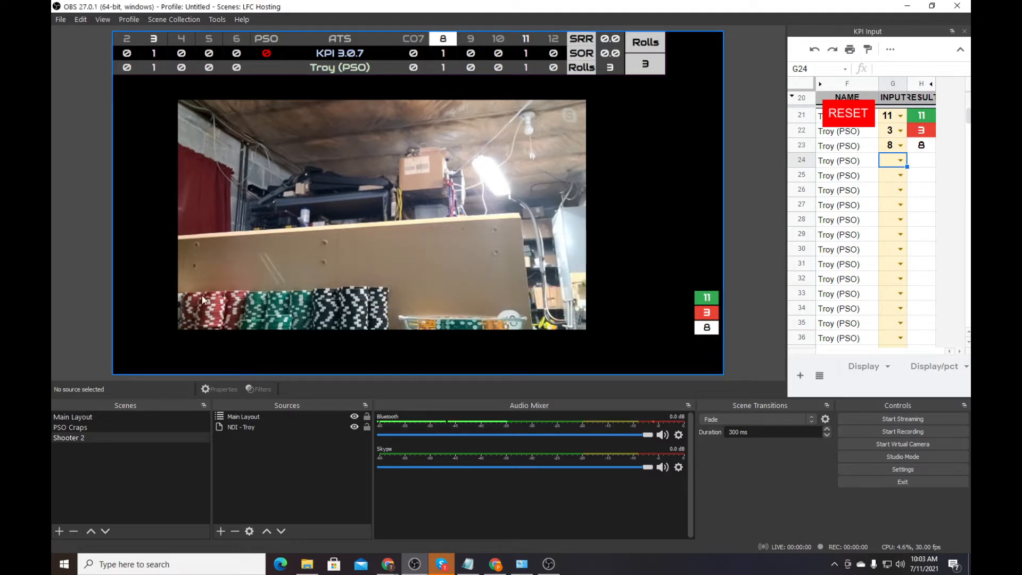
- Create a new scene collection named LFC Participant and close the KPI Input dock
click(166, 19)
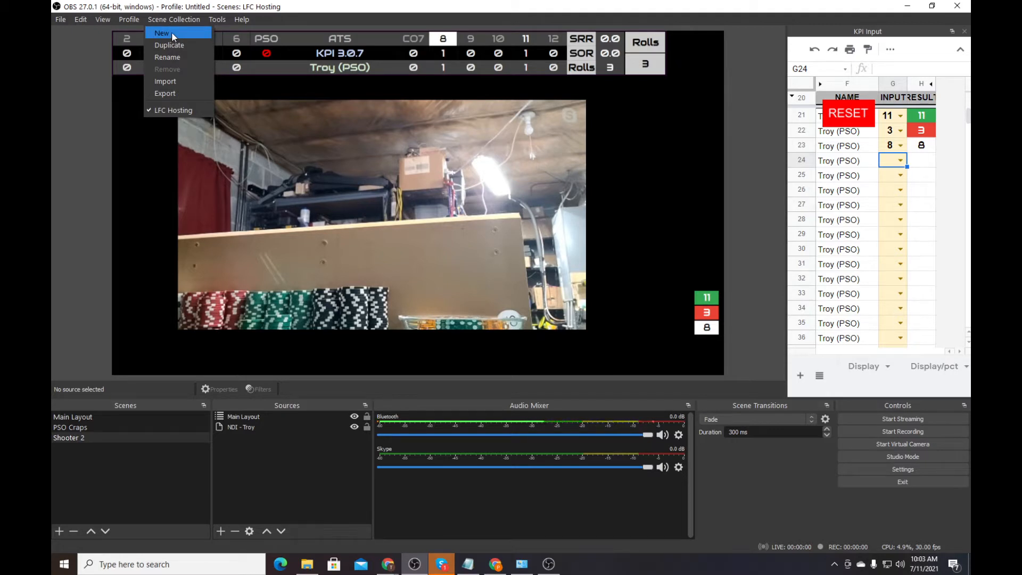
click(171, 31)
text(LV)
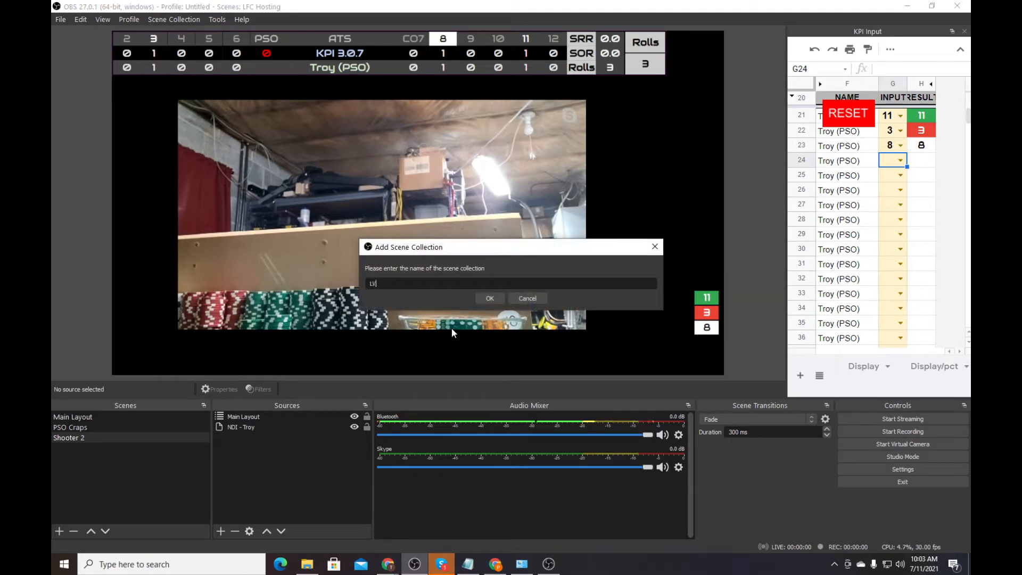
text(C Participant)
key(Left)
key(Left)
key(Left)
key(Left)
key(Left)
key(Left)
key(Left)
key(Left)
key(Left)
key(Left)
key(Left)
key(Left)
key(Left)
key(BackSpace)
text(F)
key(Return)
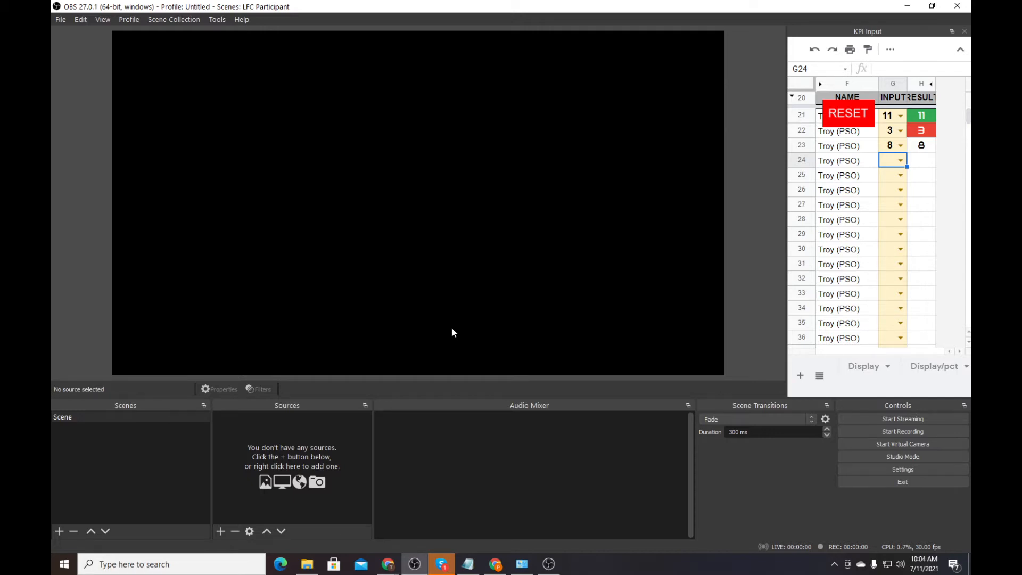
click(965, 32)
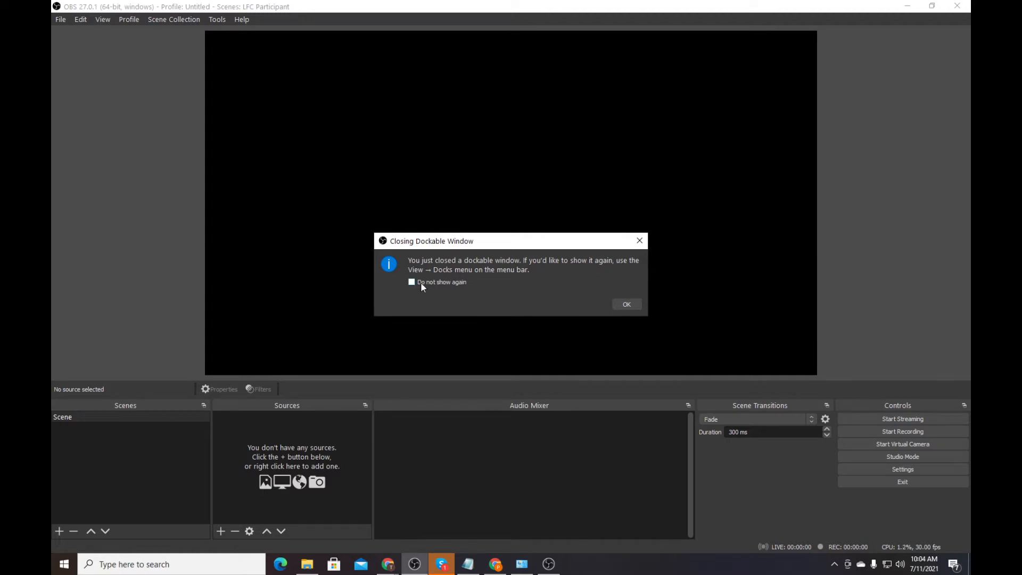
click(631, 302)
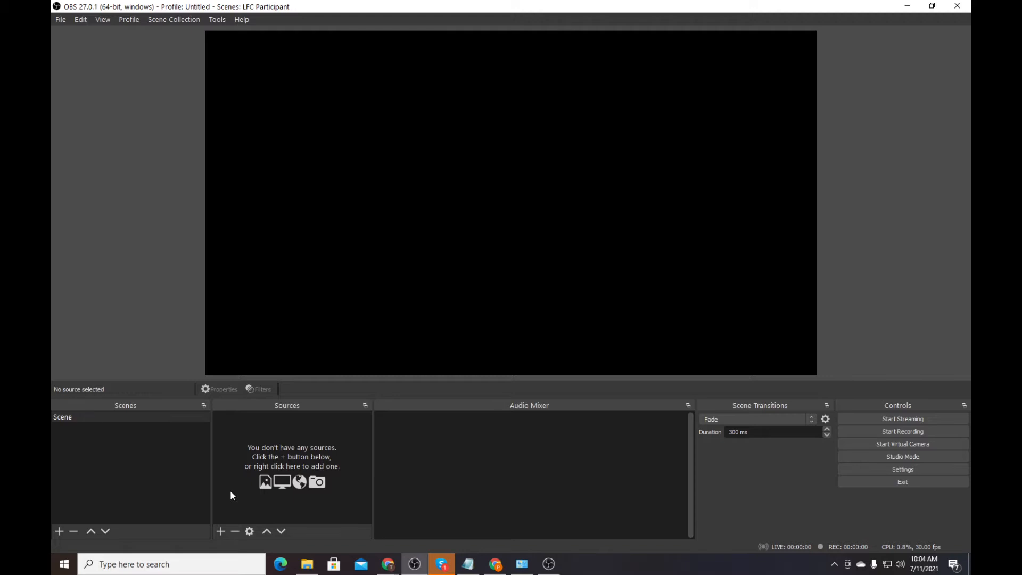
- Add an audio input capture source named Bluetooth that uses the Headset Microphone (Plantronics BT600) device
click(222, 531)
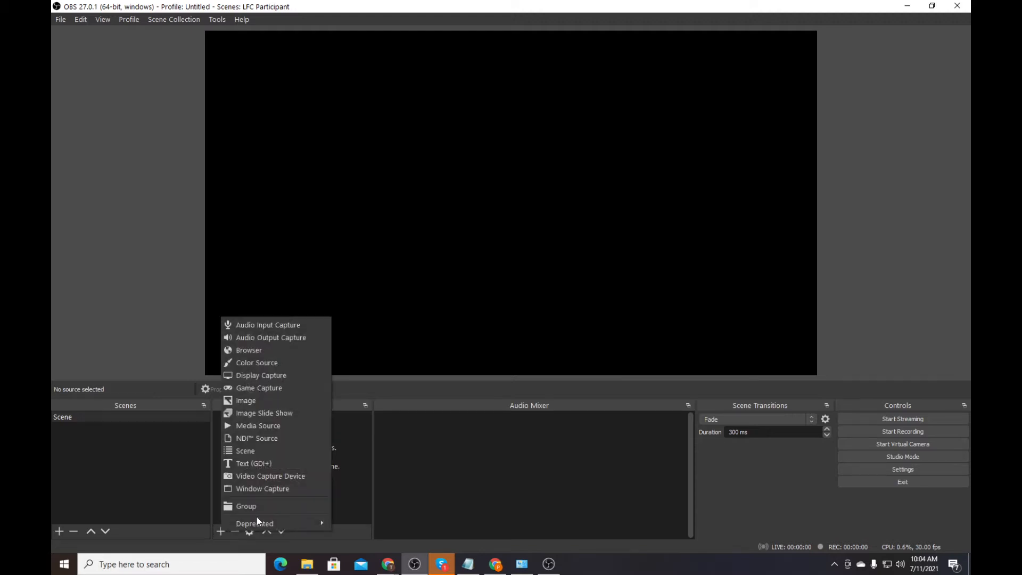
click(263, 324)
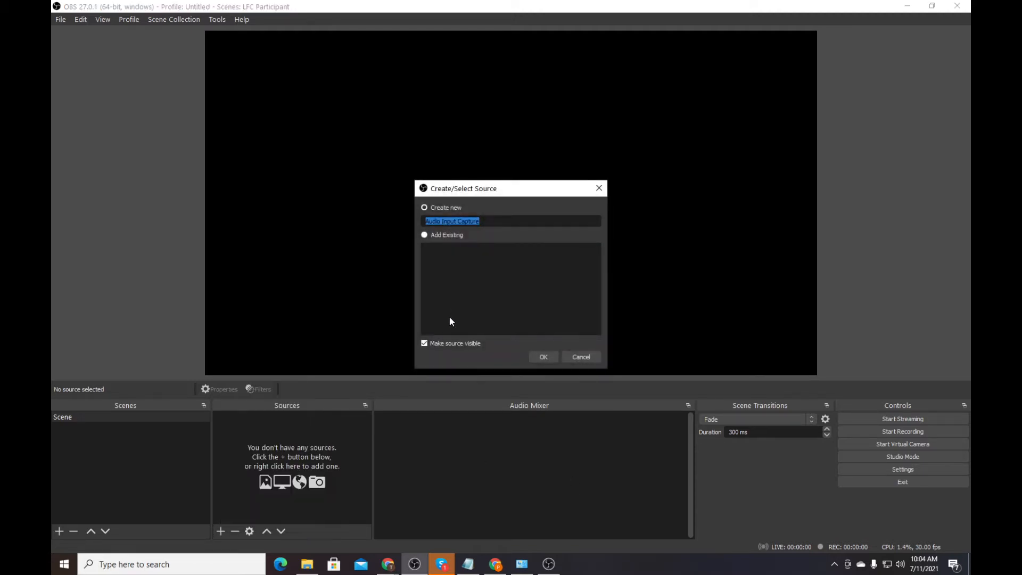
text(Bluetooth)
key(Return)
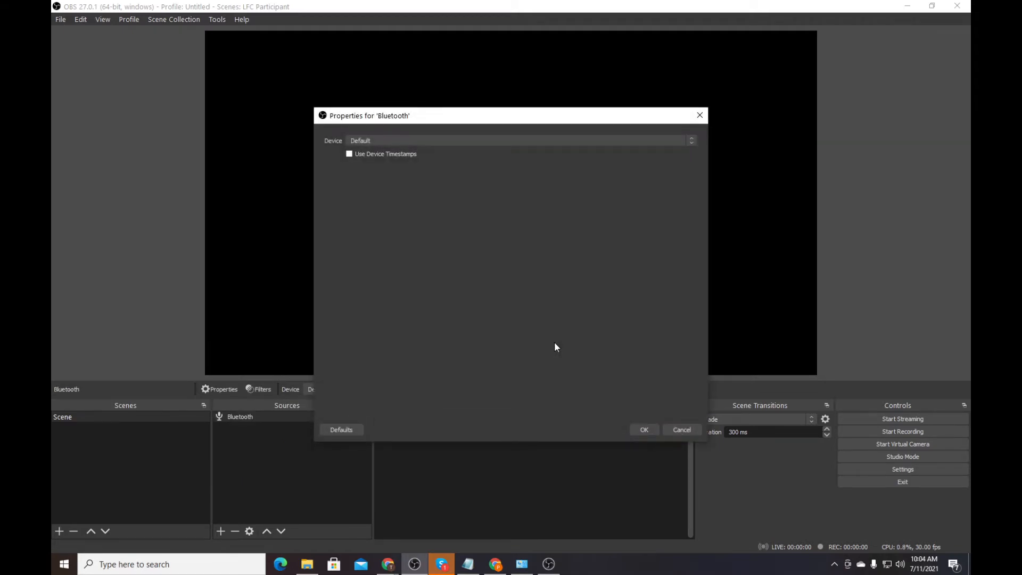
click(371, 140)
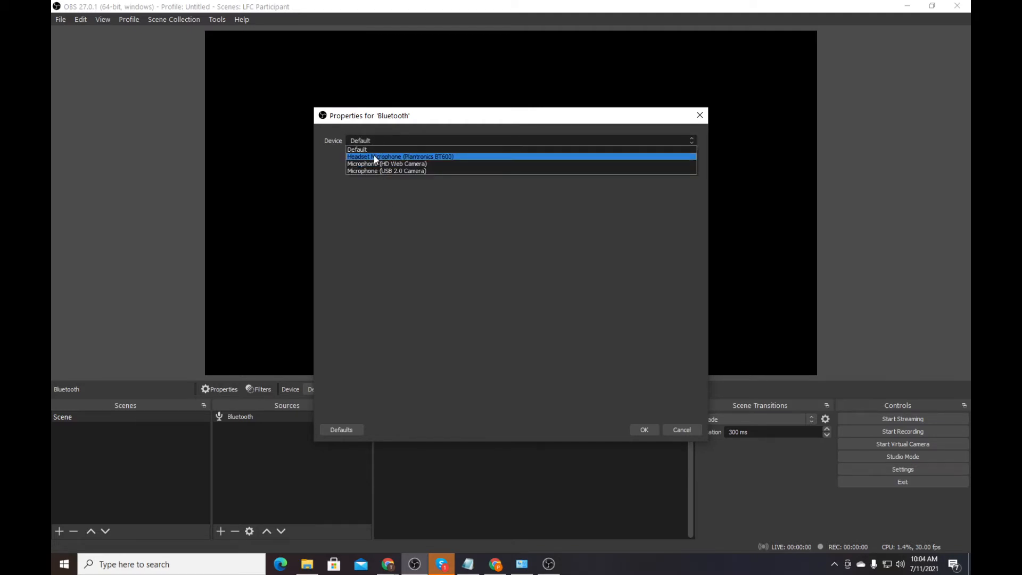
click(376, 157)
click(687, 431)
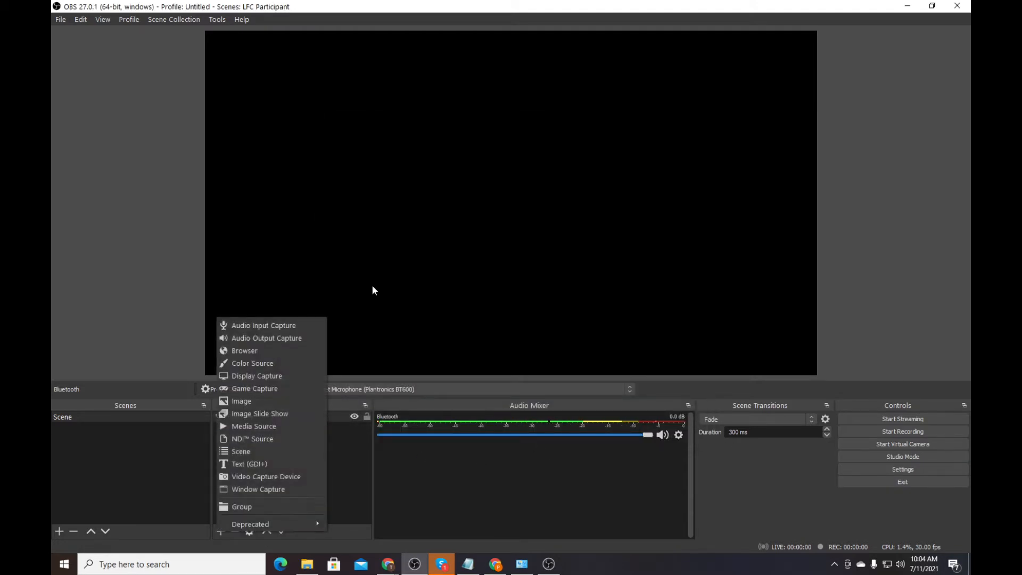
click(219, 532)
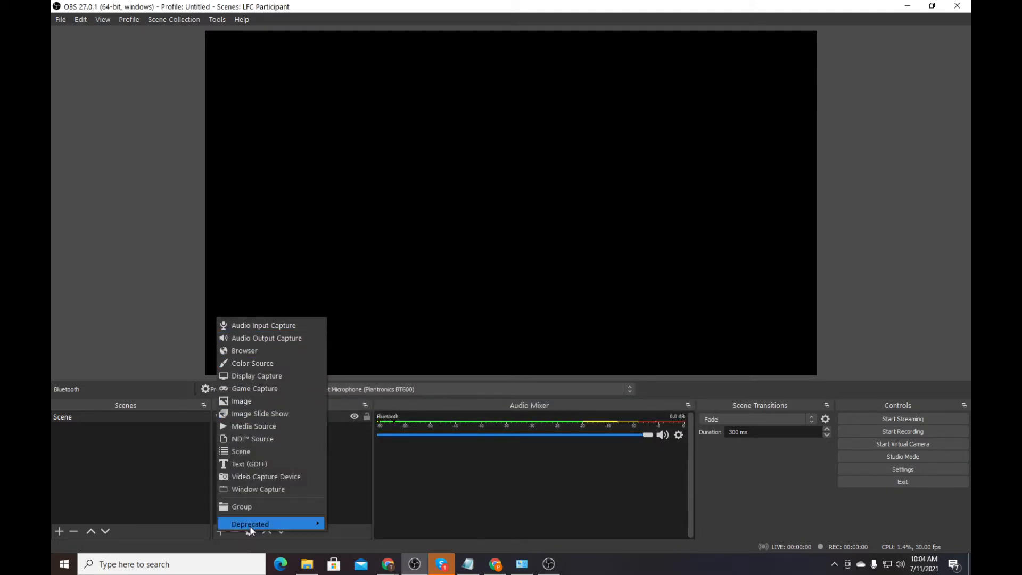
click(449, 486)
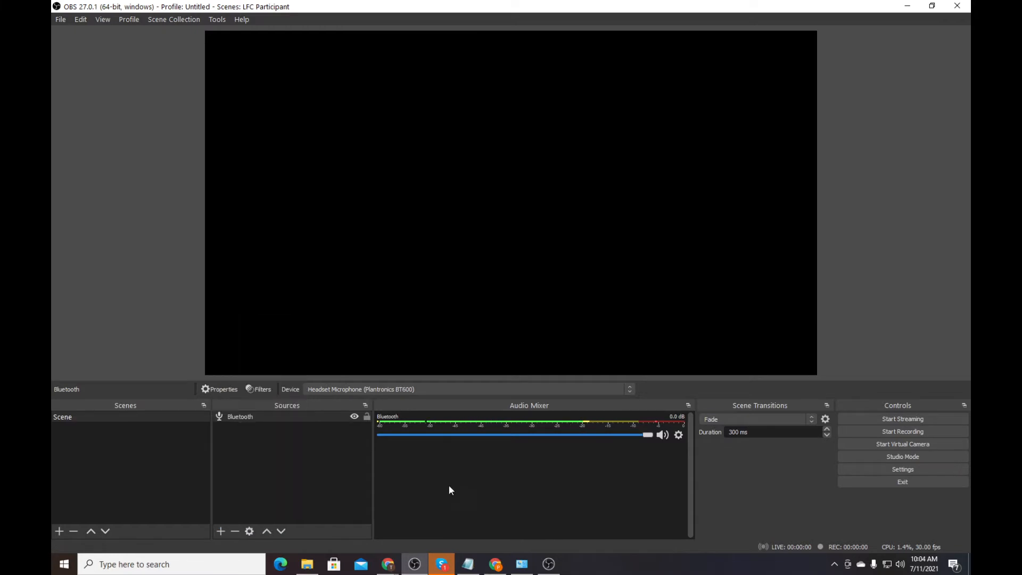
- Add Noise Suppression and Gain filters with their default names to the Bluetooth source
click(258, 389)
click(288, 470)
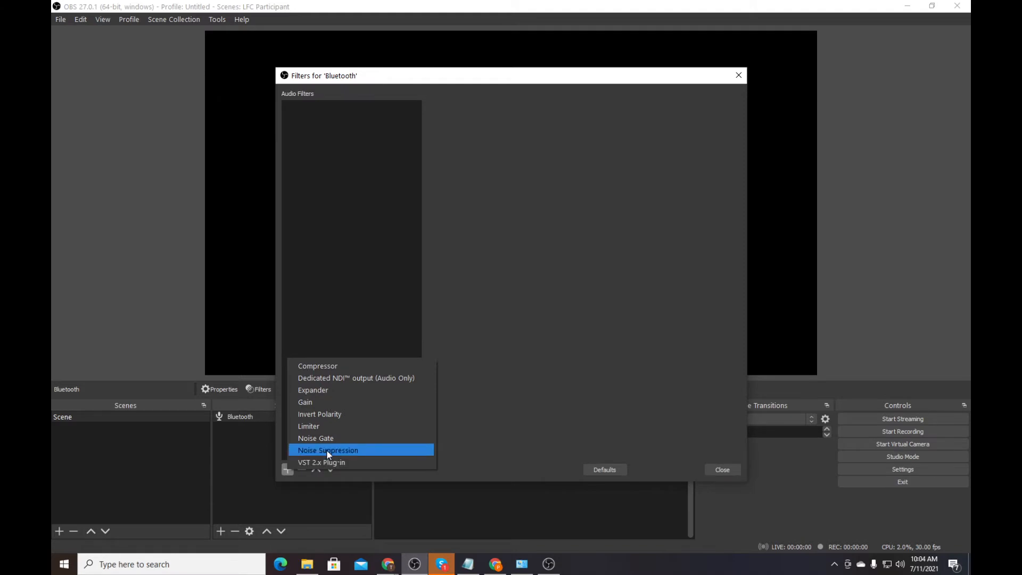
click(327, 449)
click(495, 299)
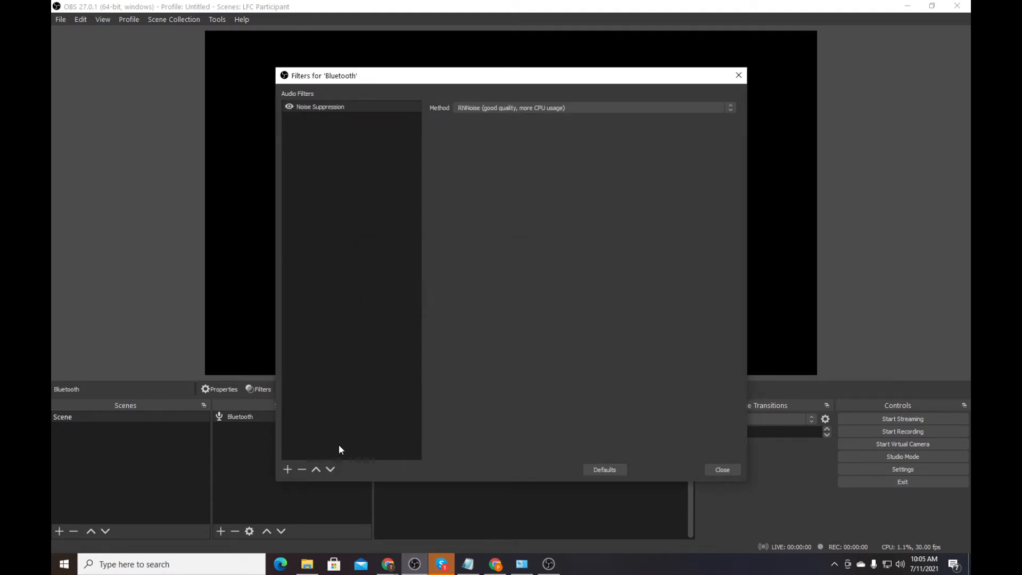
click(287, 470)
click(429, 399)
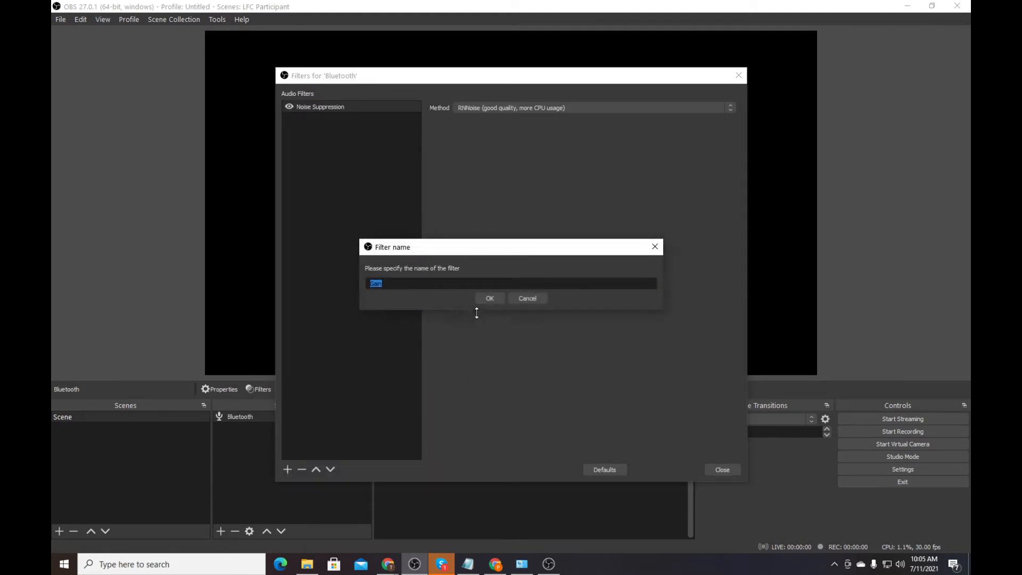
click(488, 298)
- Add Limiter and Compressor filters with their default names to the Bluetooth source
click(286, 471)
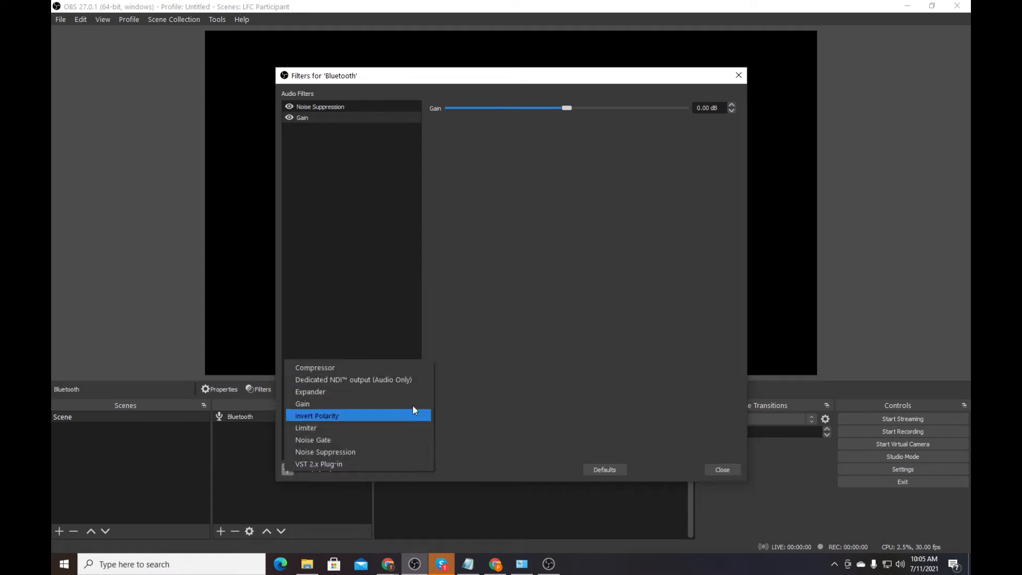
click(317, 427)
click(482, 297)
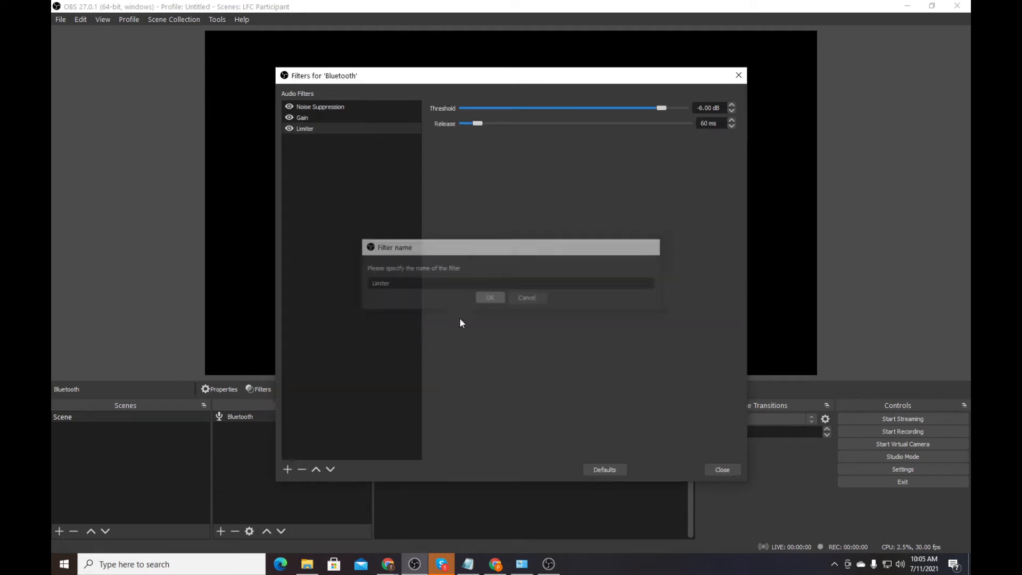
click(287, 469)
click(316, 369)
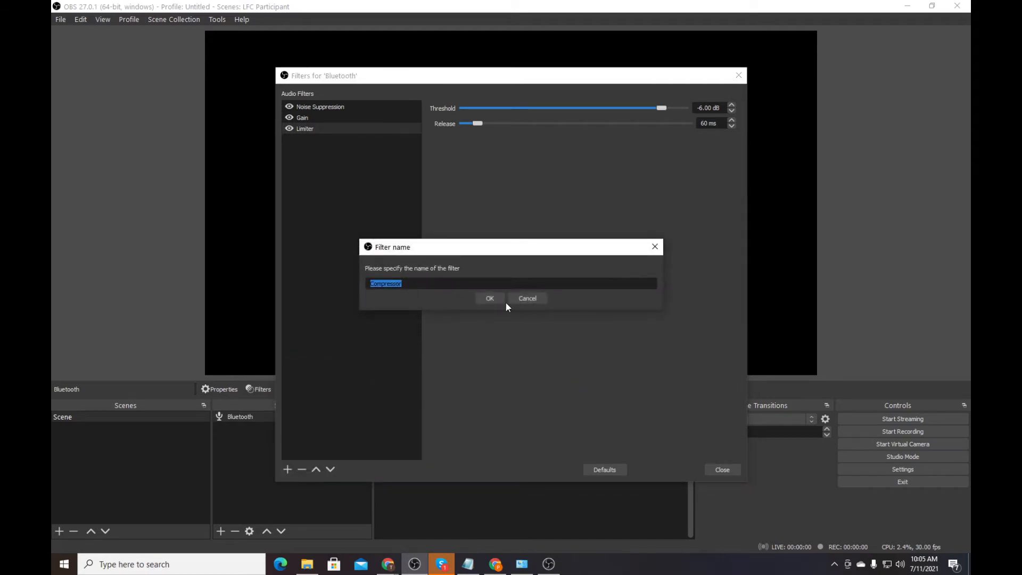
click(490, 298)
- Set the Bluetooth source's Gain filter to 3 dB and its Limiter threshold to -9 dB
click(379, 117)
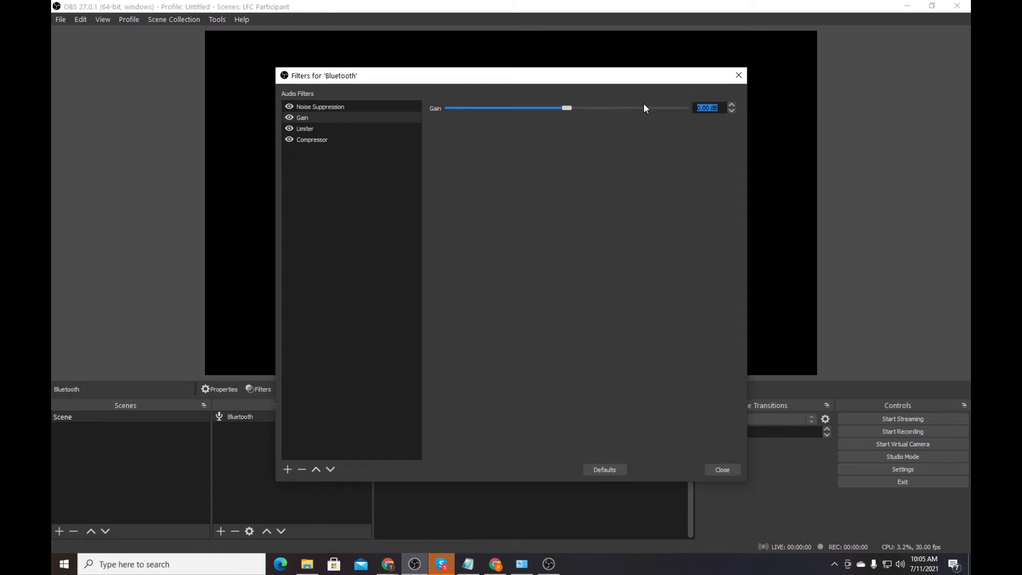
text(3)
click(368, 128)
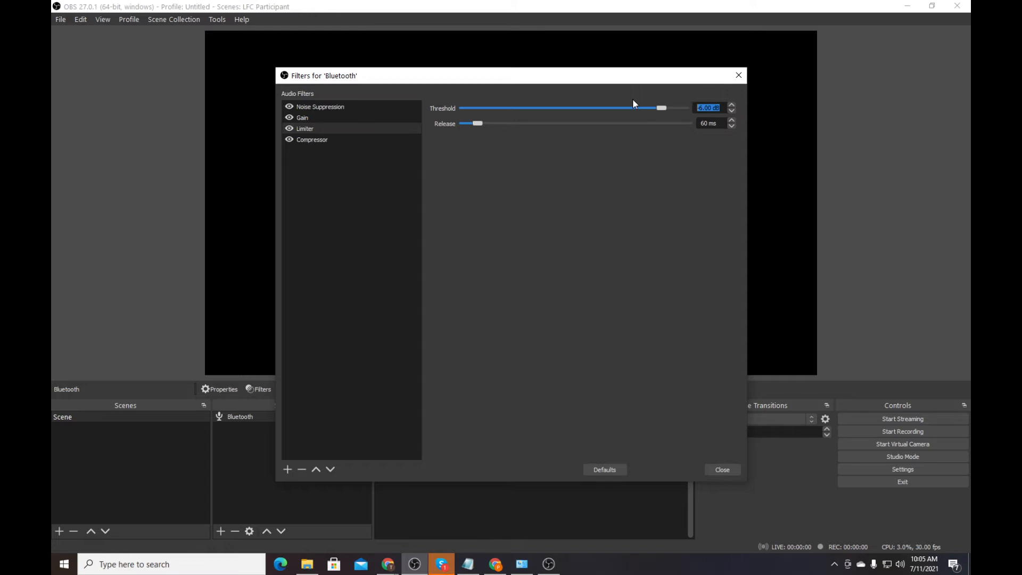
text(-9)
click(723, 470)
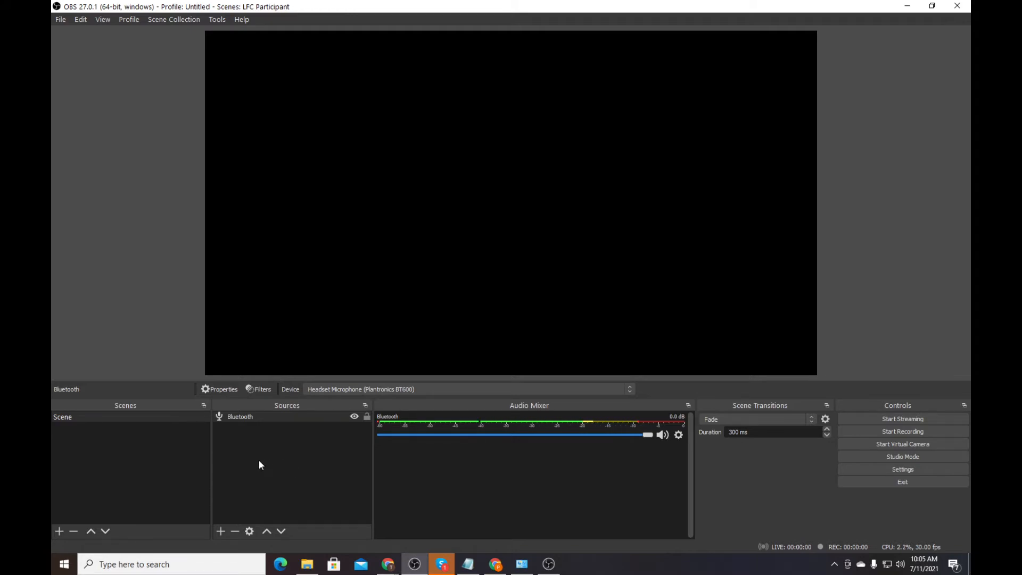
- Add a video capture device source named Overhead Cam that uses the HD Web Camera
click(220, 531)
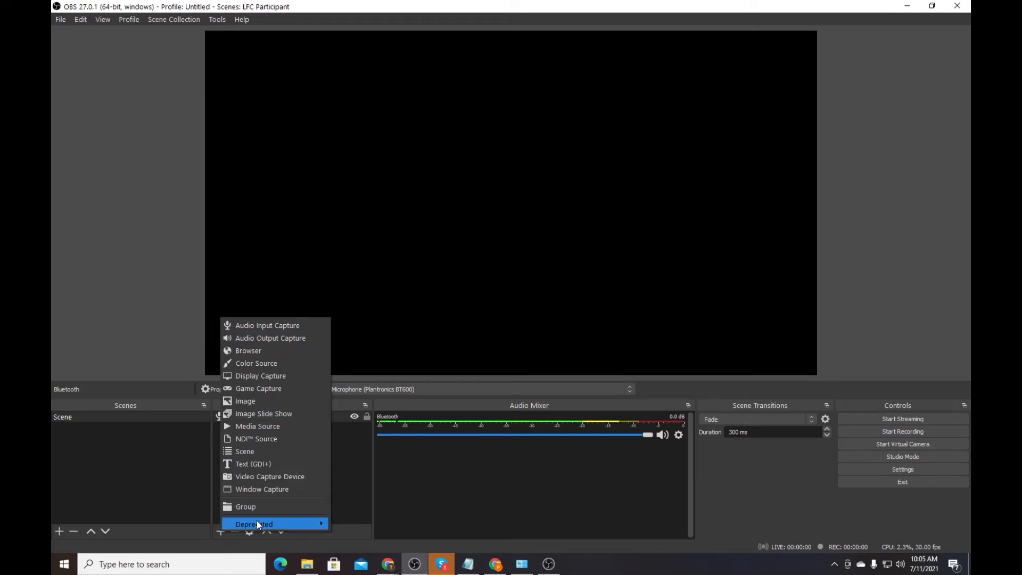
click(265, 477)
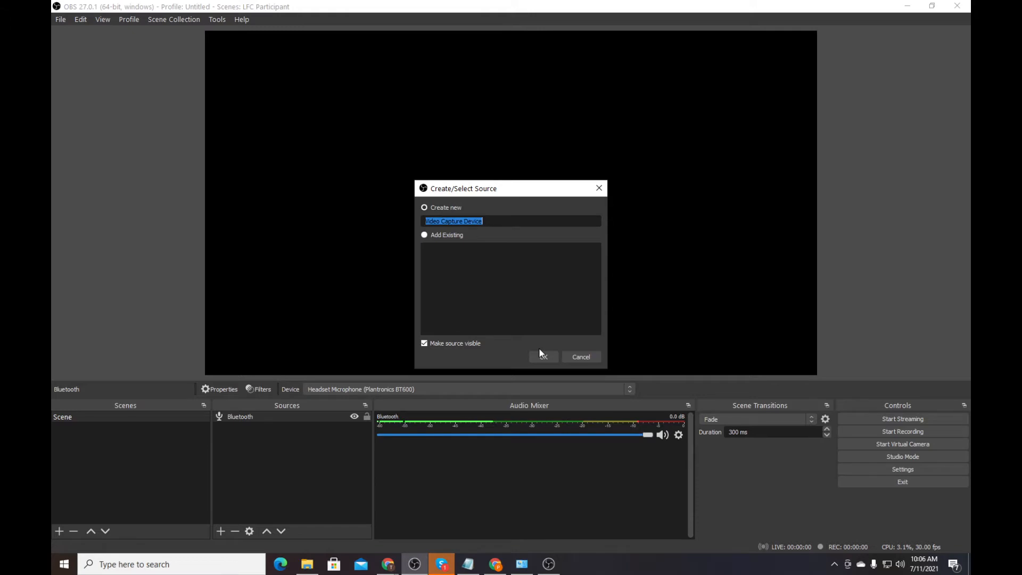
text(Overhead Cam)
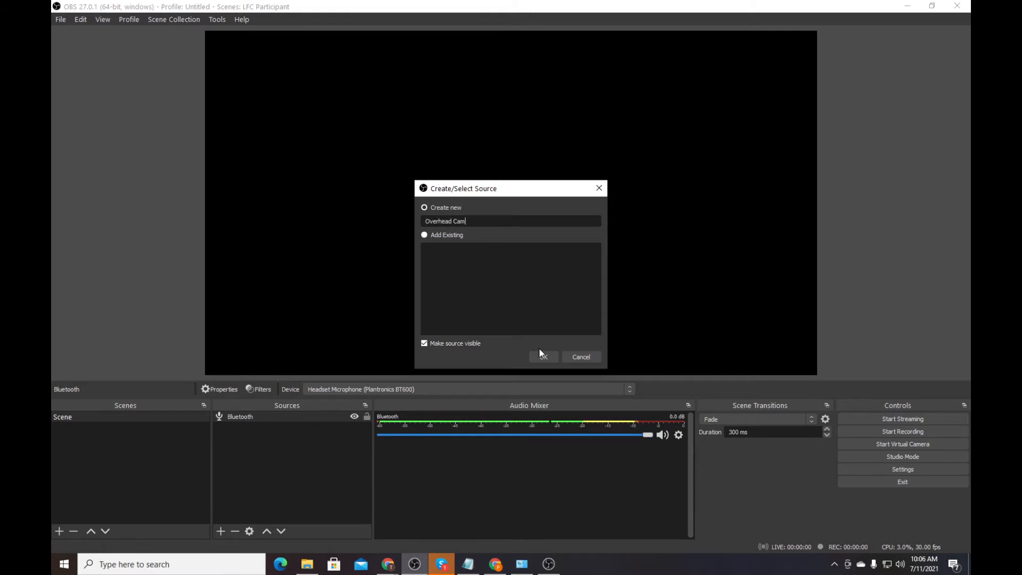
click(540, 352)
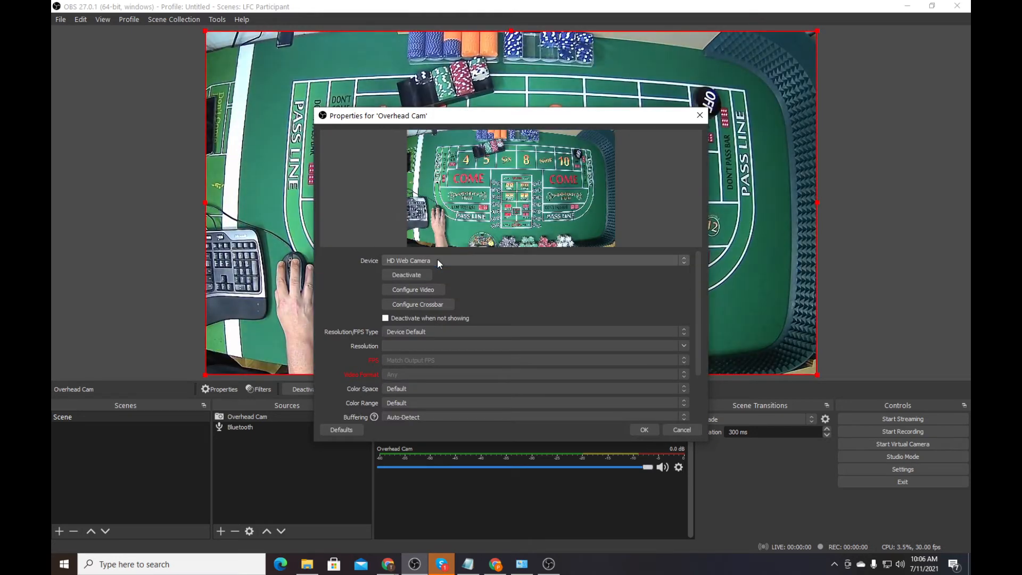
click(644, 429)
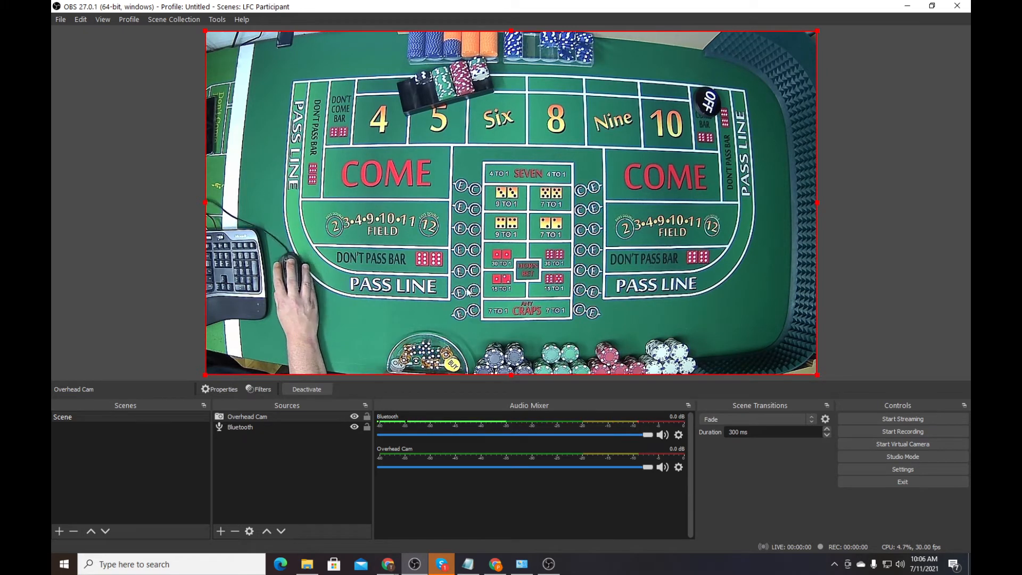
click(94, 326)
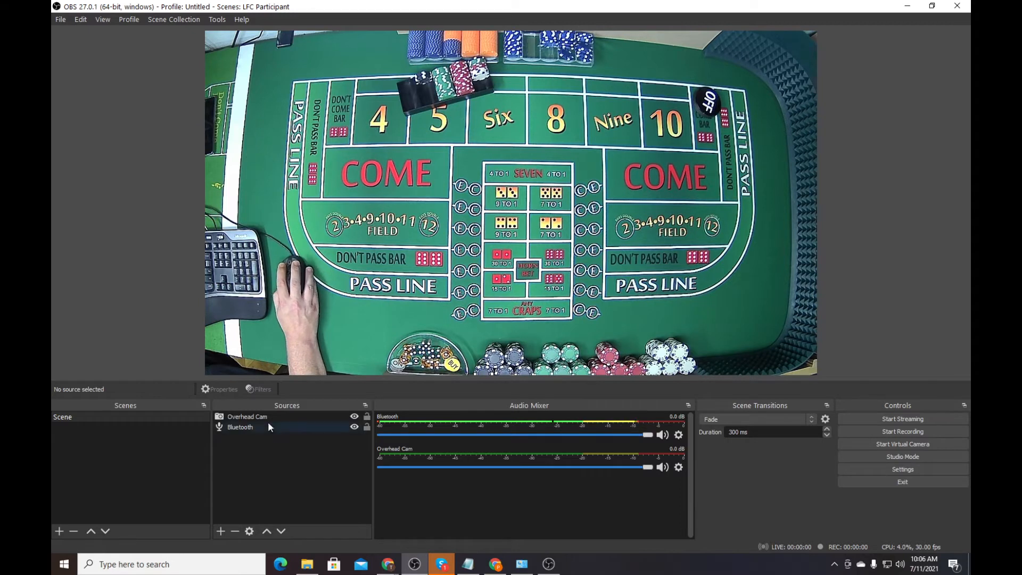
- Add a second video capture device source named Selfie Cam that uses the USB 2.0 Camera
click(220, 531)
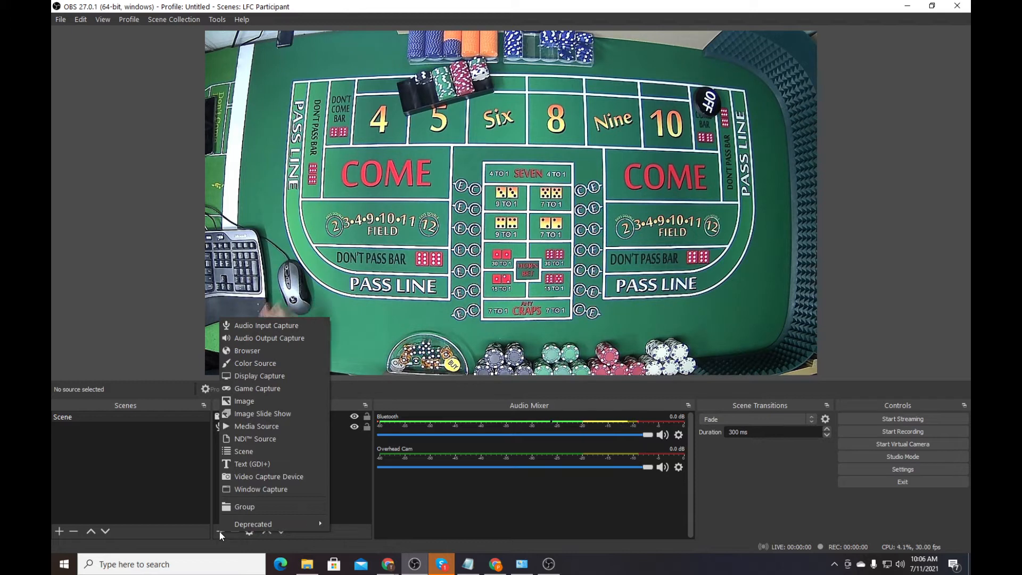
mouse_move(249, 524)
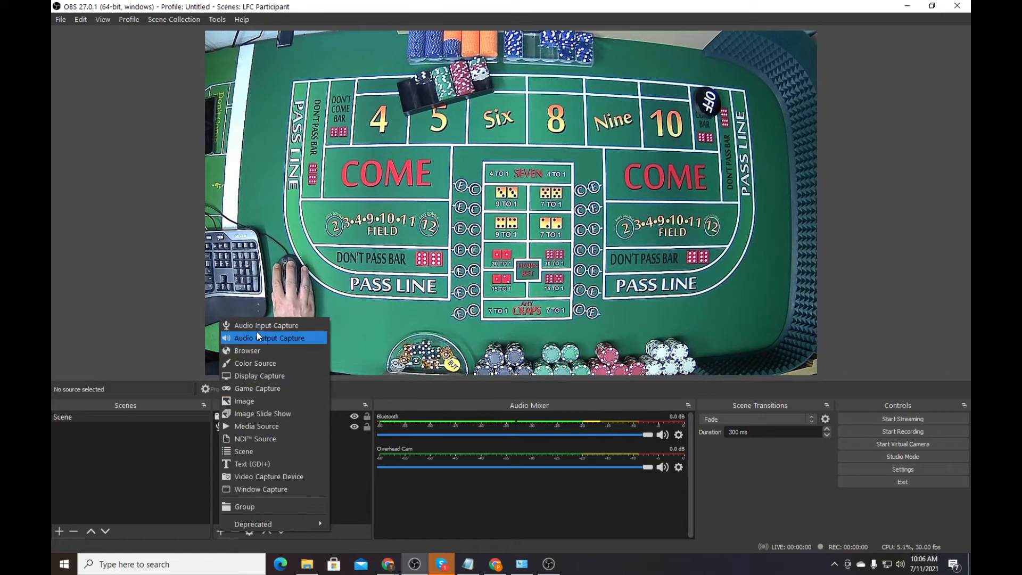
click(257, 476)
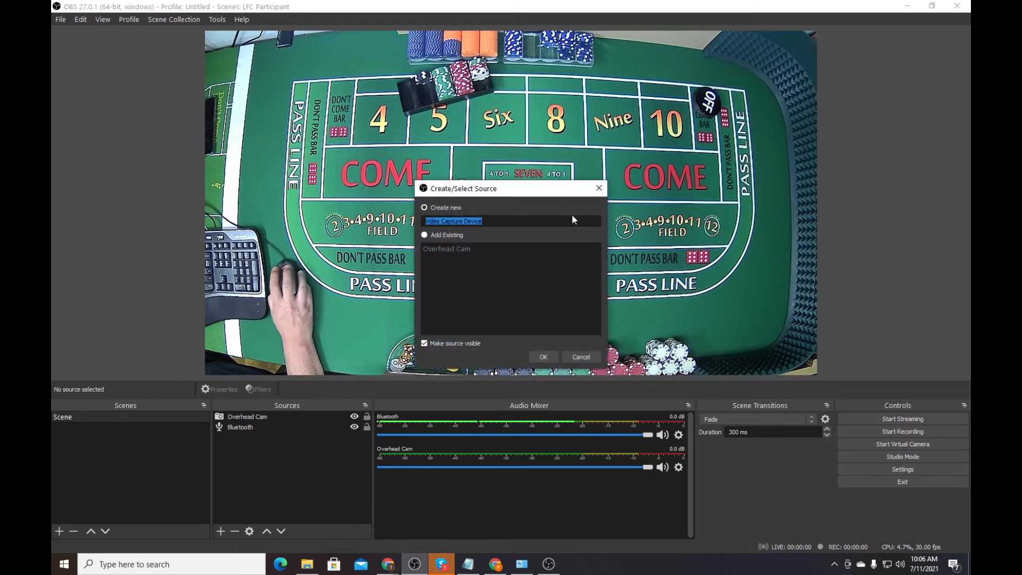
text(Sel)
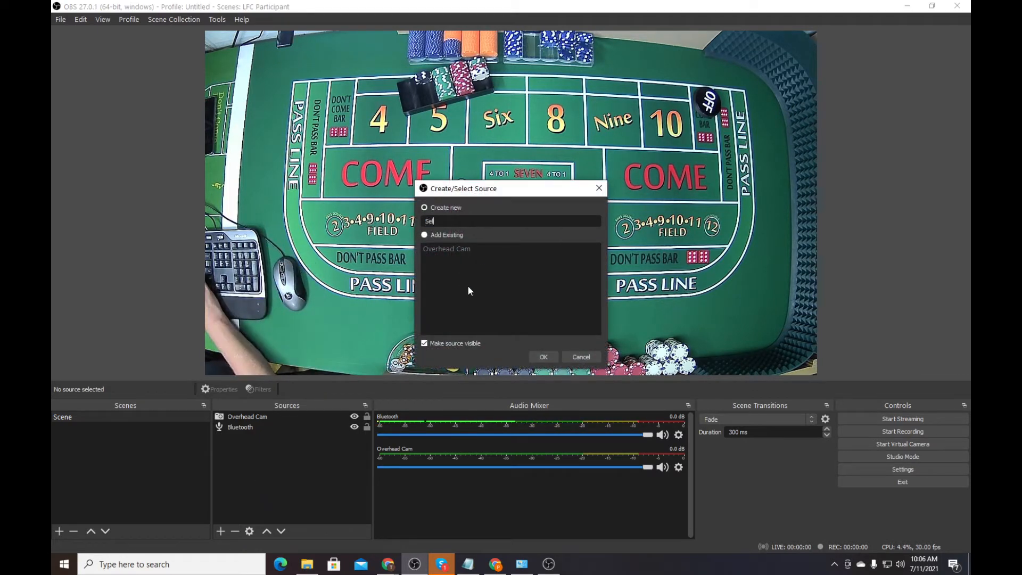
text(fie Cam)
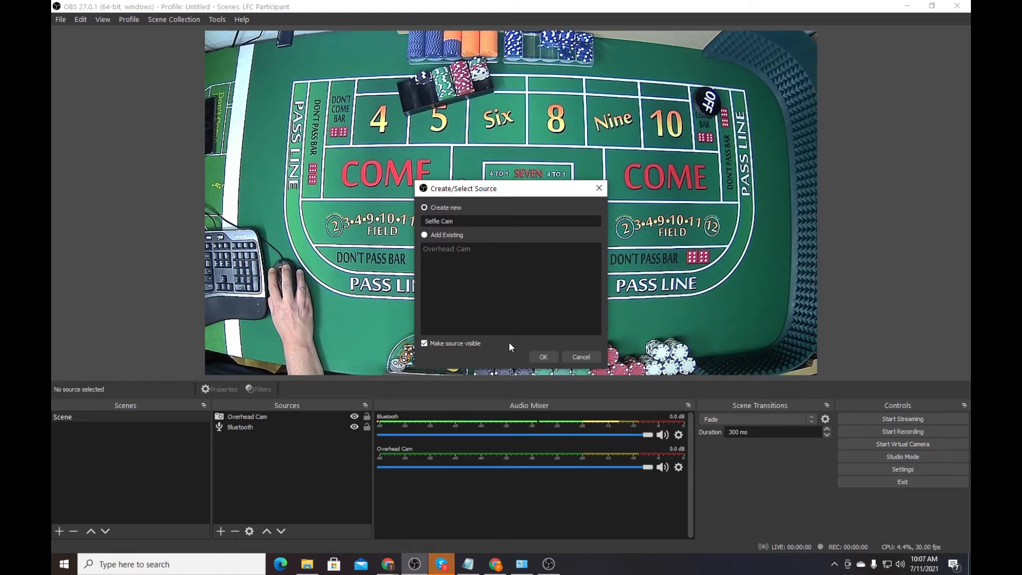
click(542, 355)
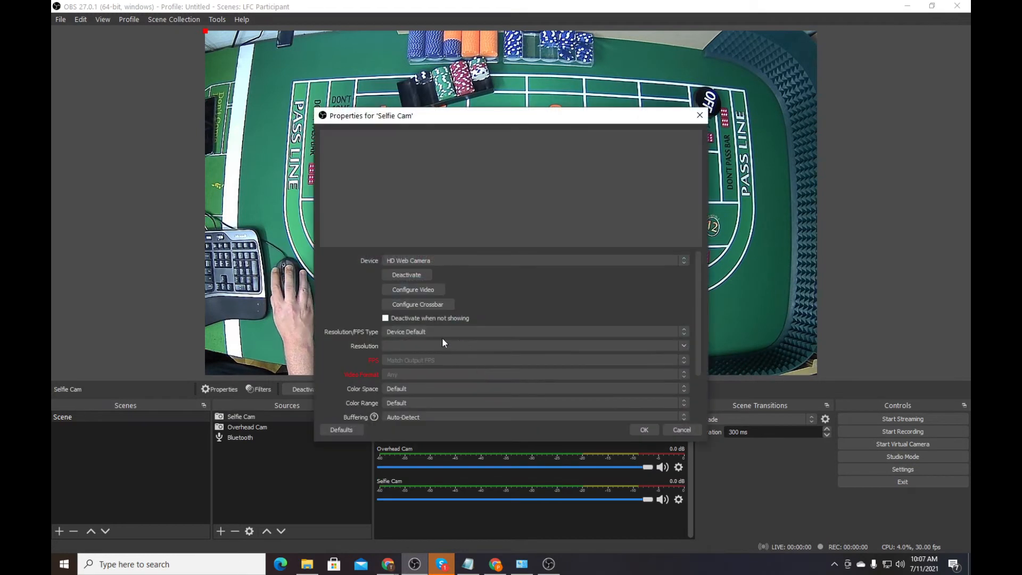
click(431, 261)
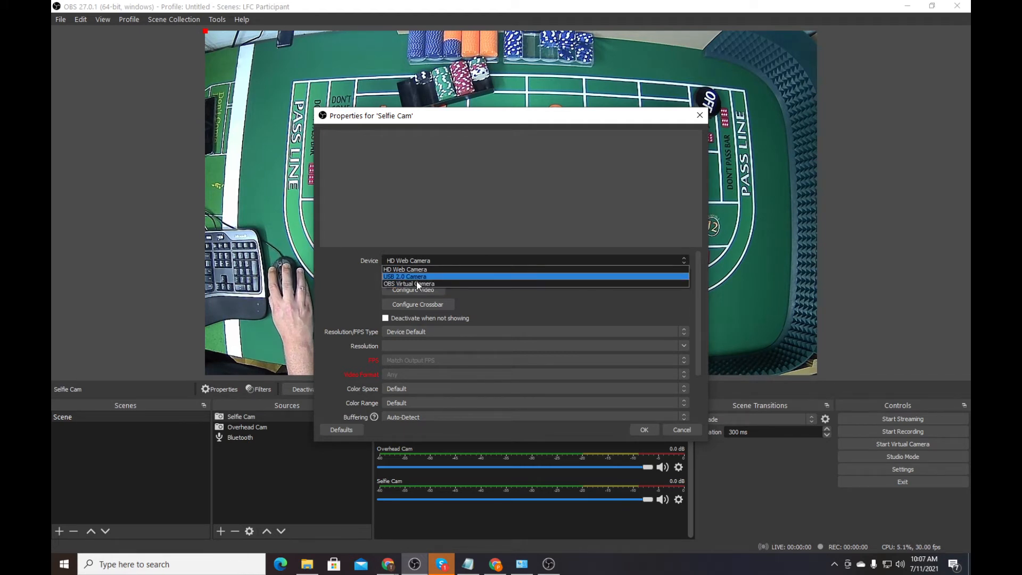
click(425, 276)
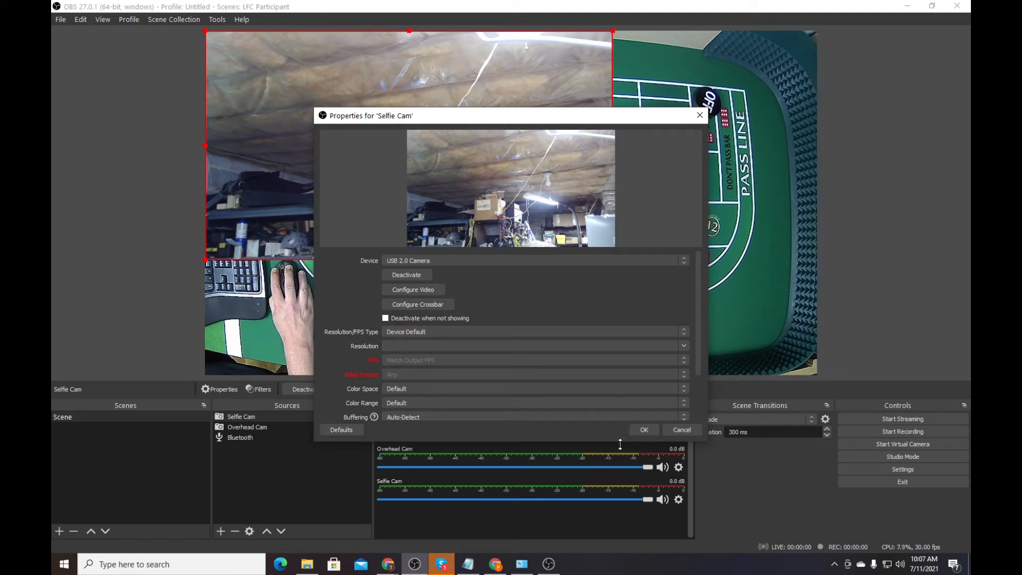
click(644, 430)
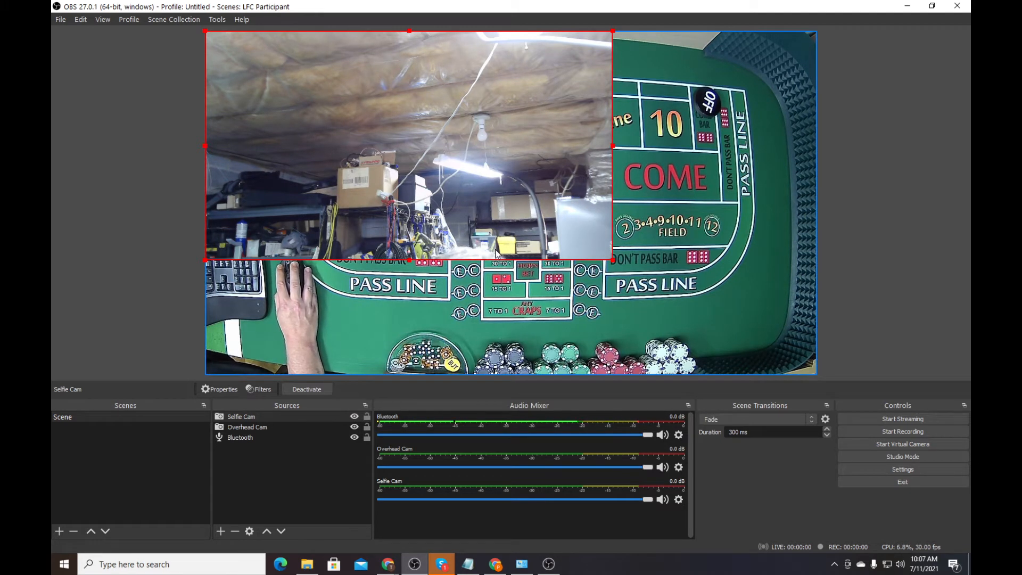
- Enlarge the Selfie Cam to about 1401 × 788 near the middle of the canvas and set its rotation to 90 degrees
drag(612, 260, 651, 281)
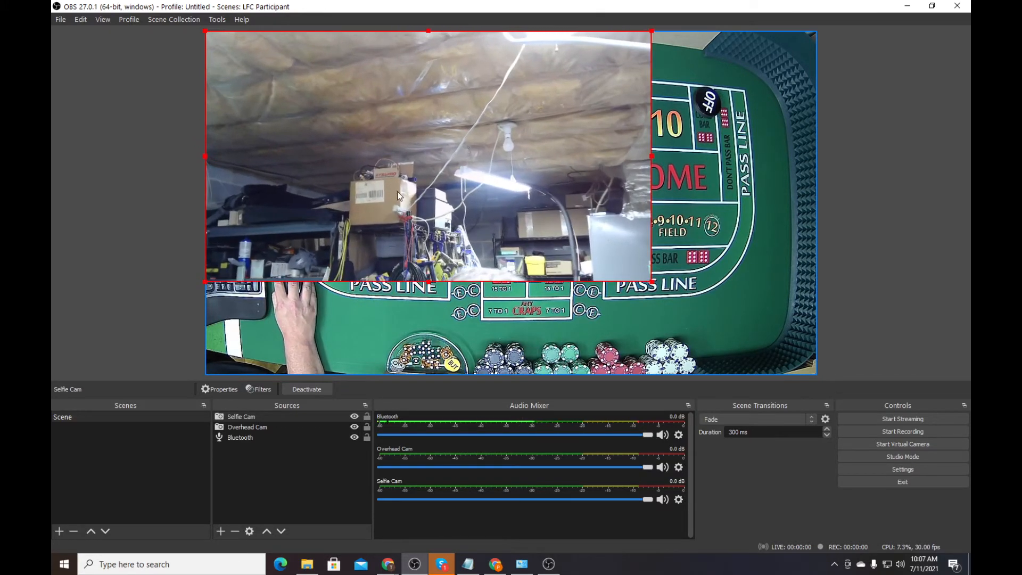
drag(417, 155, 486, 192)
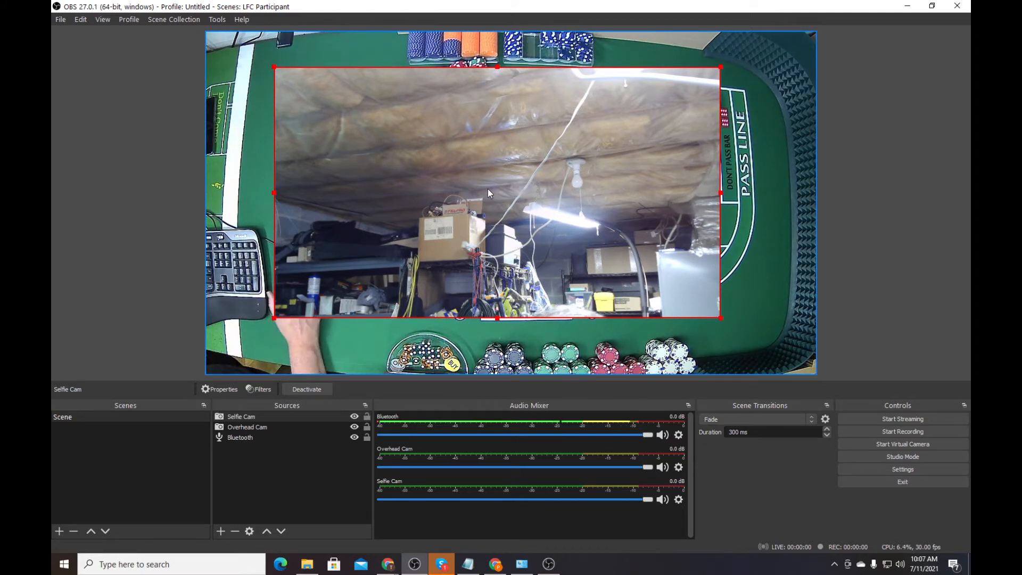
right_click(487, 188)
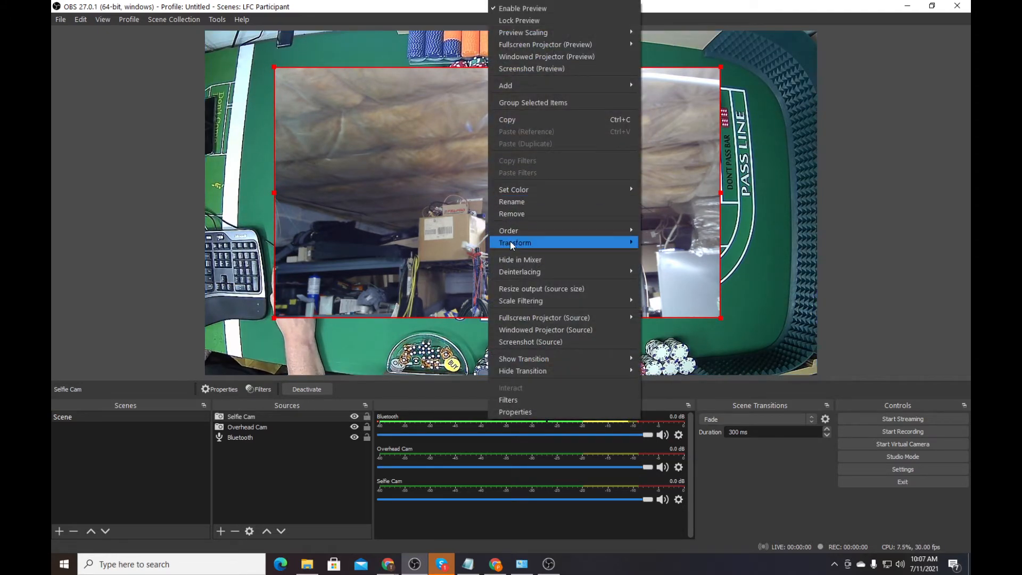
mouse_move(511, 243)
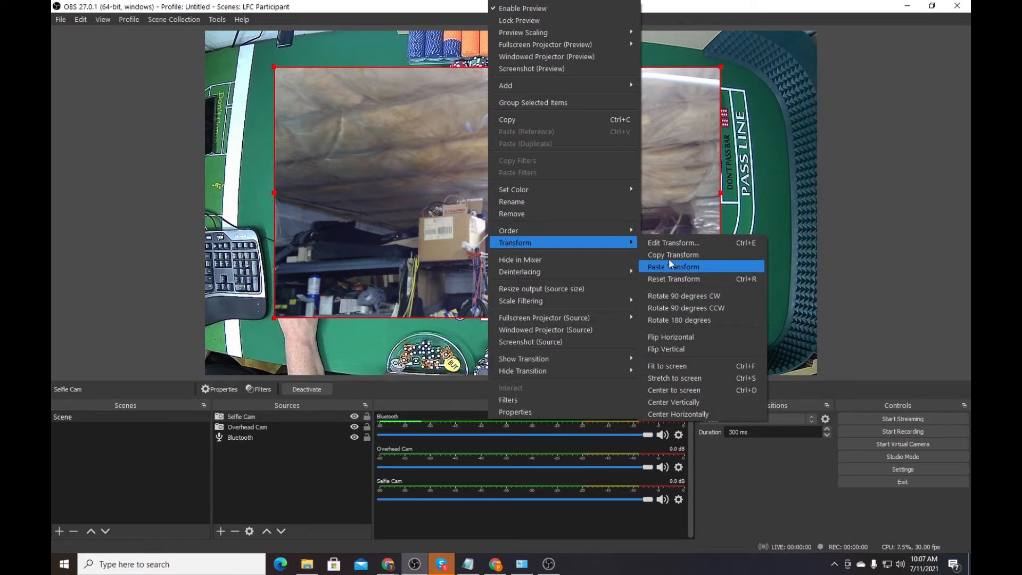
click(673, 243)
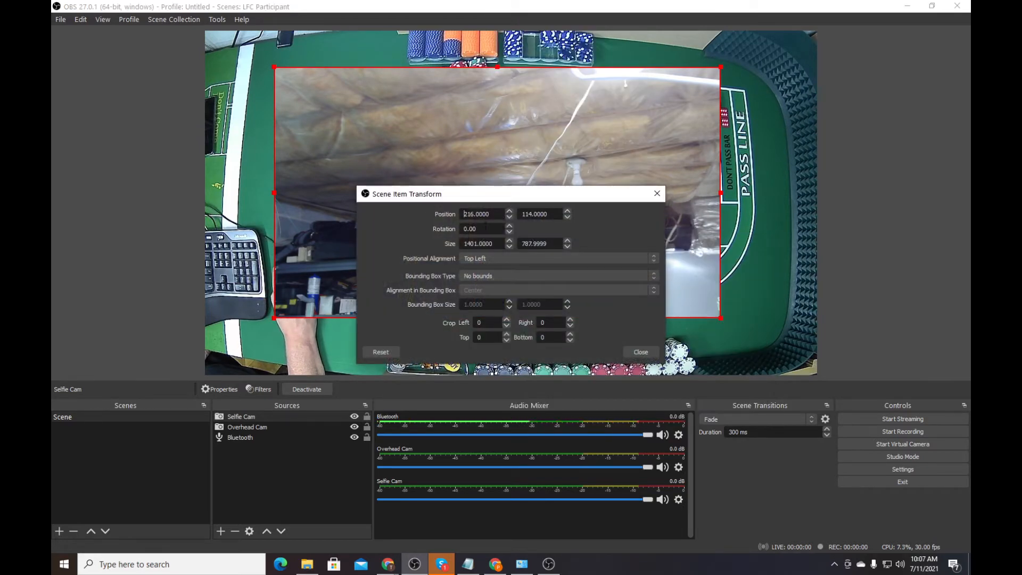
double_click(485, 226)
text(90)
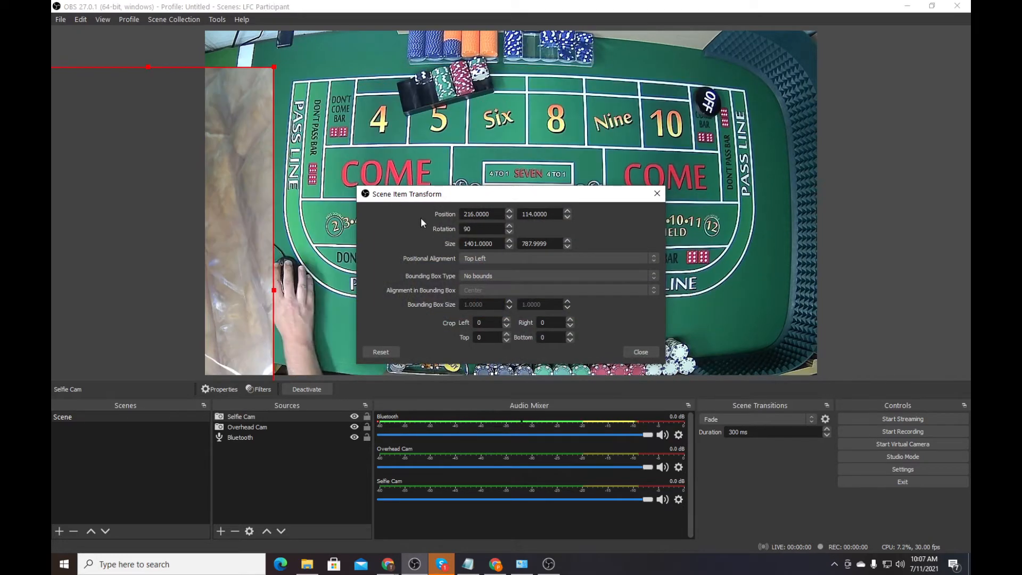
click(641, 352)
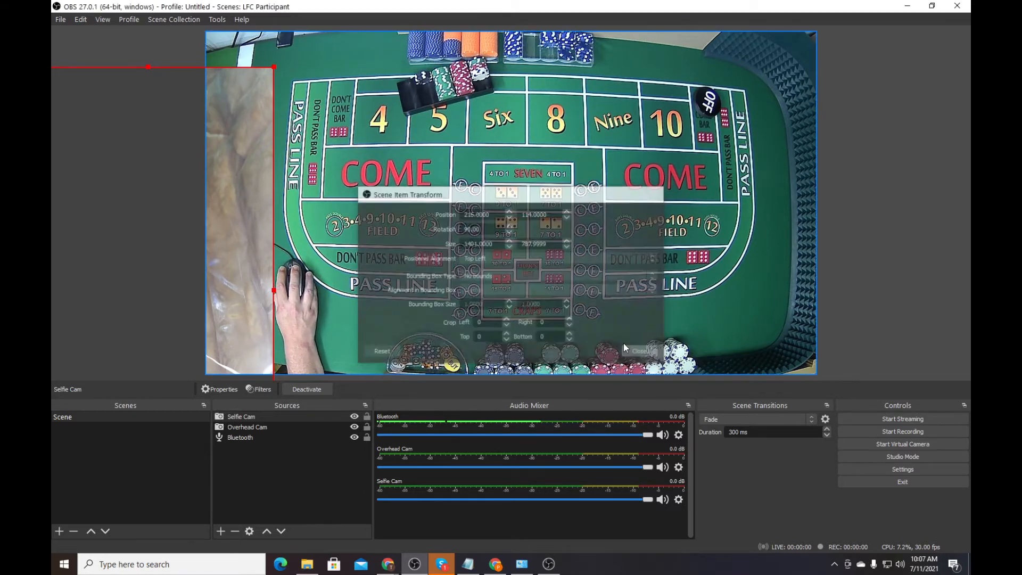
- Place the rotated Selfie Cam against the canvas's right edge and scale it to fit the full canvas height
drag(260, 223, 783, 191)
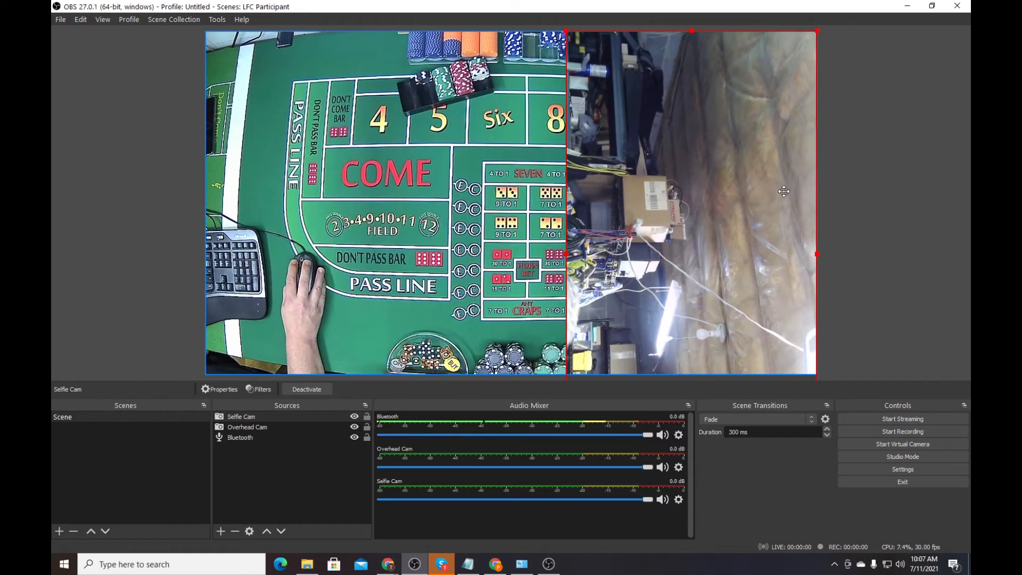
click(692, 30)
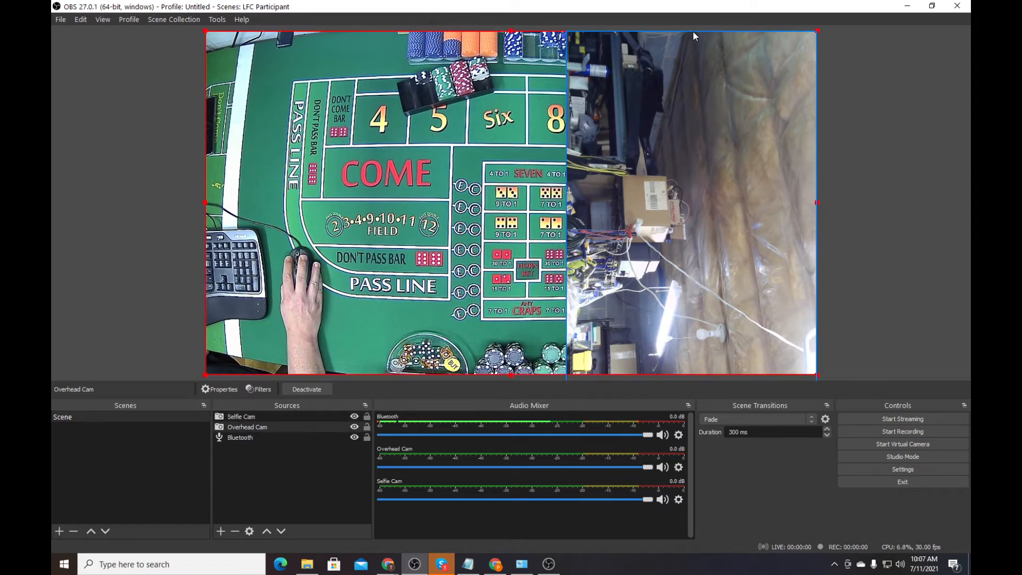
click(649, 58)
drag(691, 31, 698, 144)
drag(715, 208, 714, 95)
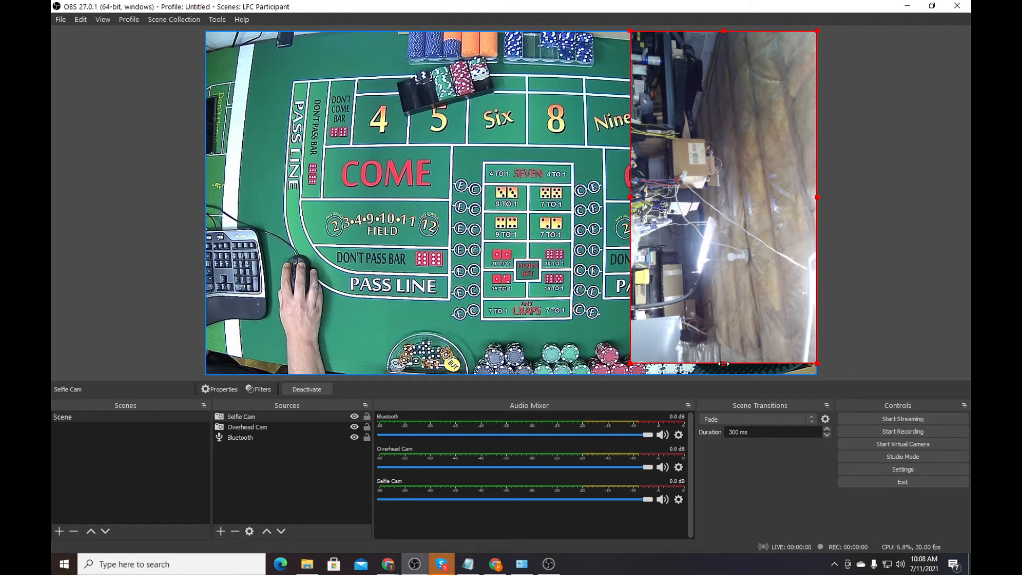
drag(723, 364, 723, 375)
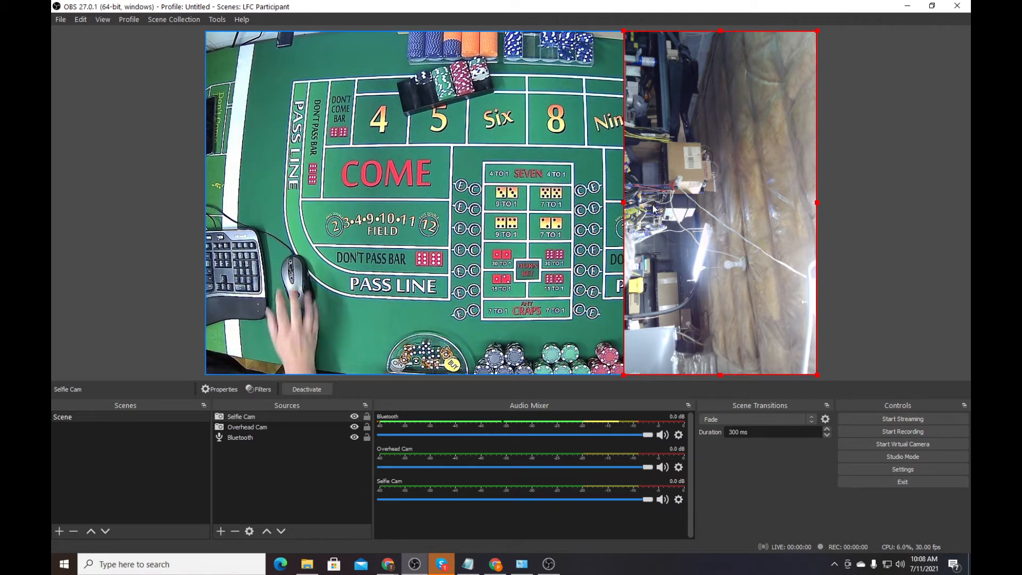
click(154, 229)
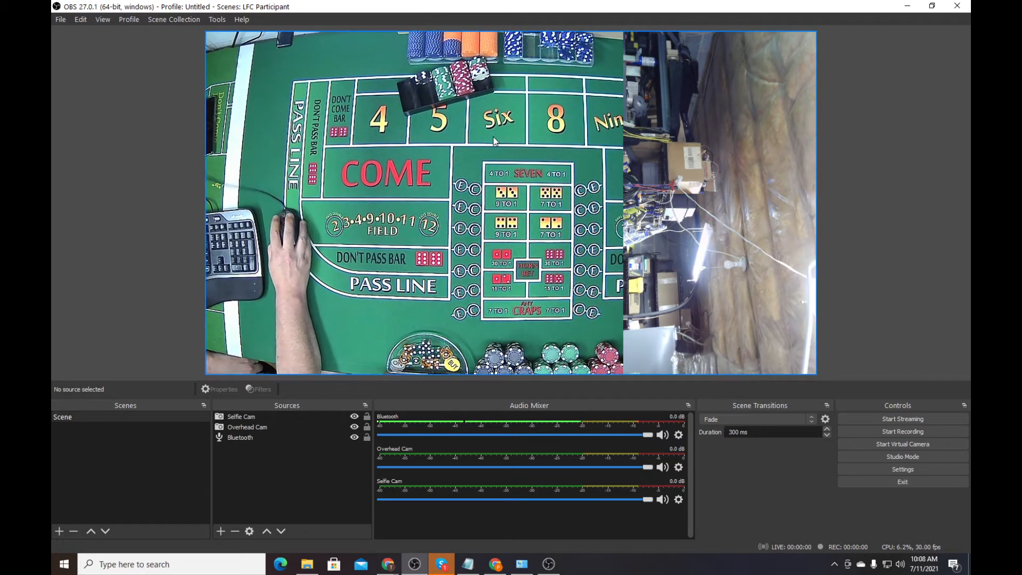
- Add an image source named Watermark
click(220, 531)
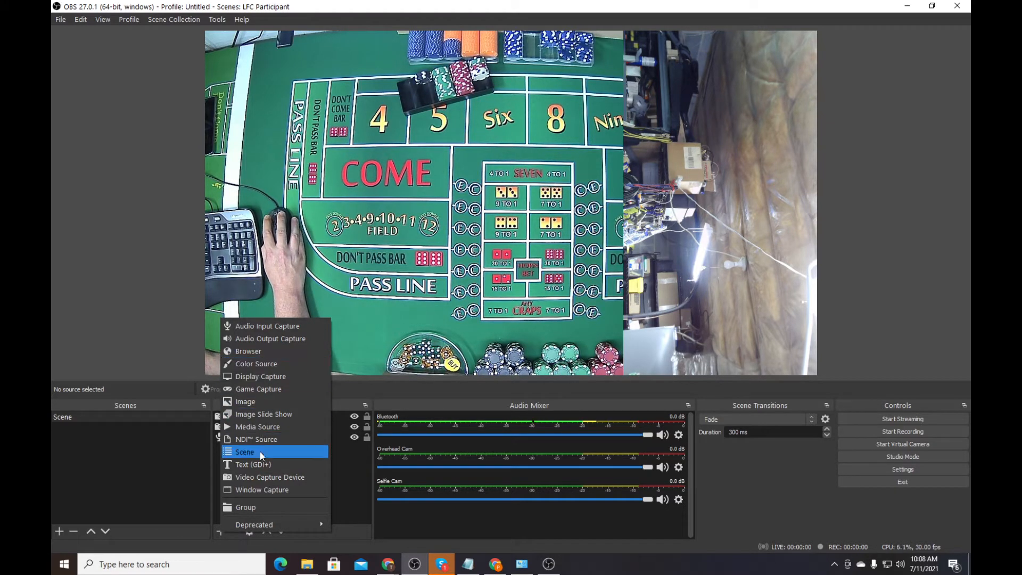
click(247, 402)
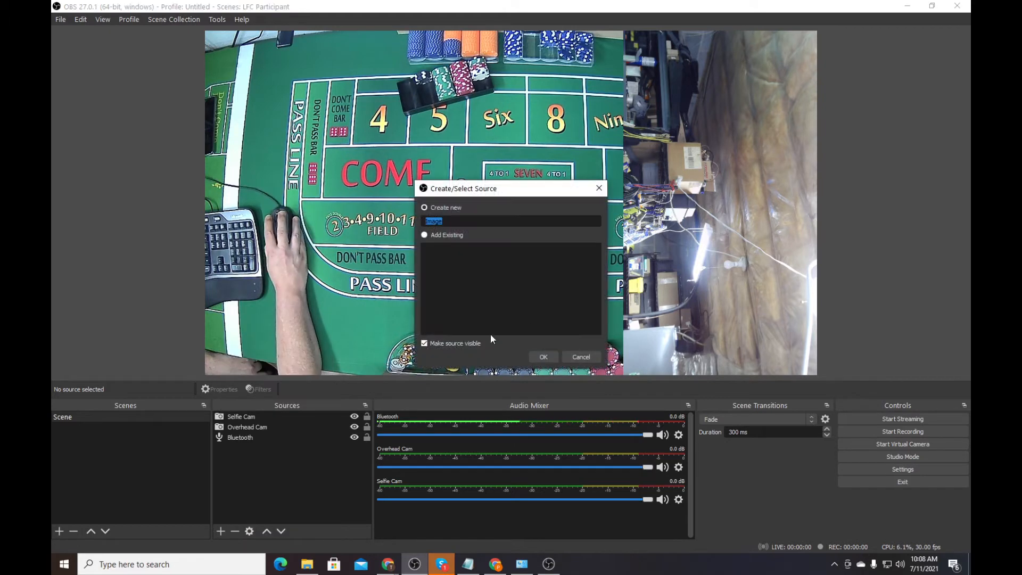
text(watermark)
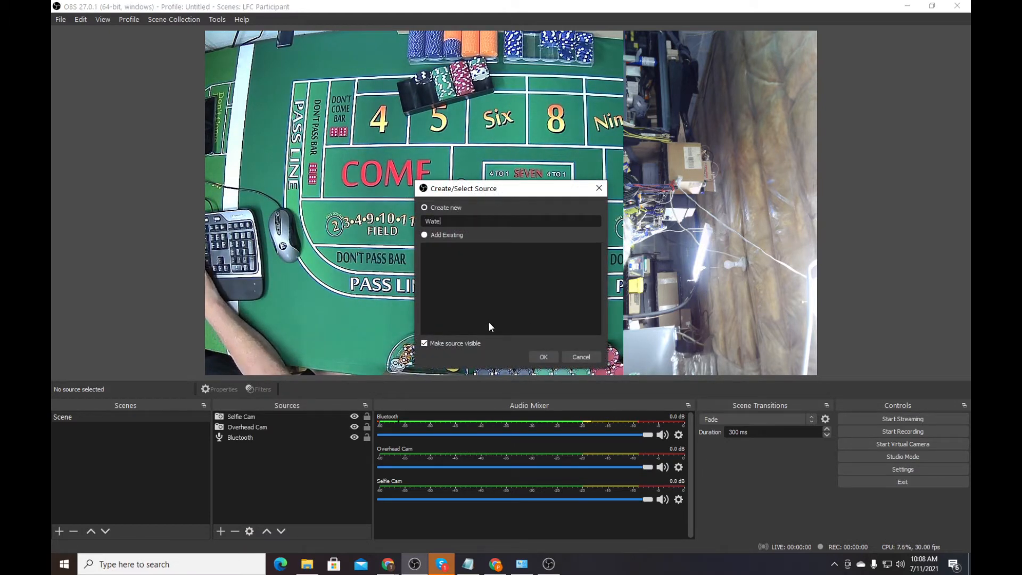
key(Return)
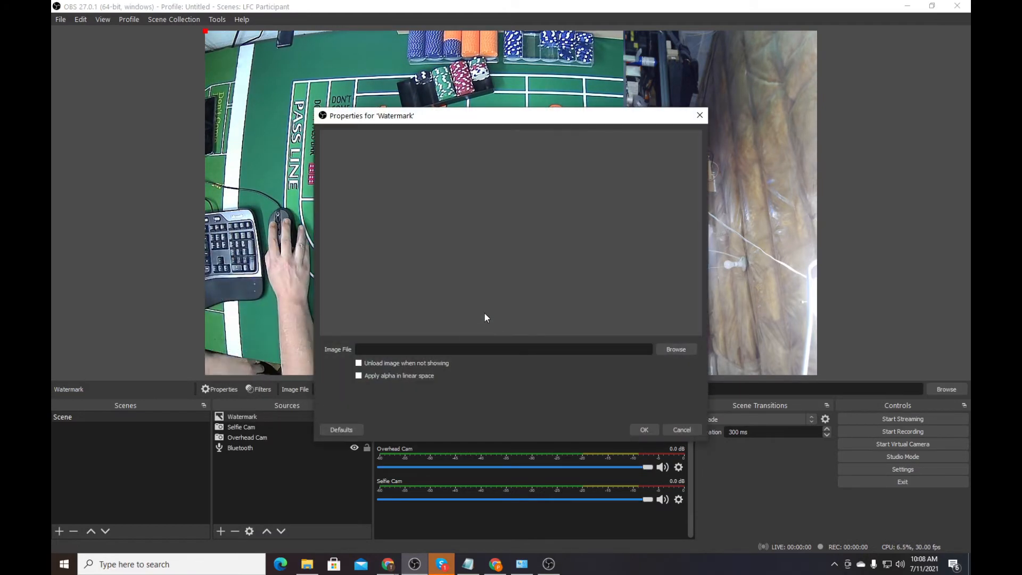
- Load pso-watermark-transparent.jpg from the Pictures folder as the Watermark source's image
click(675, 349)
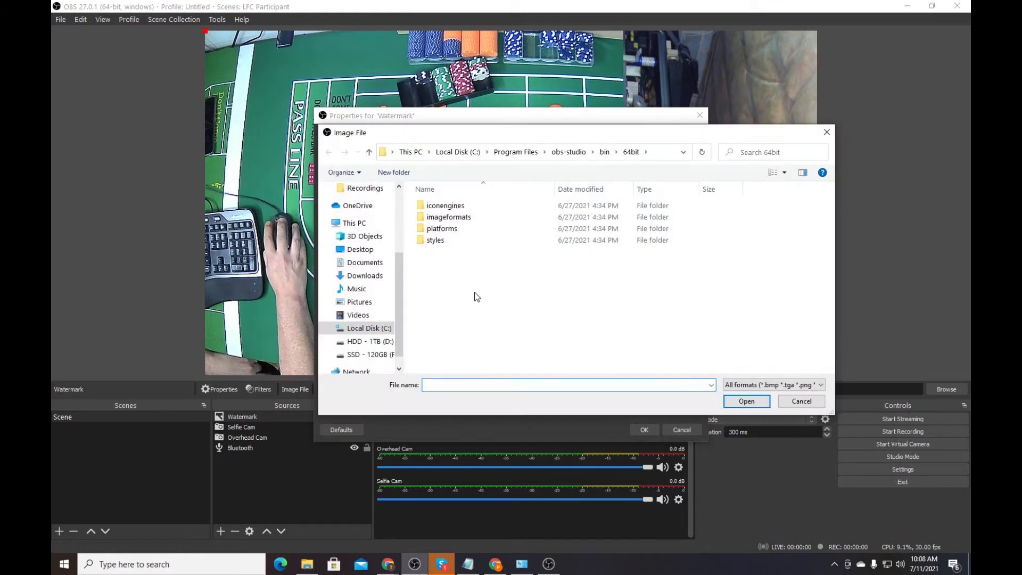
click(378, 302)
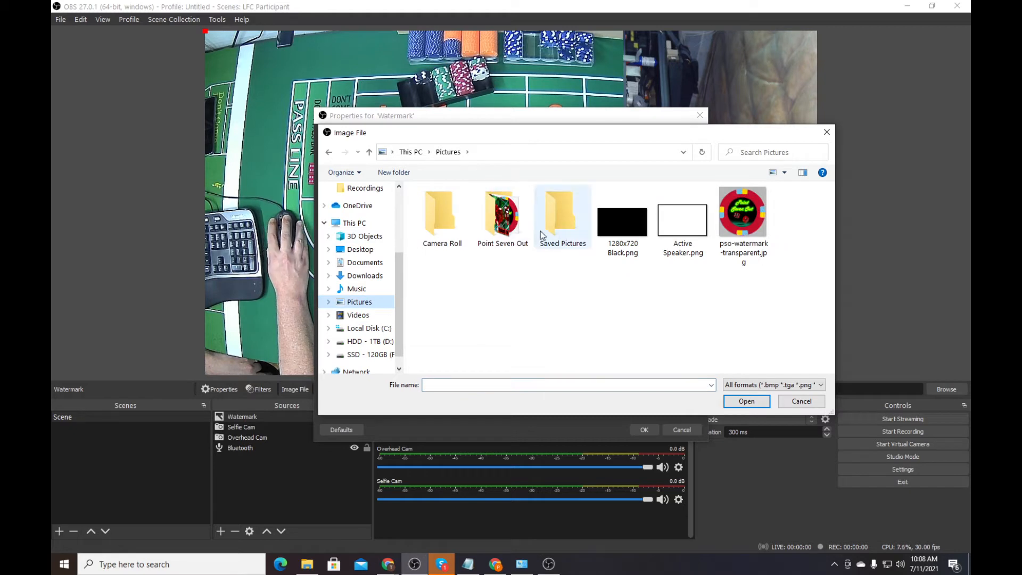
double_click(502, 216)
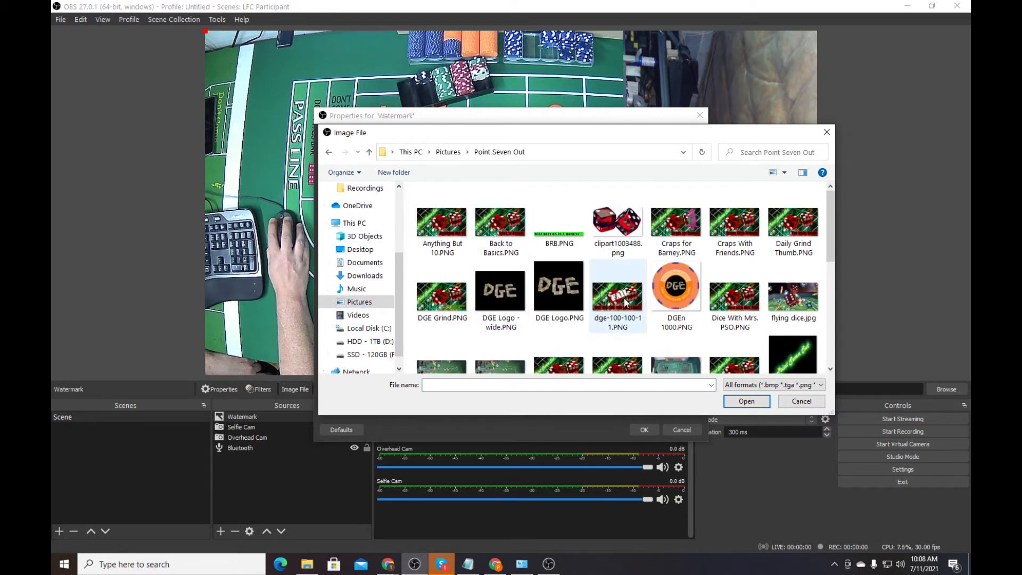
click(368, 152)
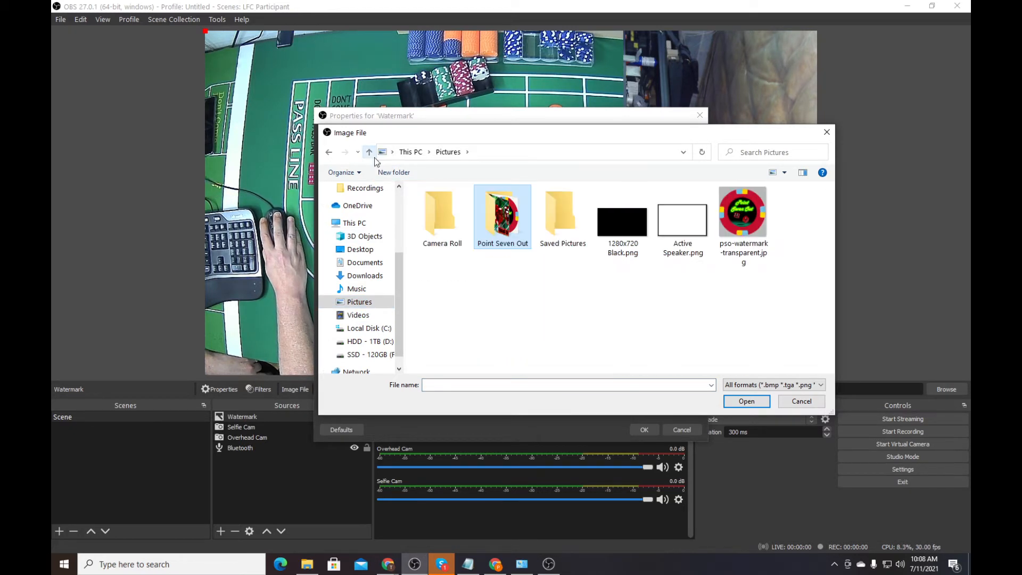
click(756, 227)
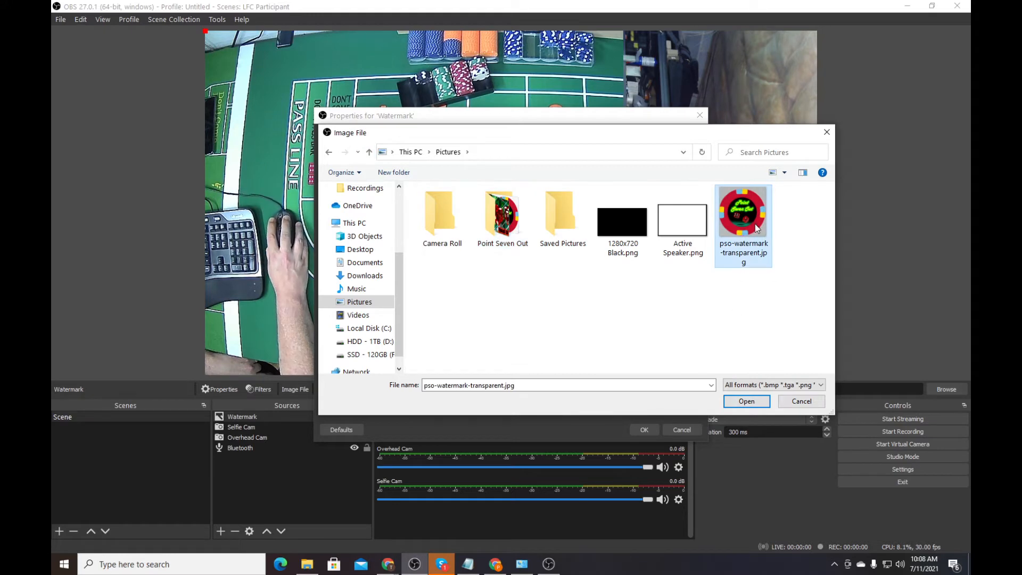
double_click(749, 220)
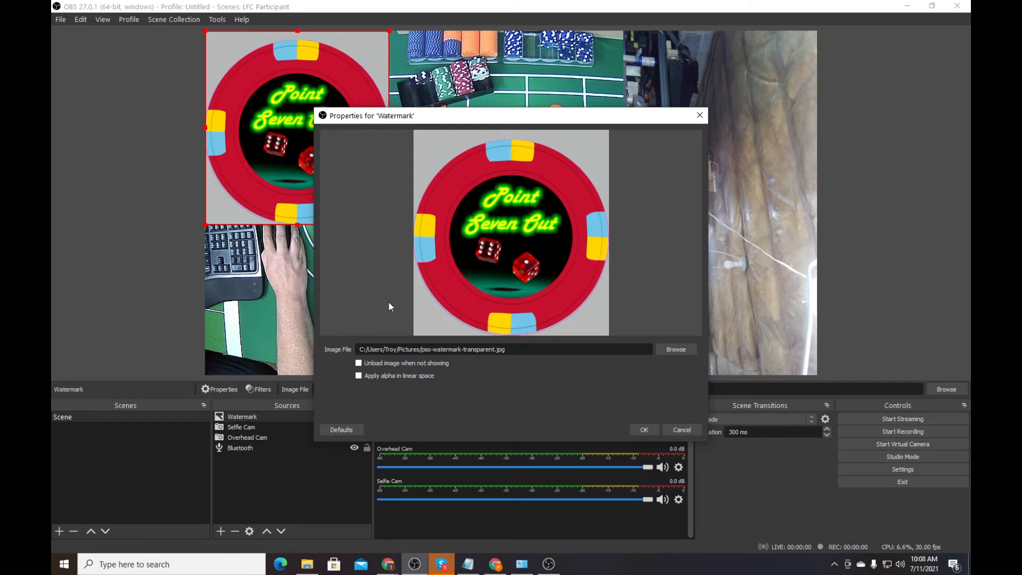
click(385, 375)
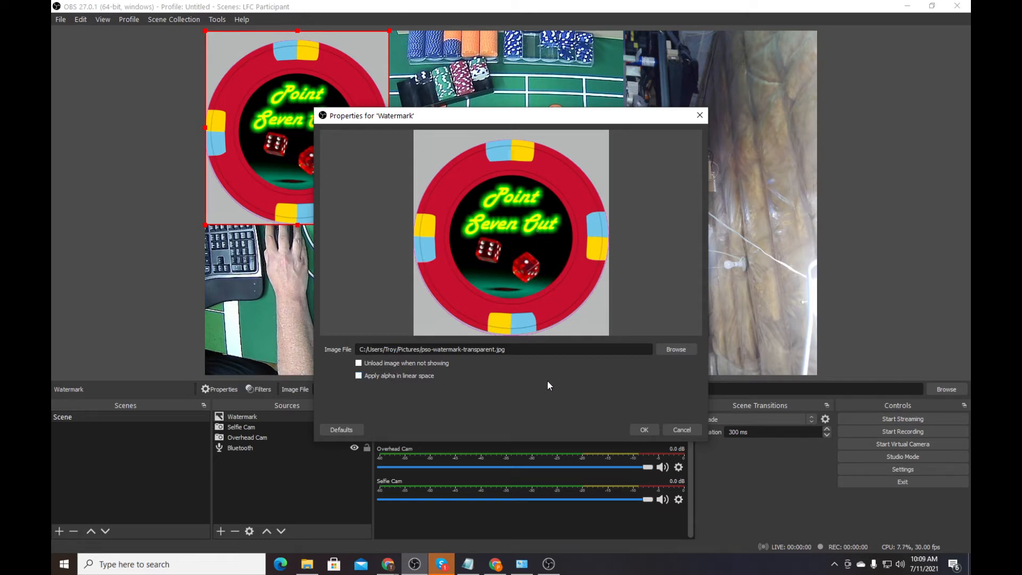
- Replace the Watermark image with pso-watermark-transparent.png from the Point Seven Out folder in Pictures and accept the source properties
click(675, 349)
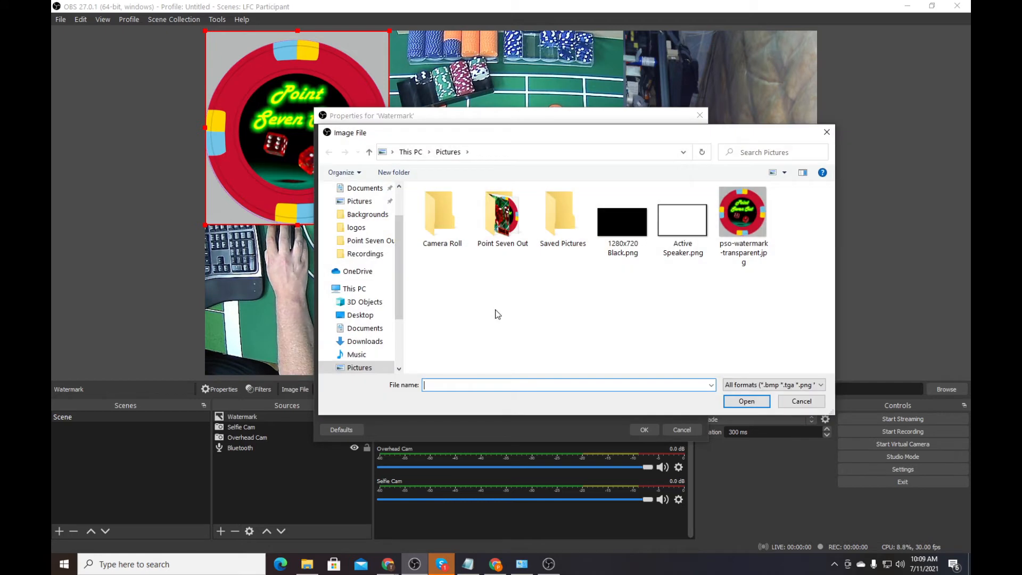
double_click(500, 224)
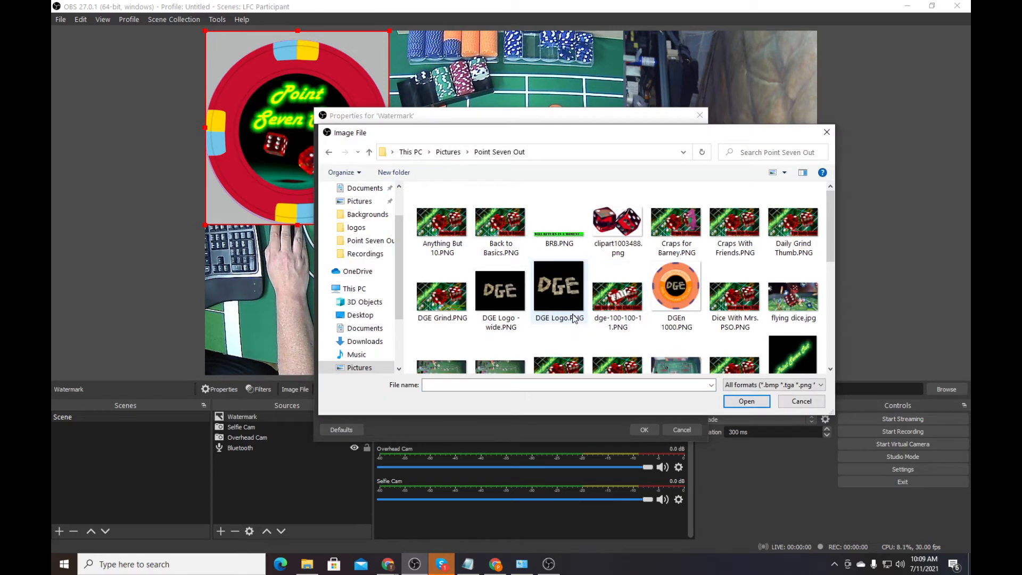
scroll(574, 318, down, 4)
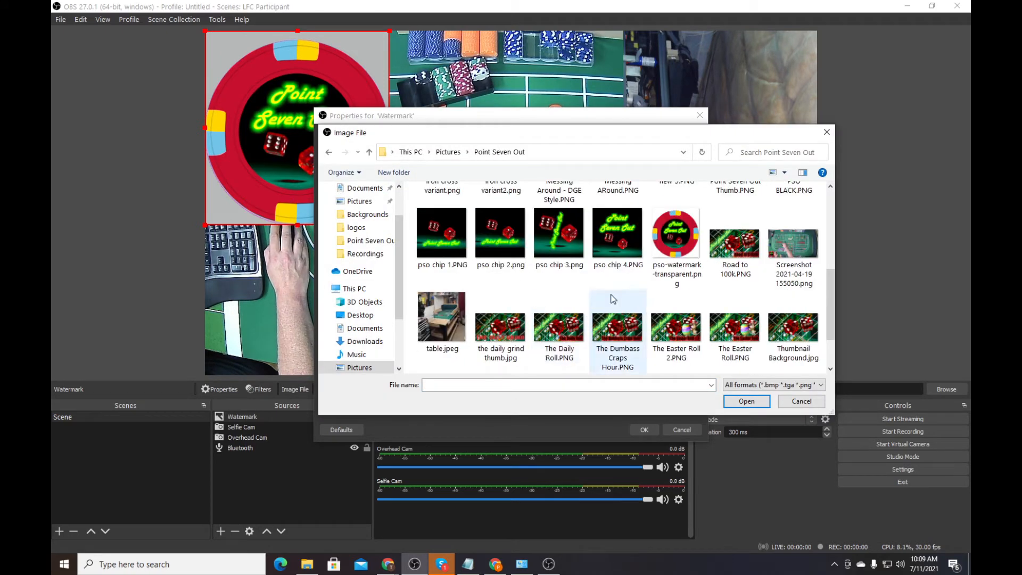
double_click(665, 248)
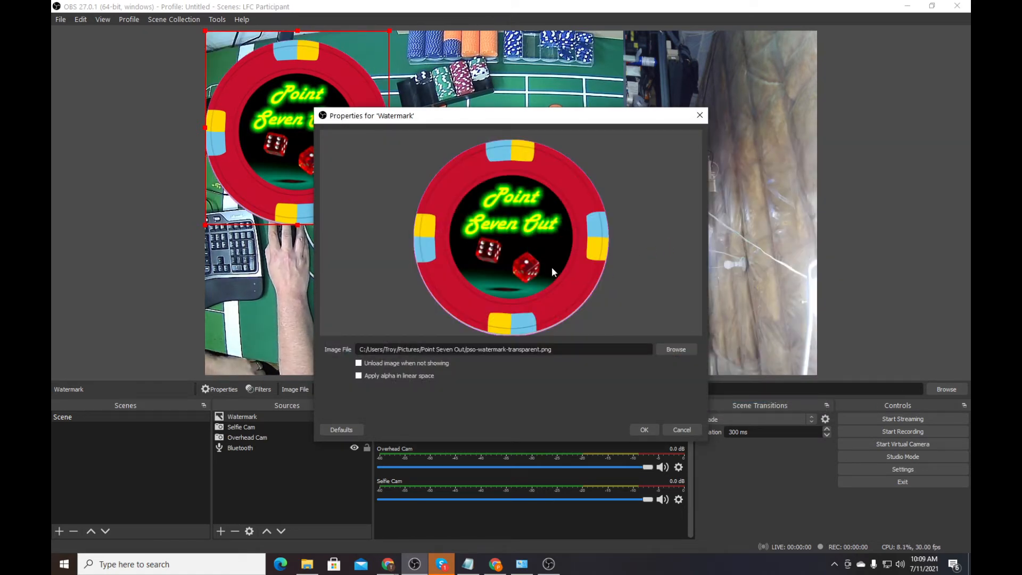
click(644, 429)
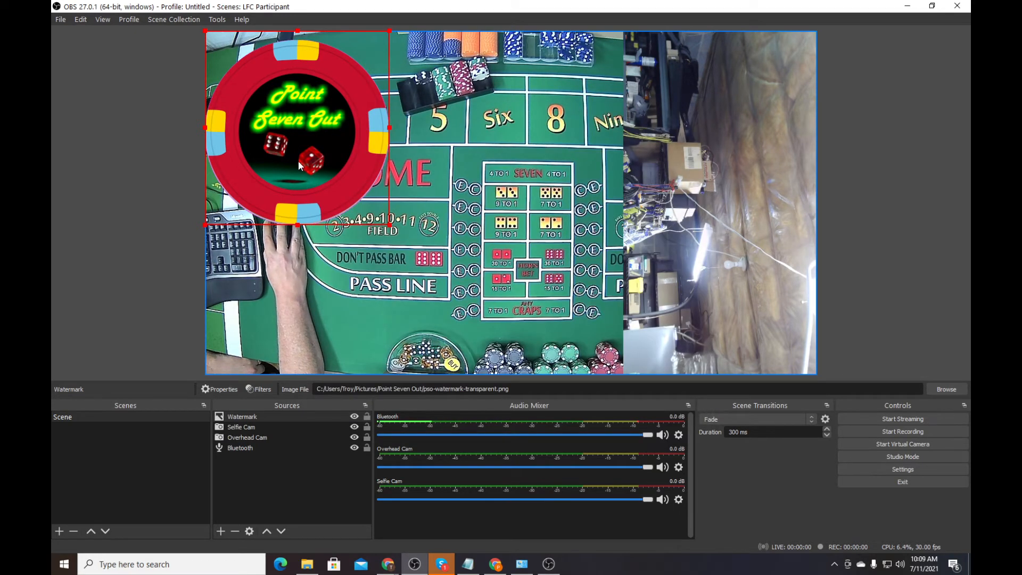
- Shrink the watermark to about a third of its size in the canvas's bottom-left corner and nudge it slightly away from both edges
drag(299, 166, 302, 314)
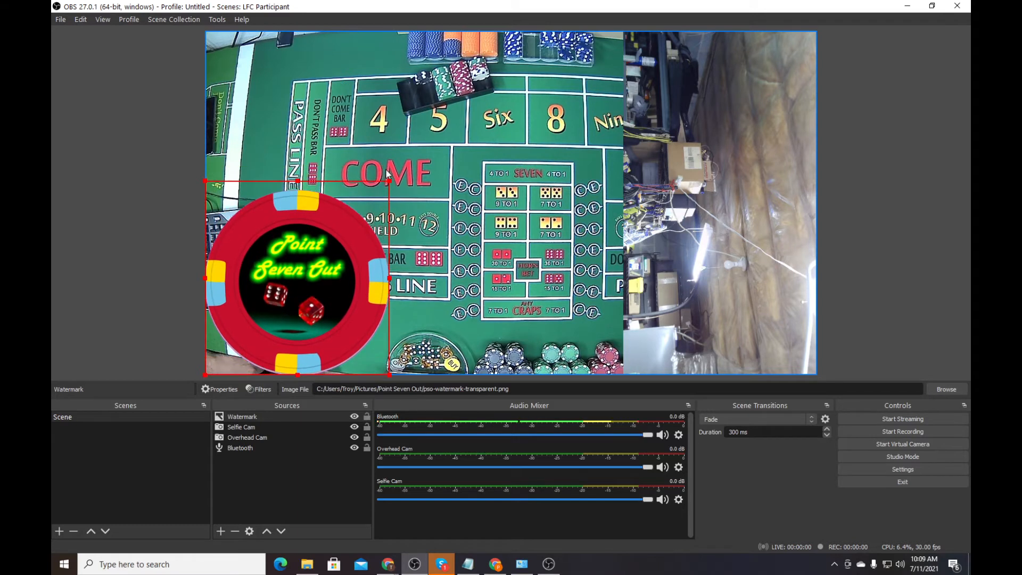
drag(389, 182, 269, 324)
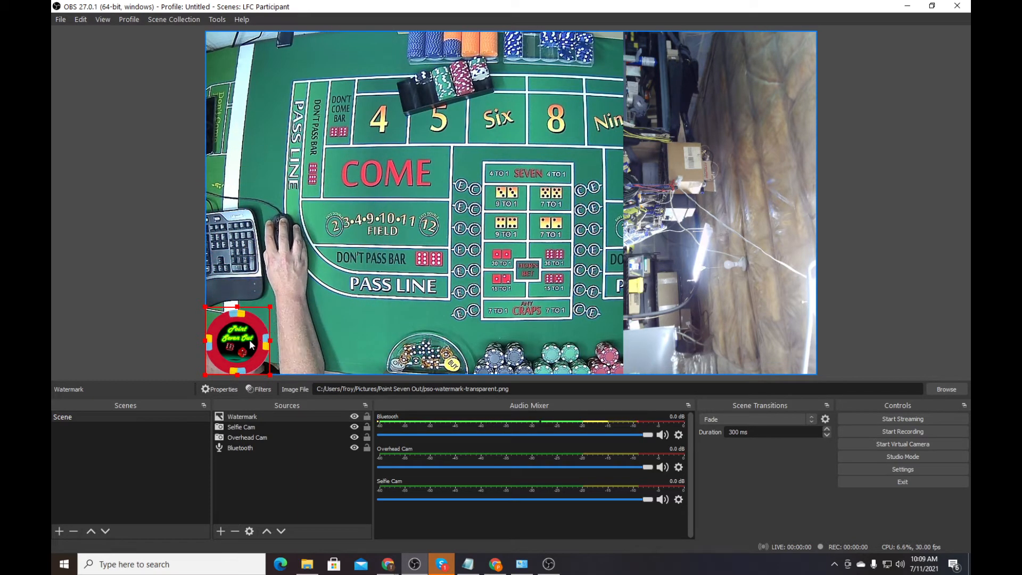
key(Right)
key(Right)
key(Up)
key(Up)
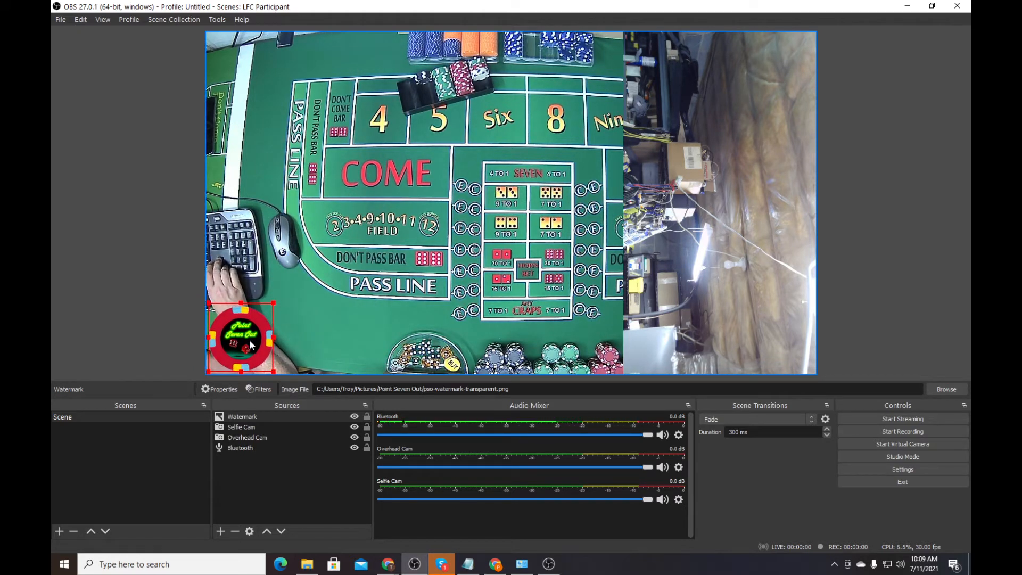
key(Right)
key(Right)
key(Right)
key(Up)
key(Up)
key(Up)
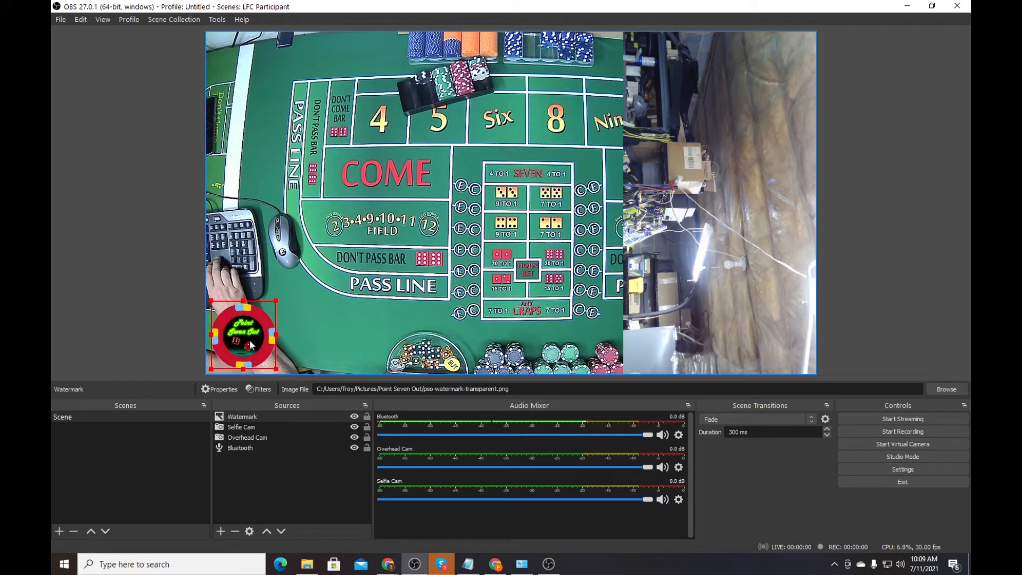
- Reset the Selfie Cam's transform and scale it down to about a quarter of the canvas width in the top-left corner
click(411, 257)
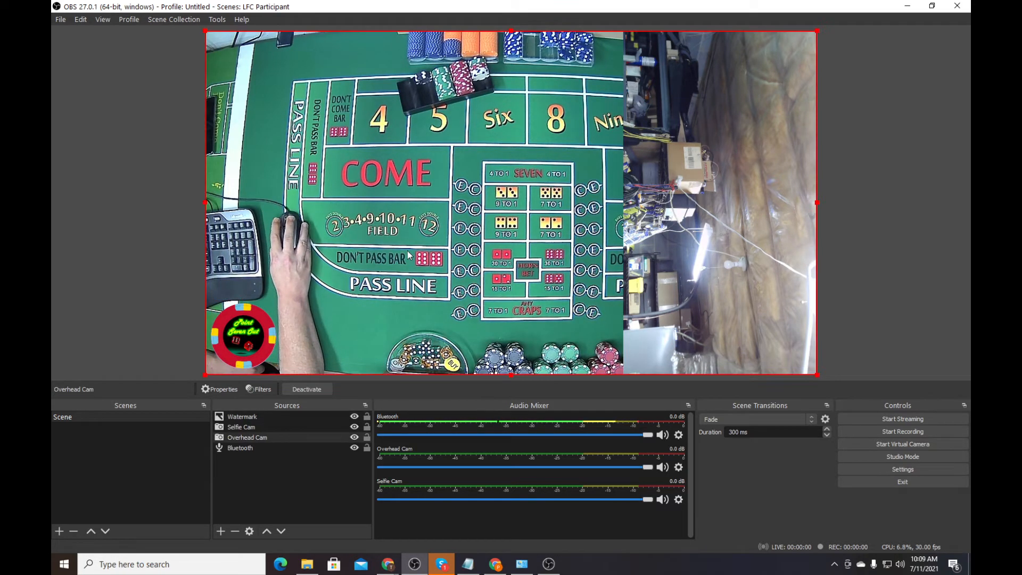
click(684, 240)
right_click(727, 228)
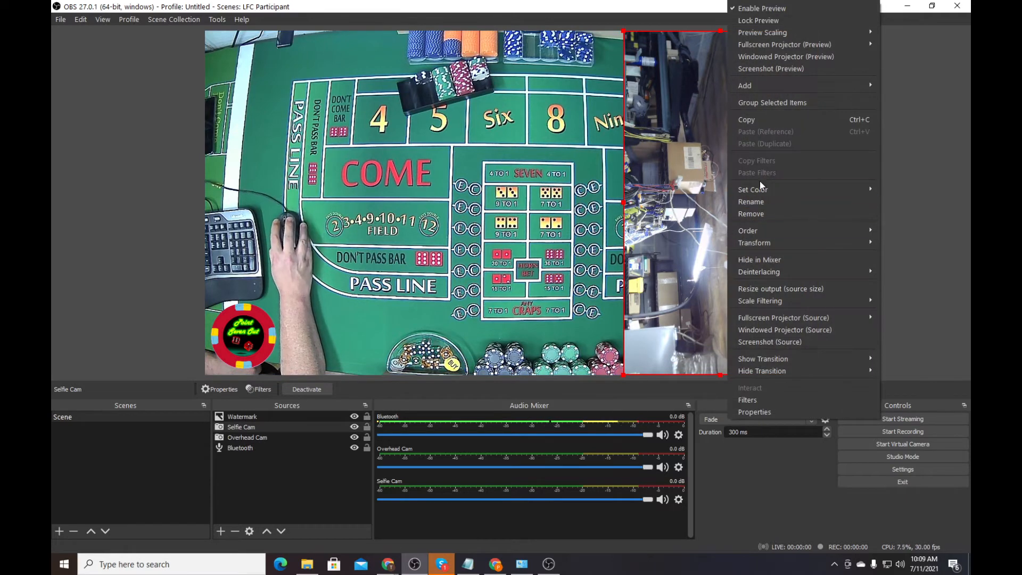
mouse_move(755, 245)
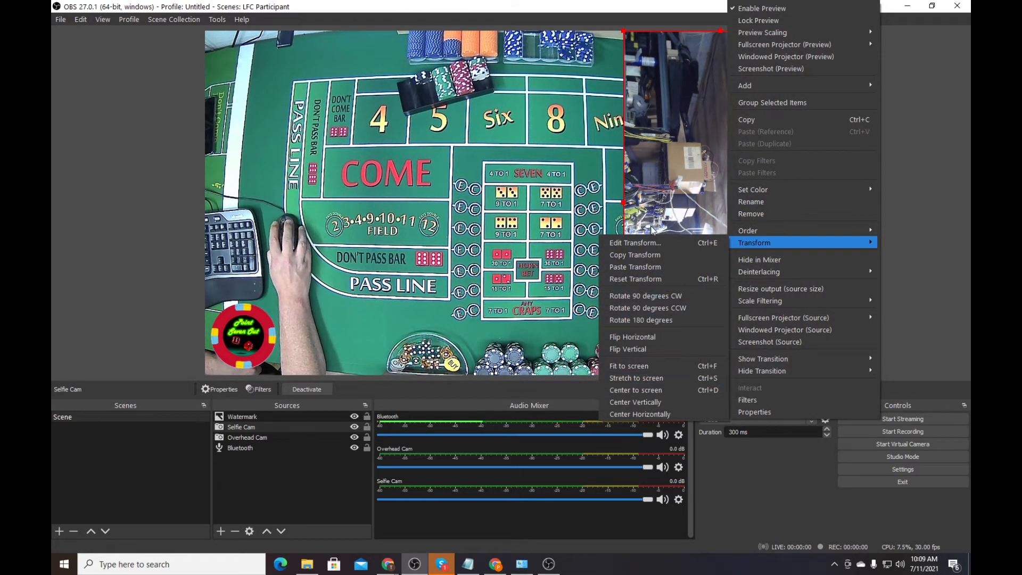
click(635, 278)
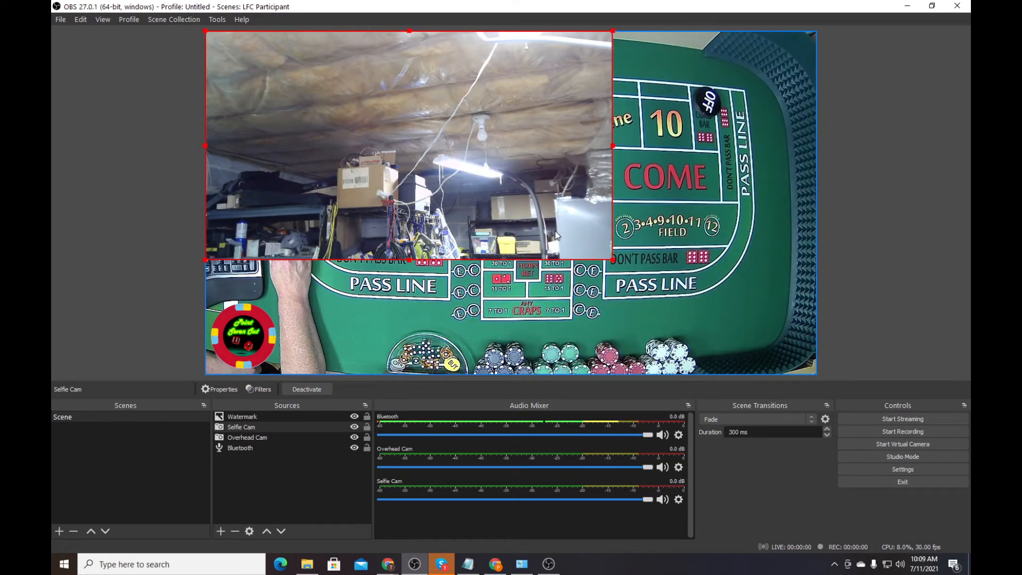
drag(611, 257, 366, 114)
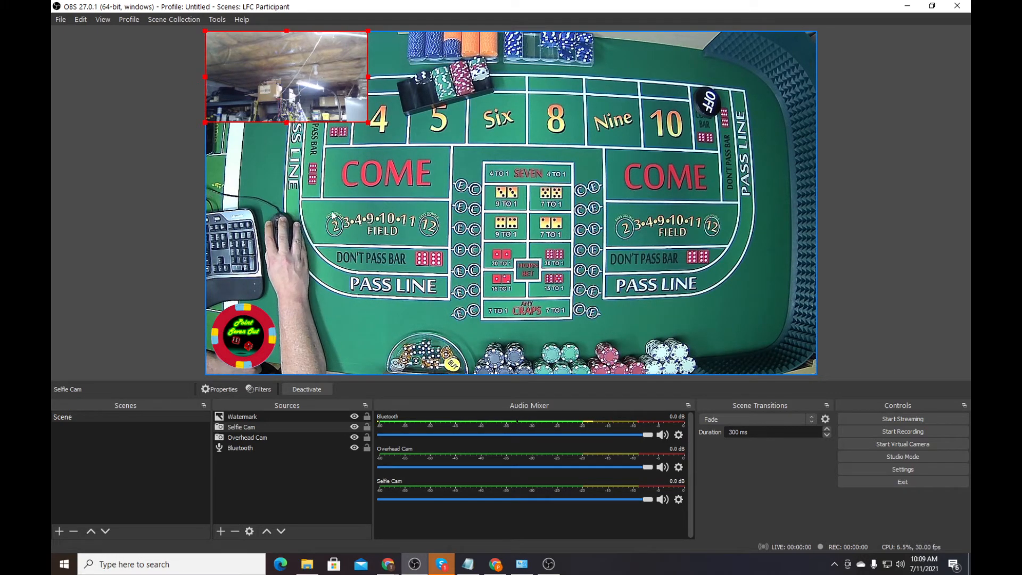
- Enlarge the Overhead Cam proportionally so it extends well past the canvas's left edge
click(707, 289)
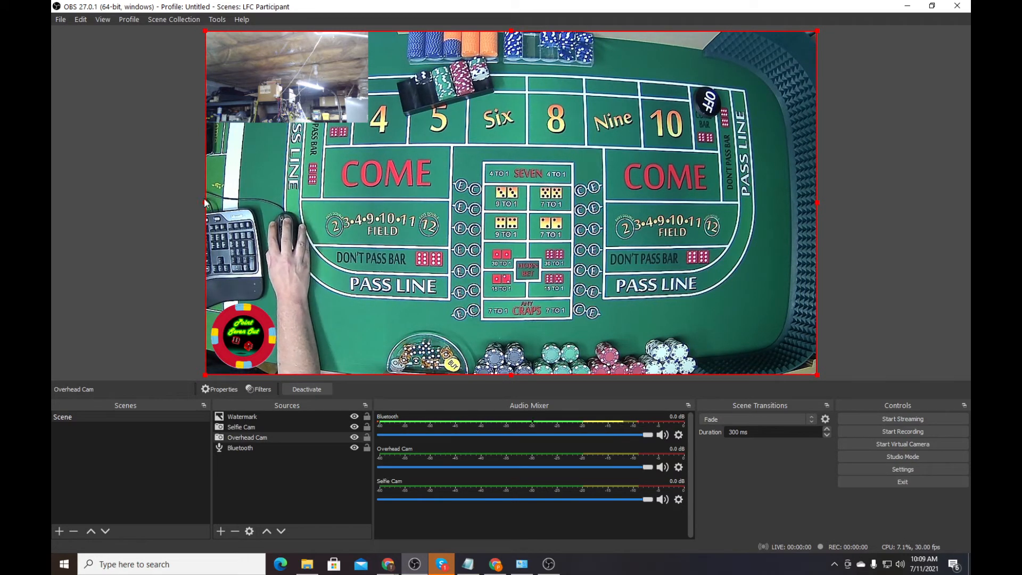
drag(203, 203, 131, 213)
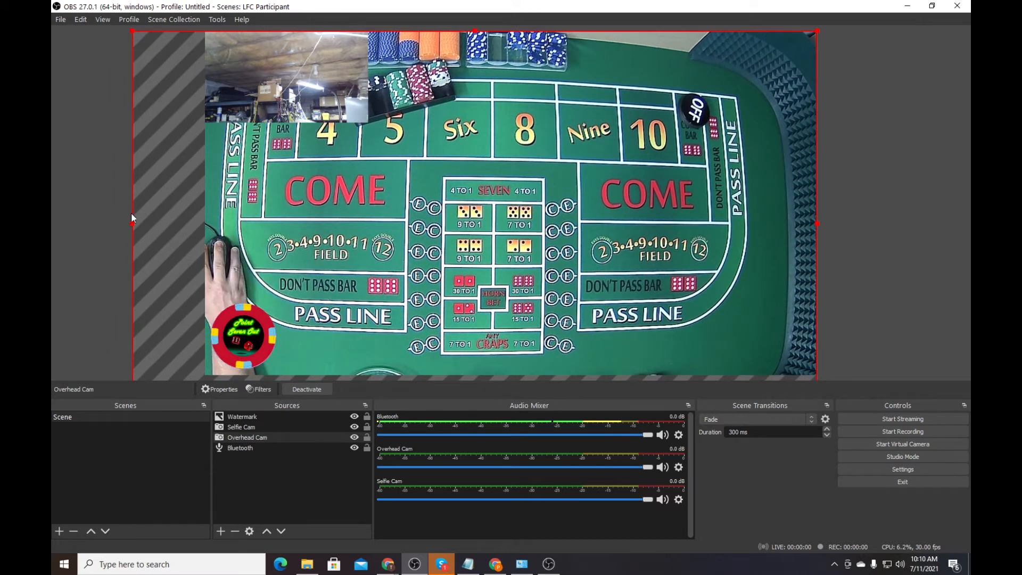
click(91, 226)
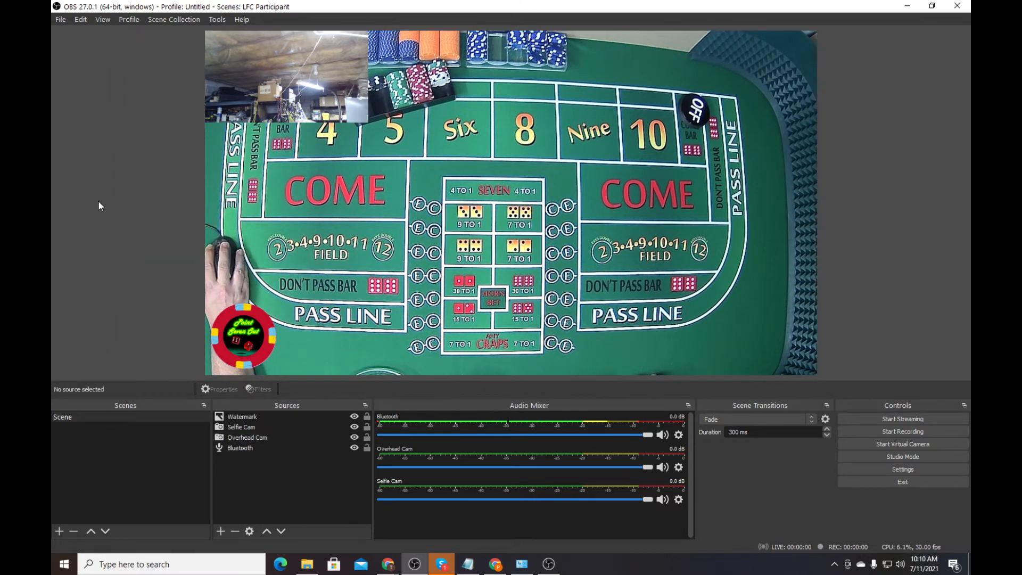
- Shrink the Selfie Cam in the canvas's top-left corner to about a fifth of the canvas width
click(366, 119)
drag(363, 121, 325, 104)
- Scale the Overhead Cam so it extends only slightly past the canvas's left edge, and leave no source selected
click(208, 209)
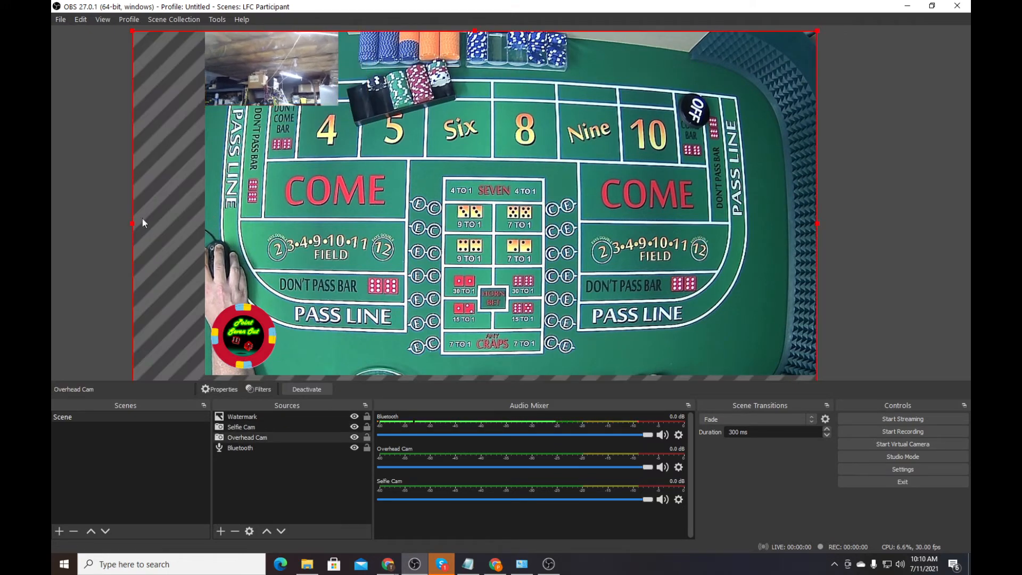
drag(135, 222, 185, 217)
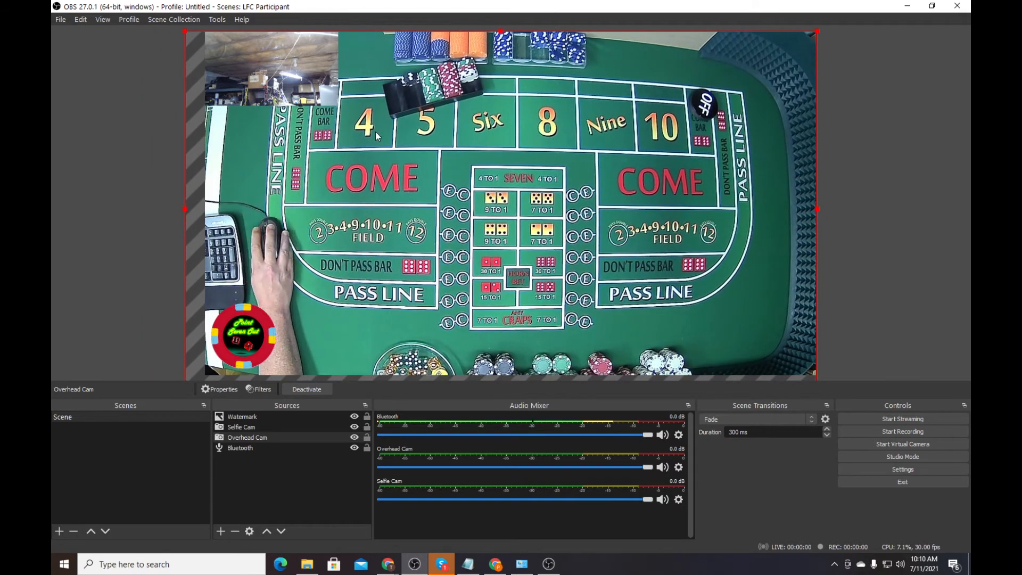
click(137, 136)
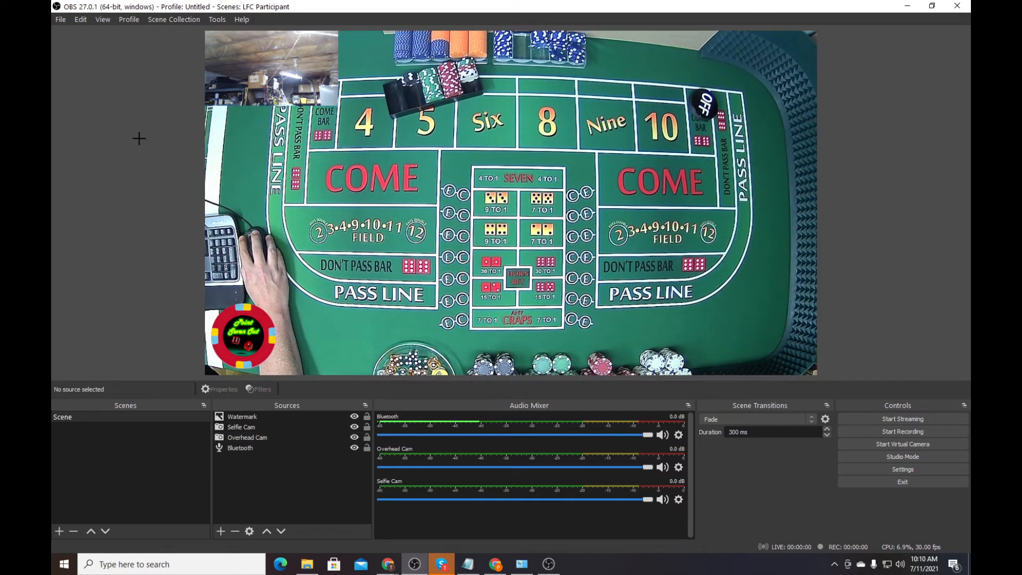
click(266, 68)
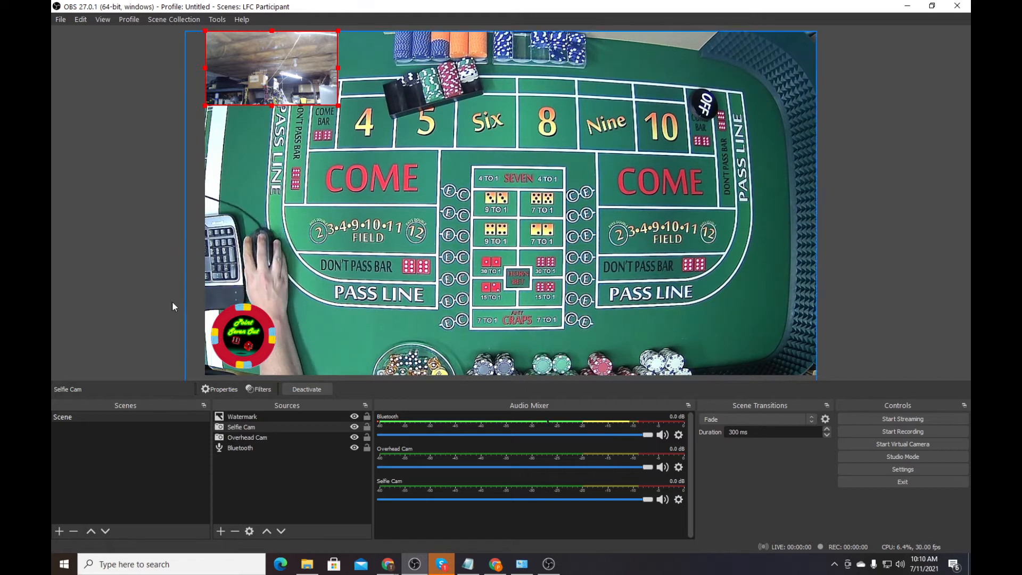
click(138, 208)
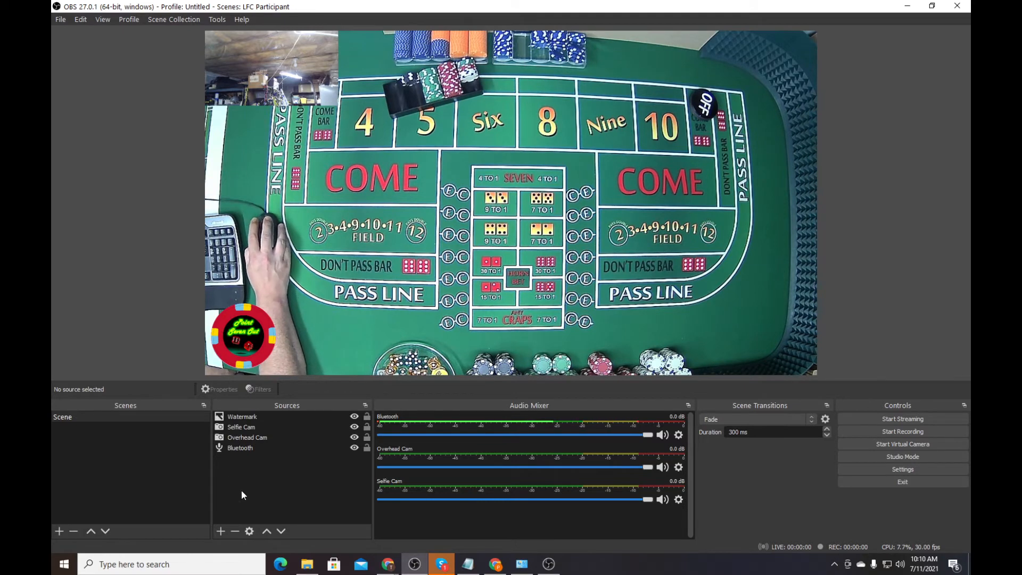
- Copy the Overhead Cam source and paste it into the same scene as a reference
right_click(241, 437)
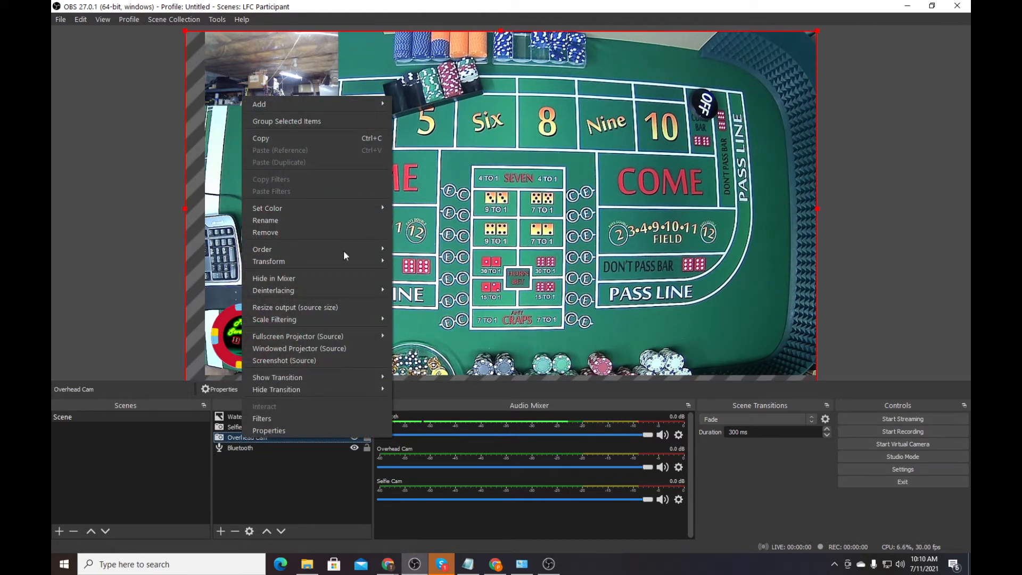
click(301, 138)
right_click(235, 466)
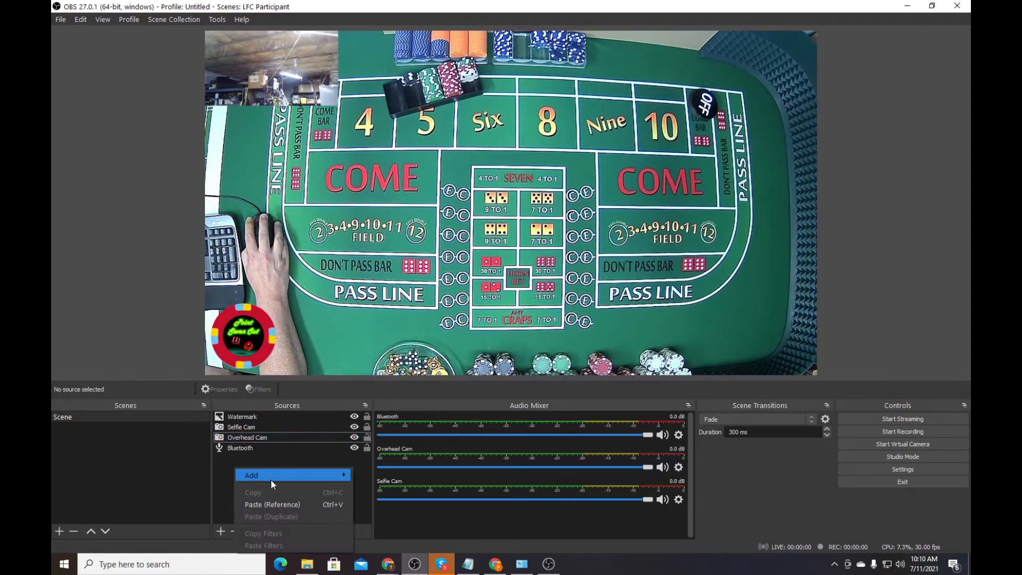
click(270, 503)
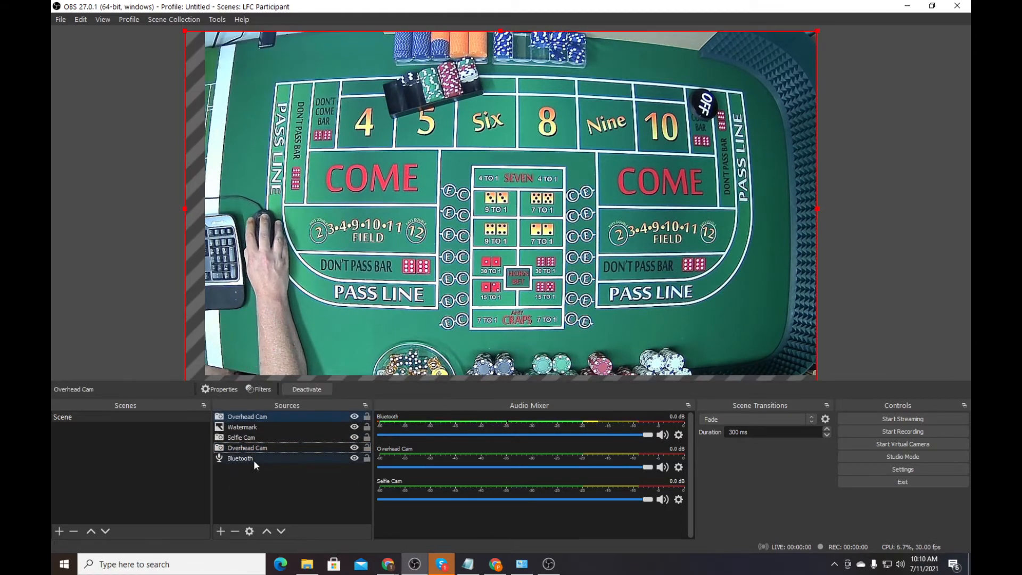
- Put the pasted Overhead Cam at the top of the source list into a group named Dice Zoom
right_click(247, 419)
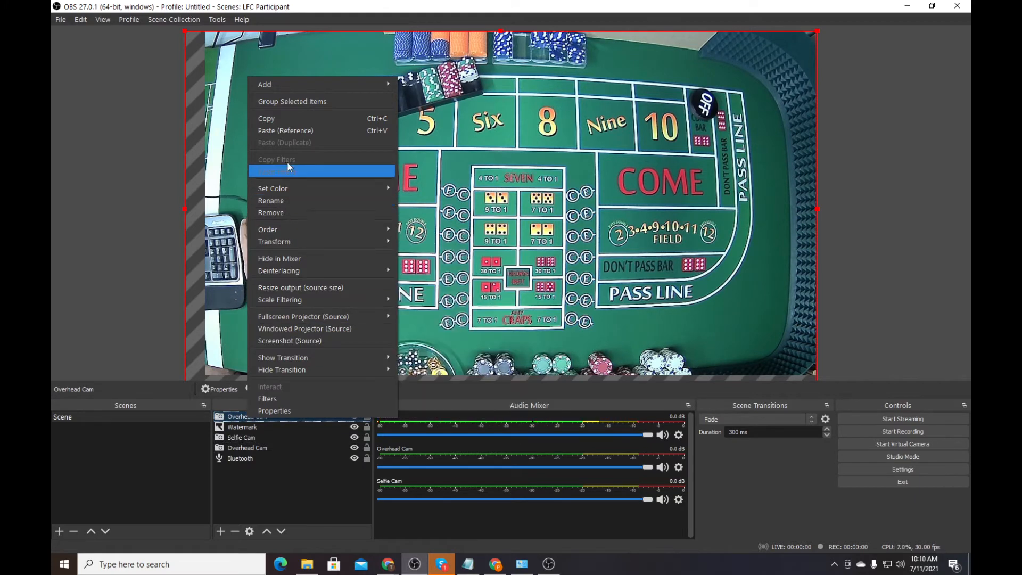
click(292, 102)
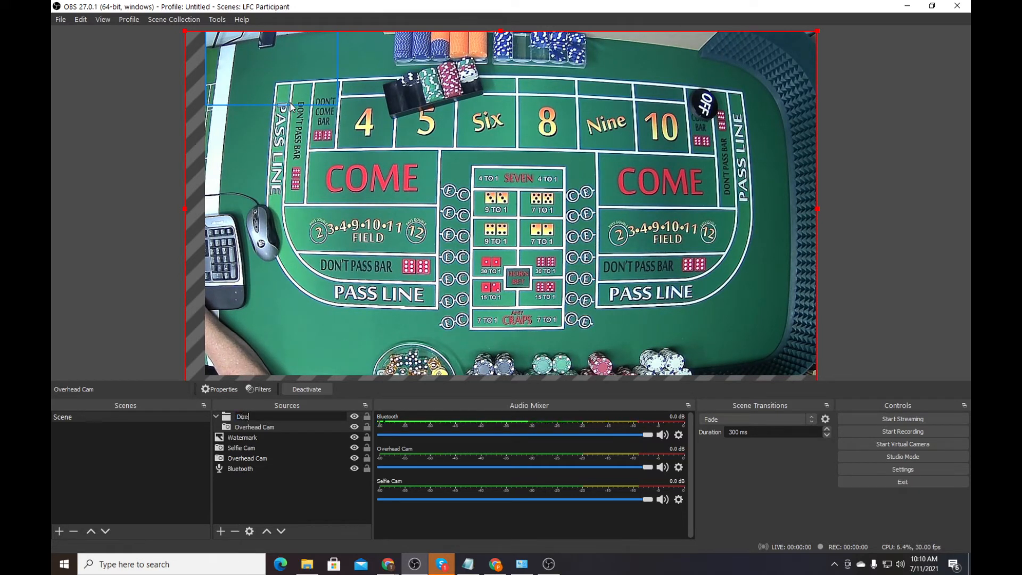
text(Dice Zoom)
key(Return)
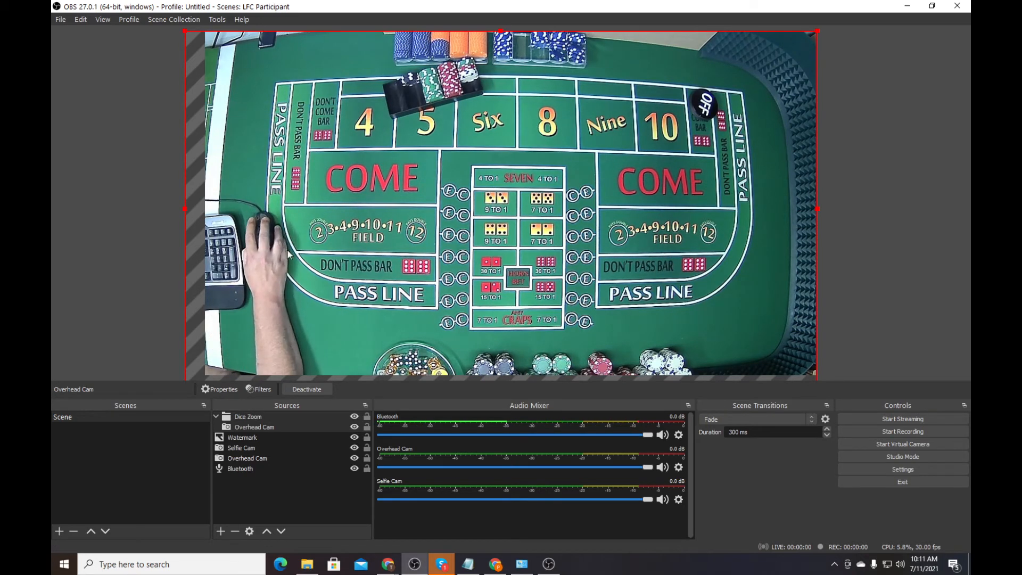
- Add an Image Mask/Blend filter with its default name to the Dice Zoom group
right_click(248, 419)
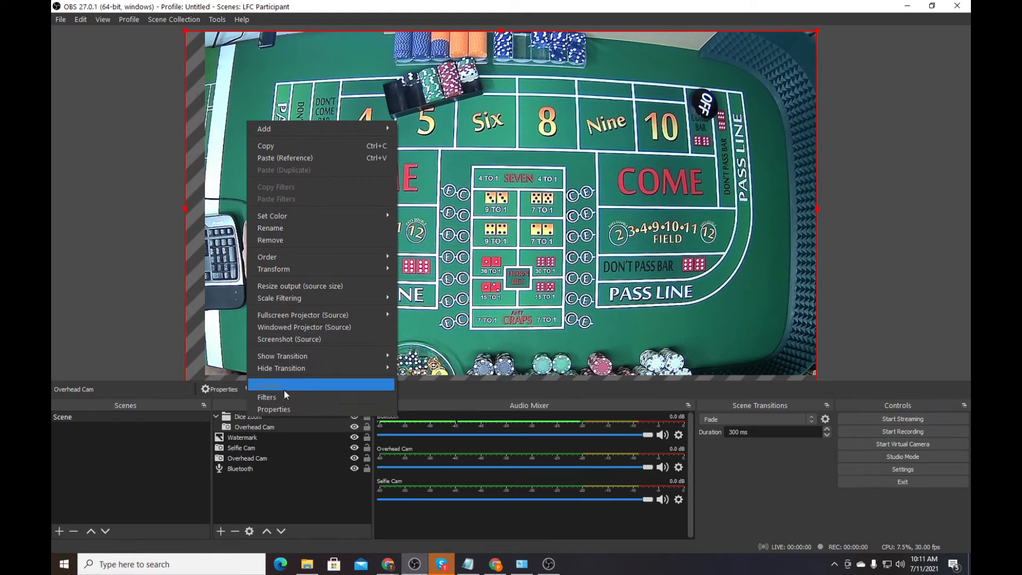
click(238, 486)
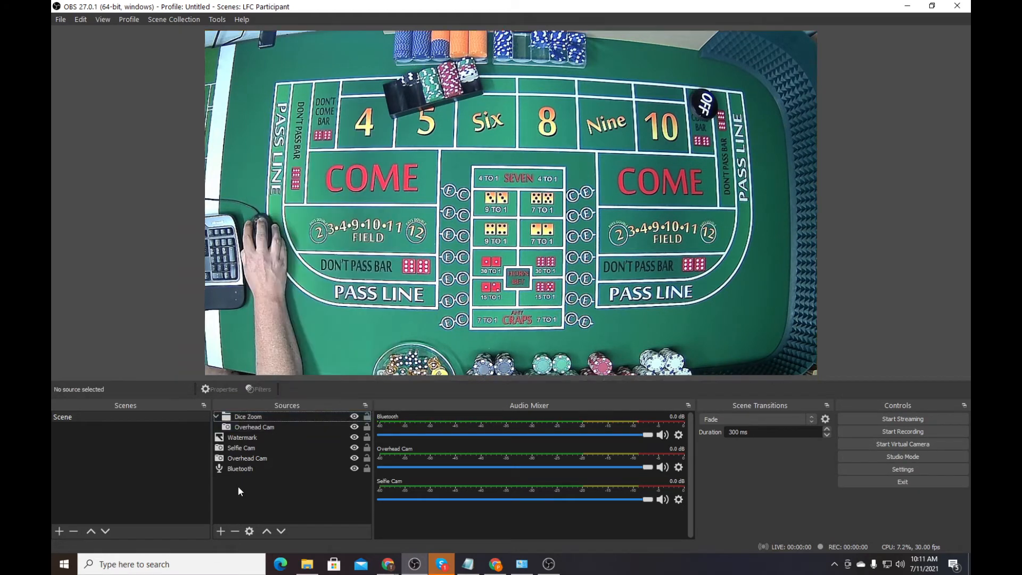
click(250, 416)
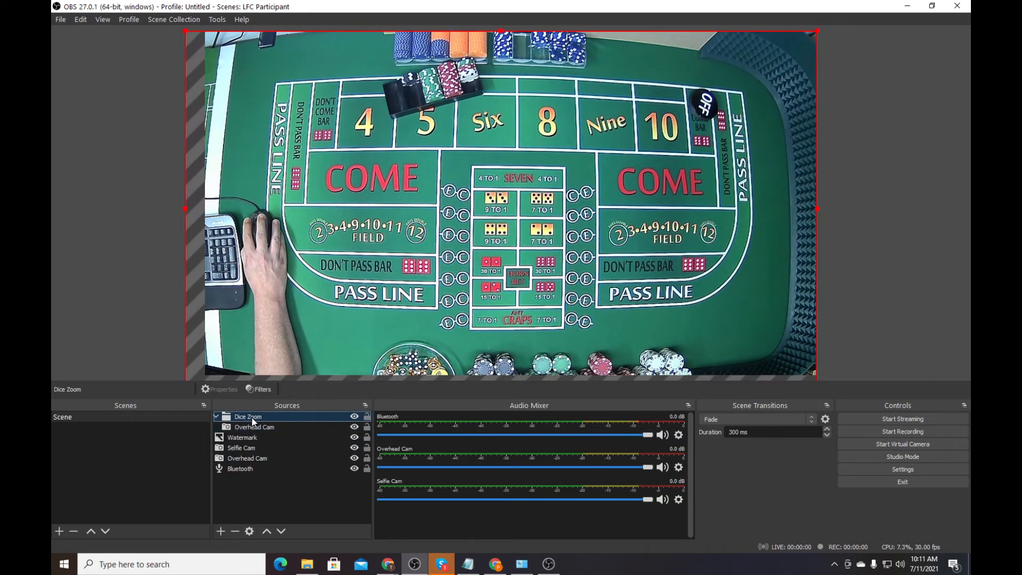
click(260, 388)
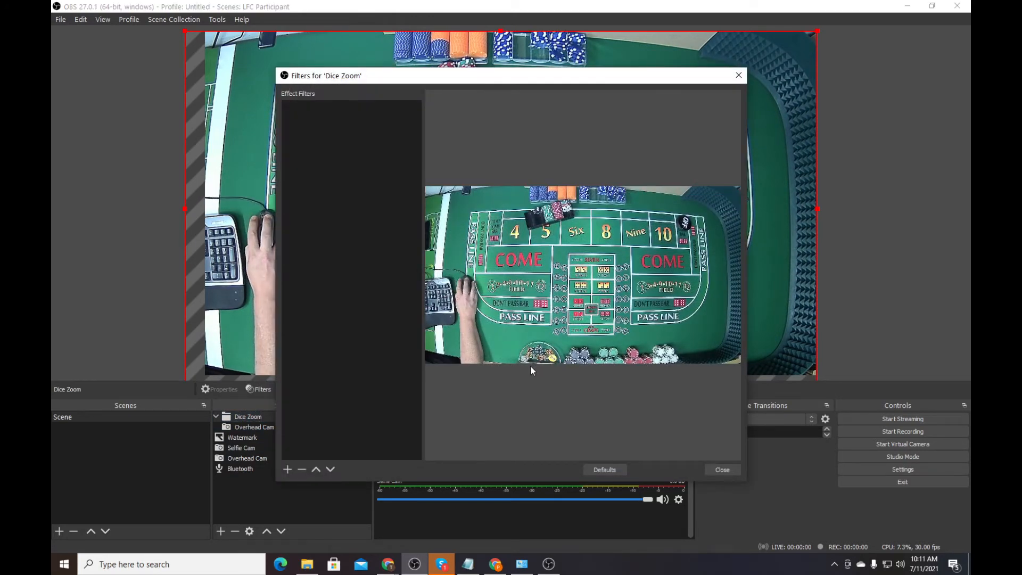
click(288, 469)
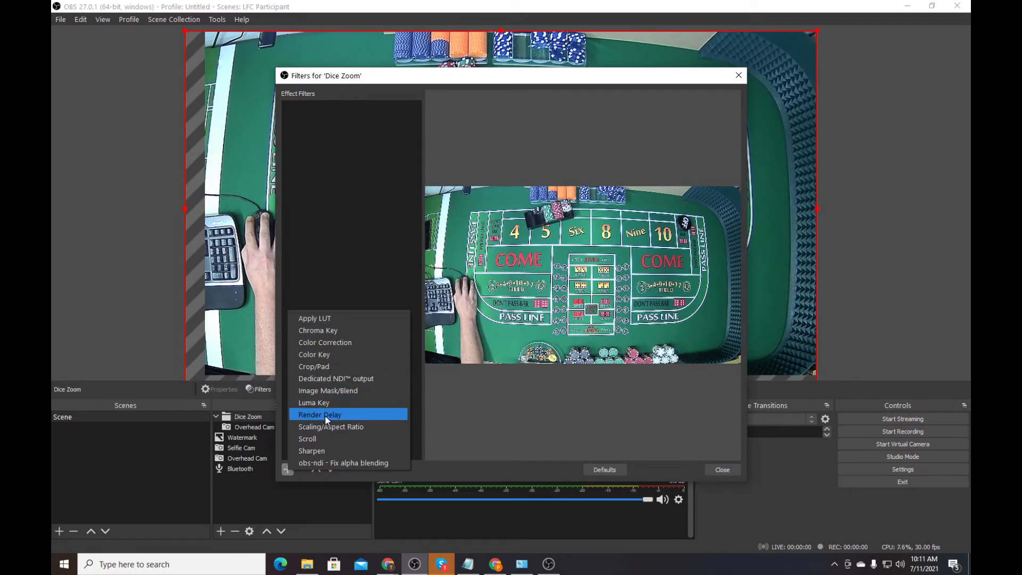
click(324, 389)
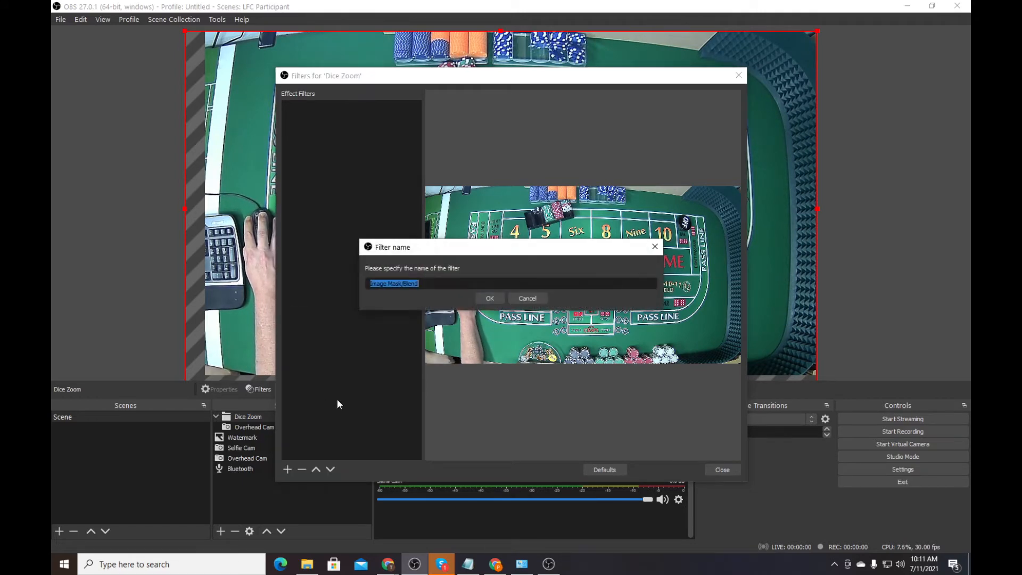
click(489, 299)
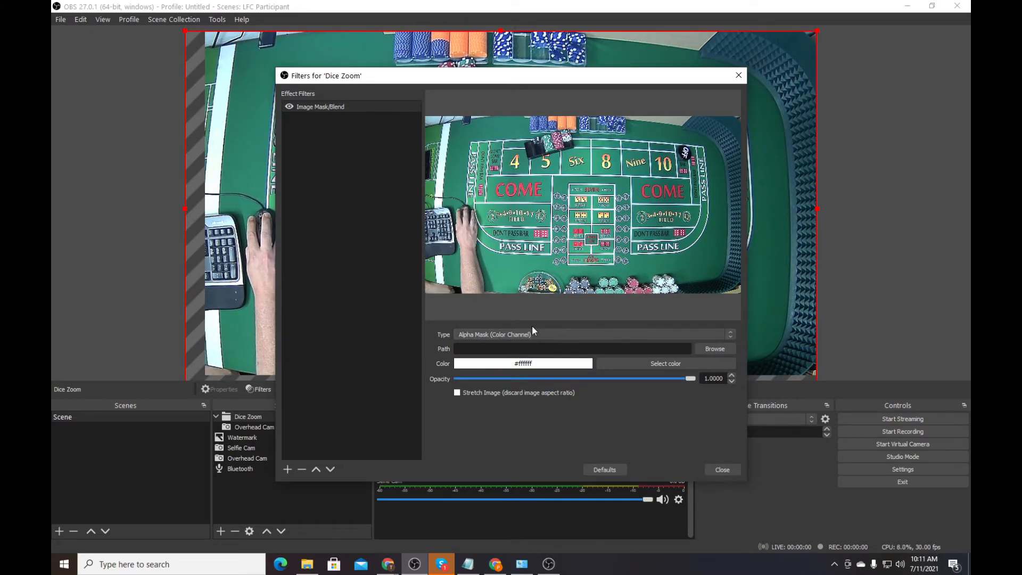
- Load Circle Mask.PNG from the Backgrounds folder as the mask image of the Image Mask/Blend filter
click(701, 351)
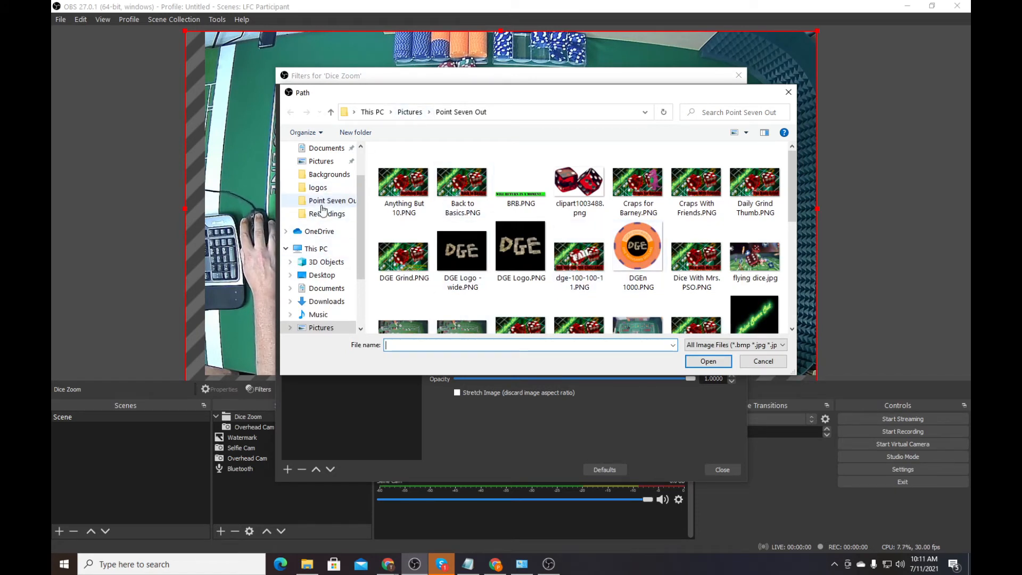
click(327, 174)
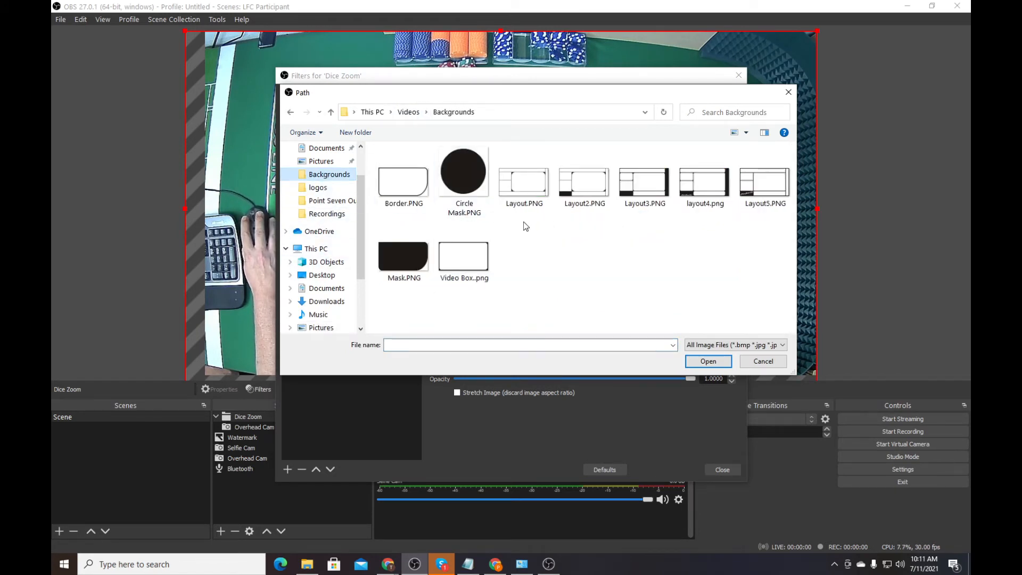
click(474, 170)
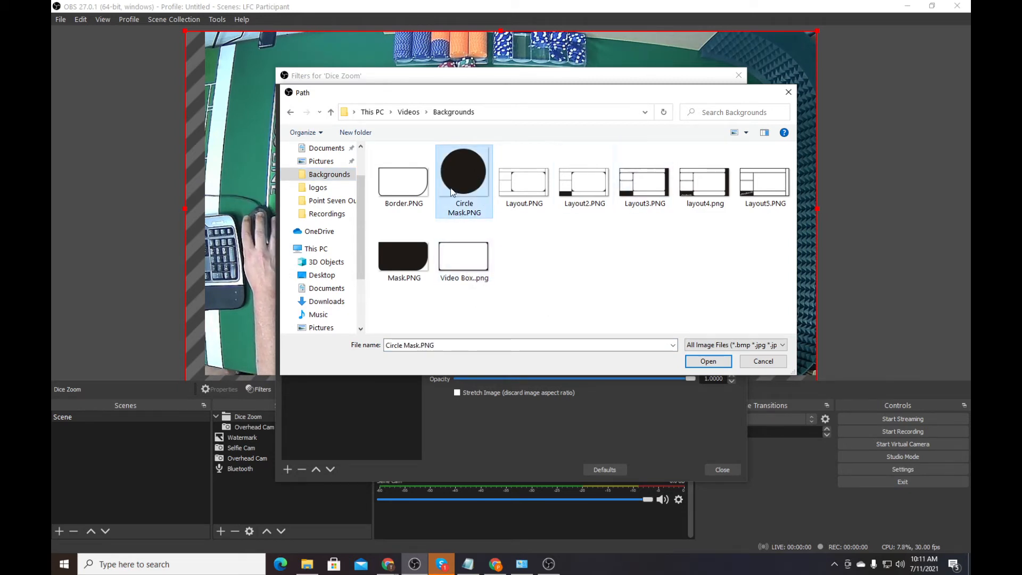
click(511, 240)
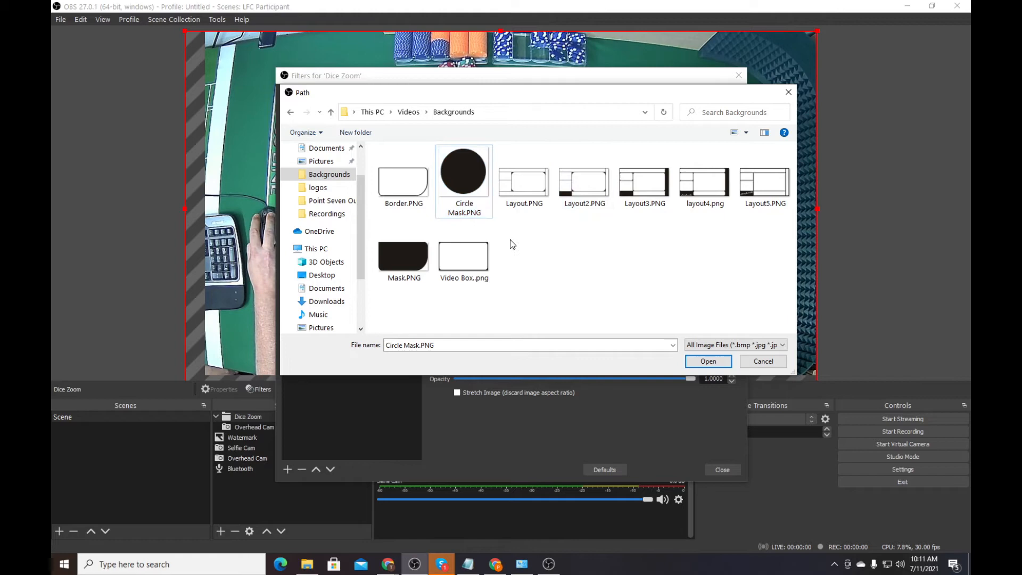
double_click(464, 172)
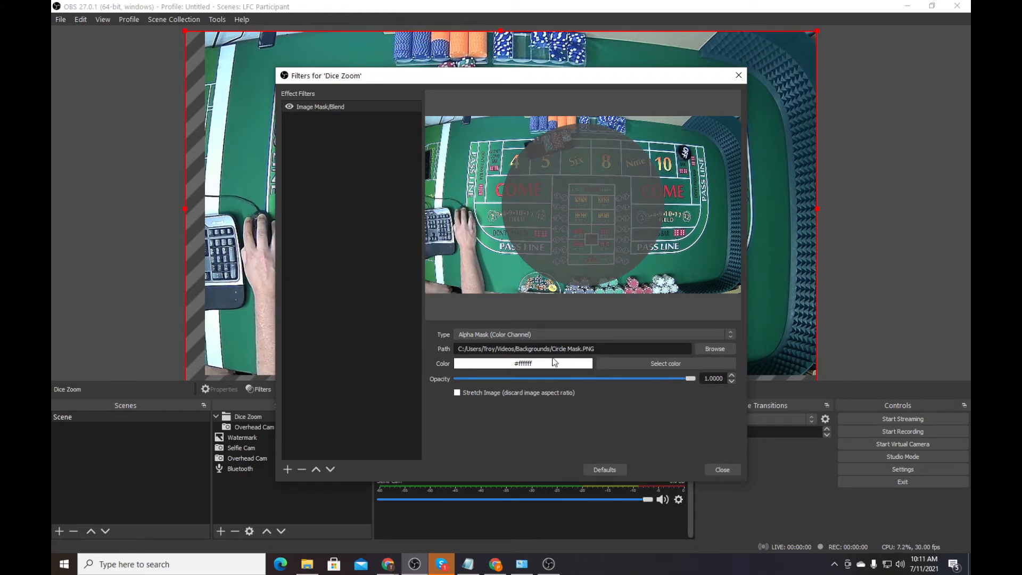
- Set the mask type to Alpha Mask (Alpha Channel) and close the Dice Zoom filters
click(529, 332)
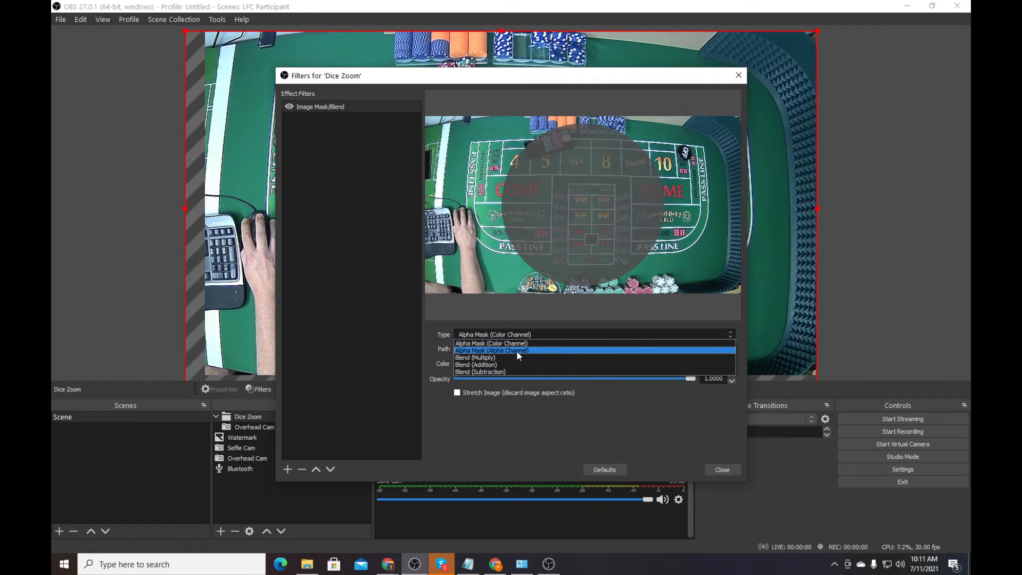
click(515, 350)
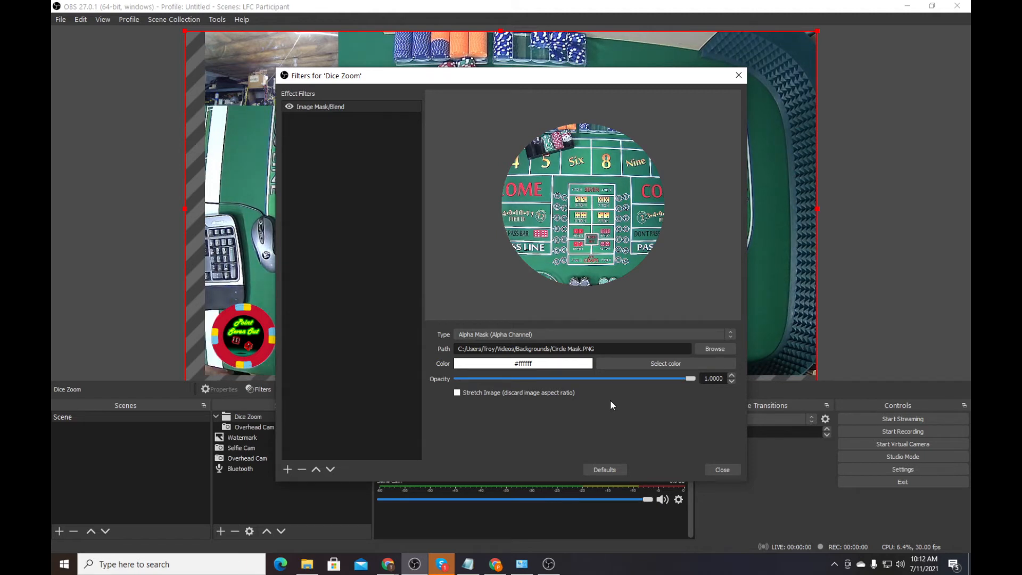
click(721, 470)
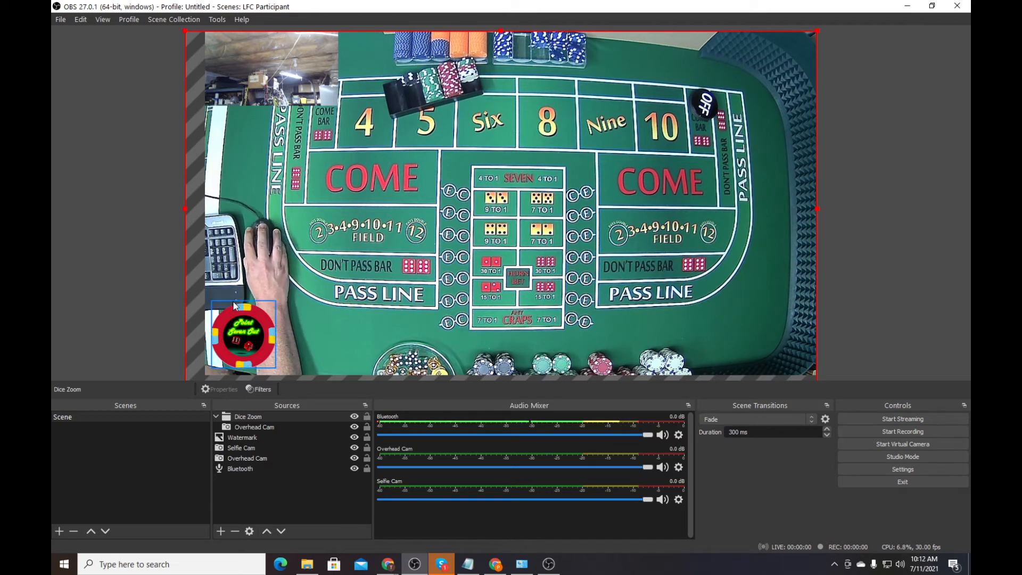
- Collapse the Dice Zoom group, shrink it to about a fifth of the canvas width, and place it just below the 8 and Nine boxes
click(216, 418)
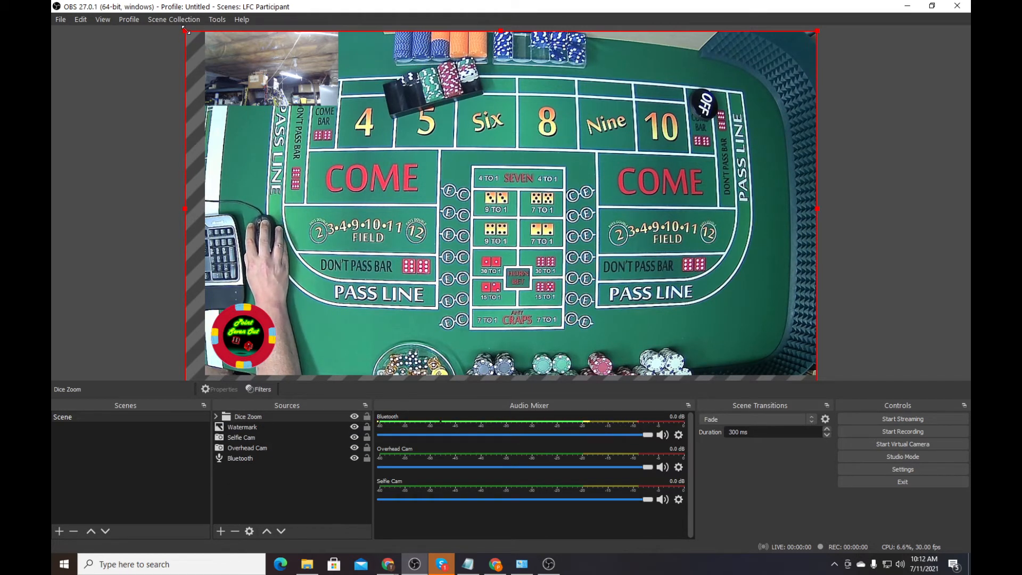
drag(185, 31, 554, 239)
drag(712, 326, 596, 185)
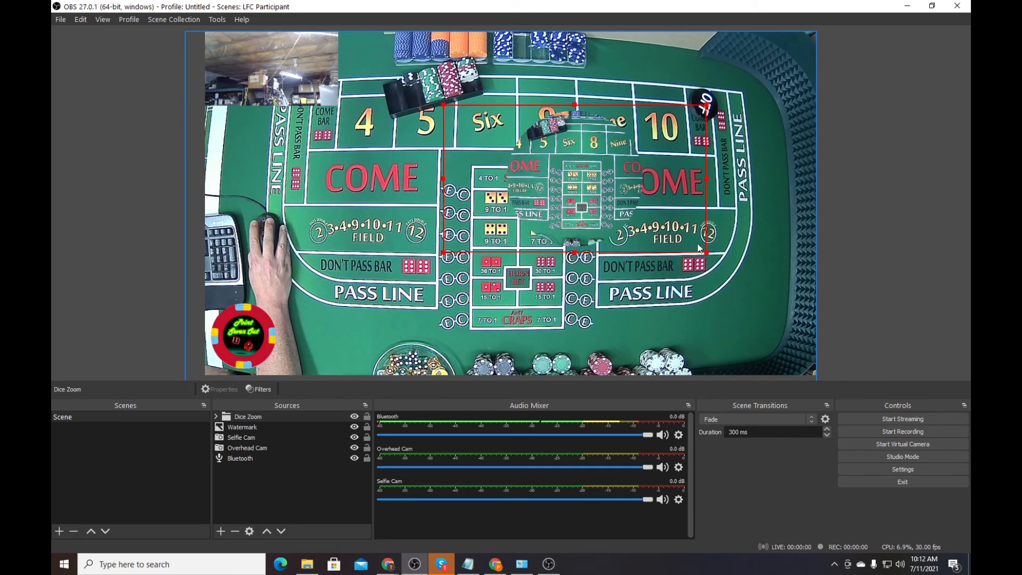
drag(706, 256, 595, 175)
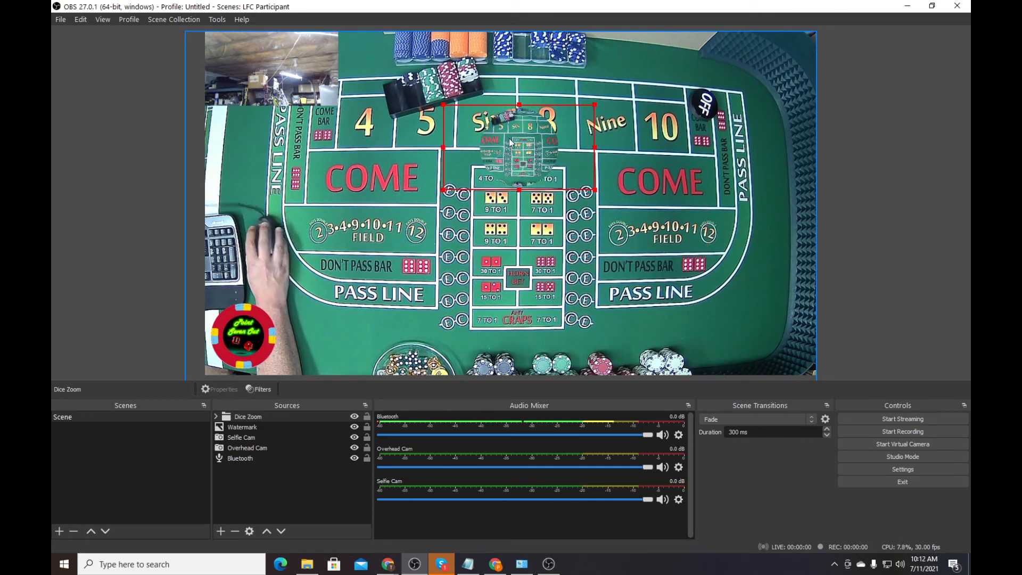
drag(509, 138, 566, 168)
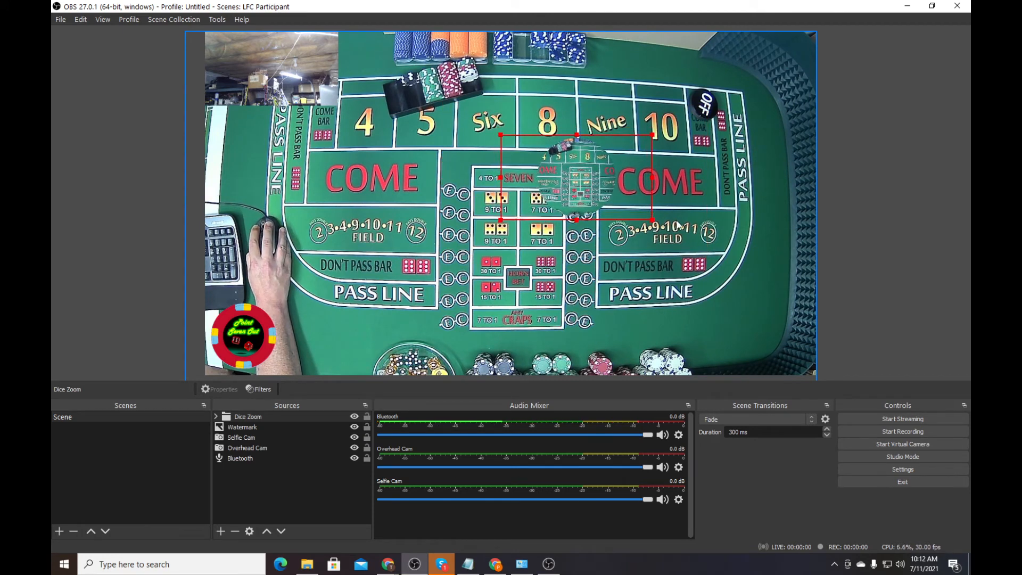
drag(651, 220, 622, 202)
drag(563, 161, 583, 165)
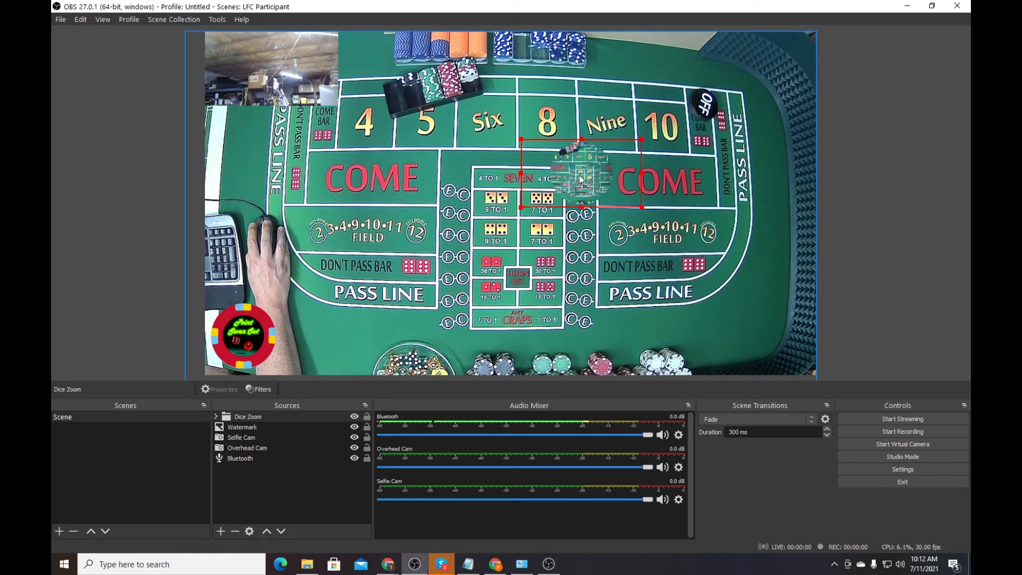
right_click(579, 176)
click(583, 173)
right_click(583, 176)
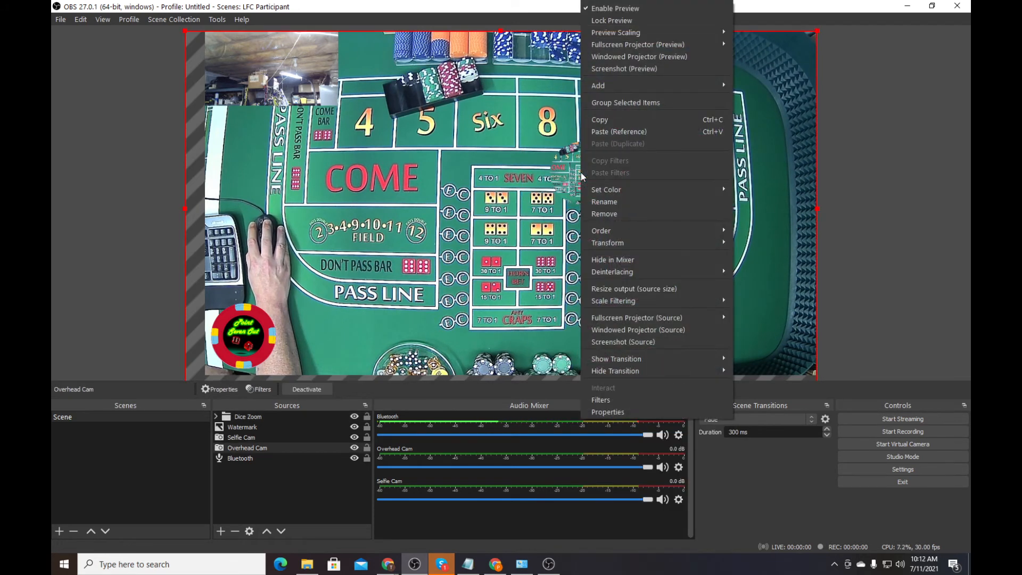
click(582, 179)
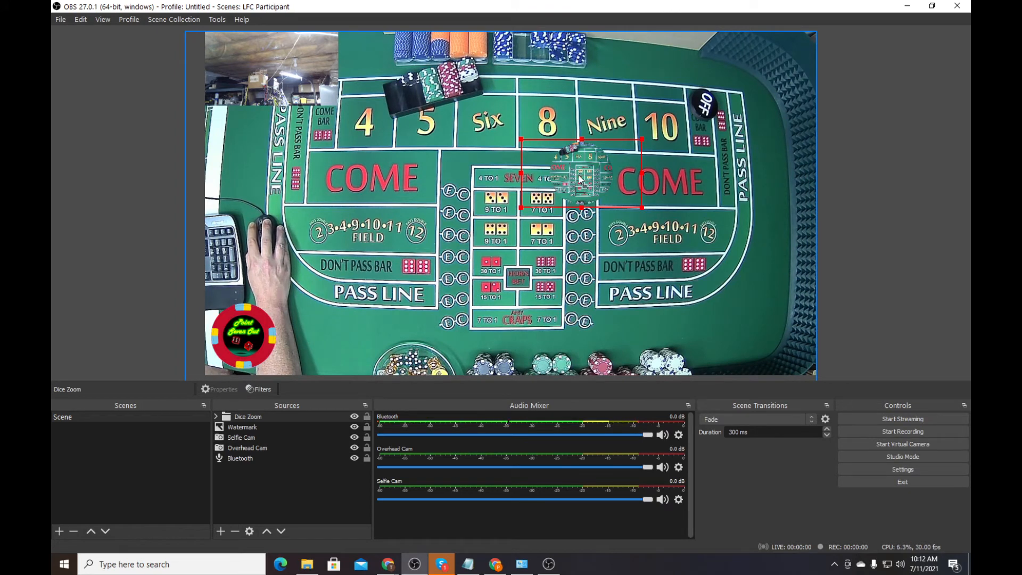
click(230, 439)
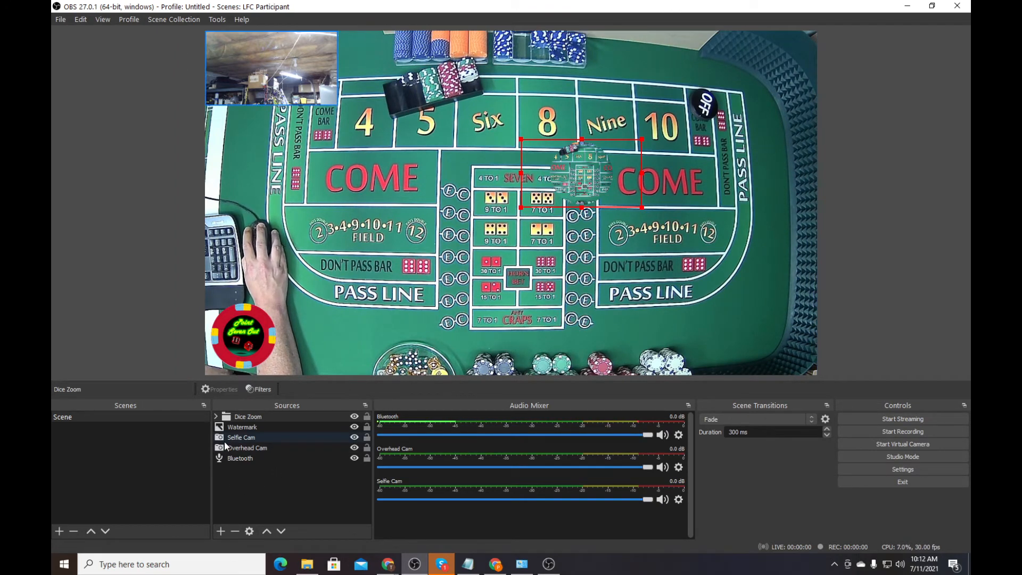
- Add a Crop/Pad filter to the Dice Zoom group and move it above the Image Mask/Blend filter
right_click(234, 417)
click(272, 399)
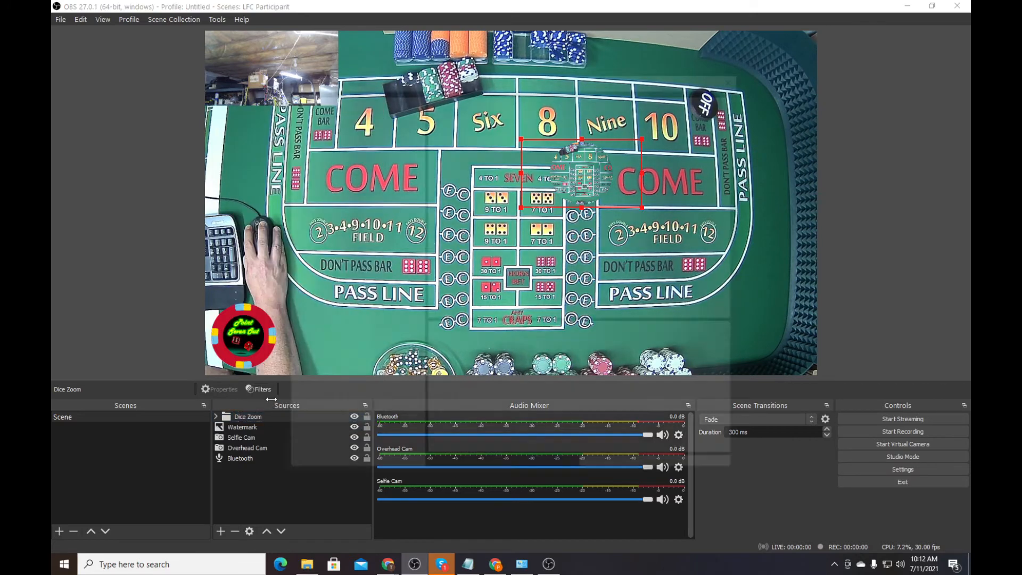
click(287, 469)
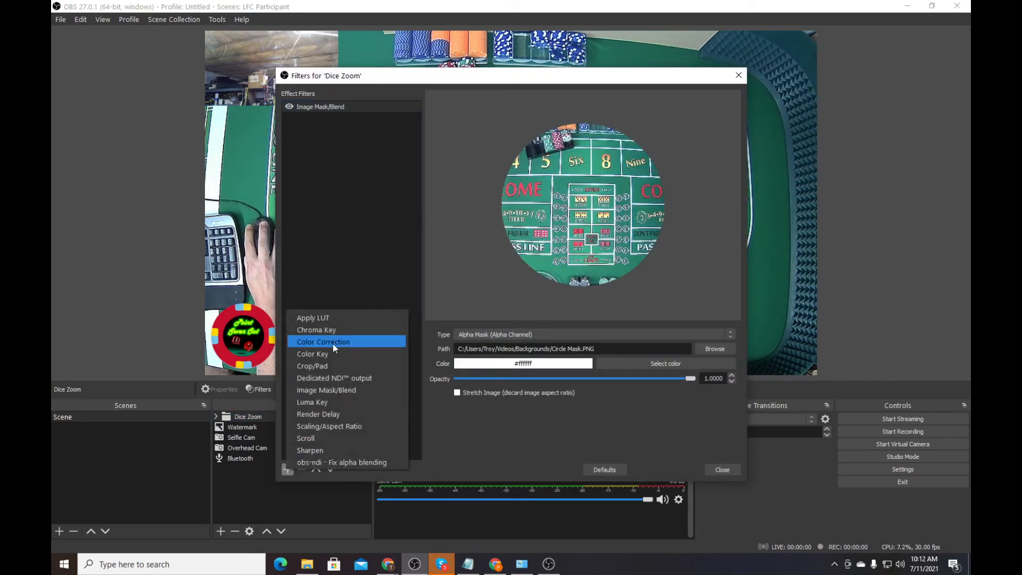
click(324, 365)
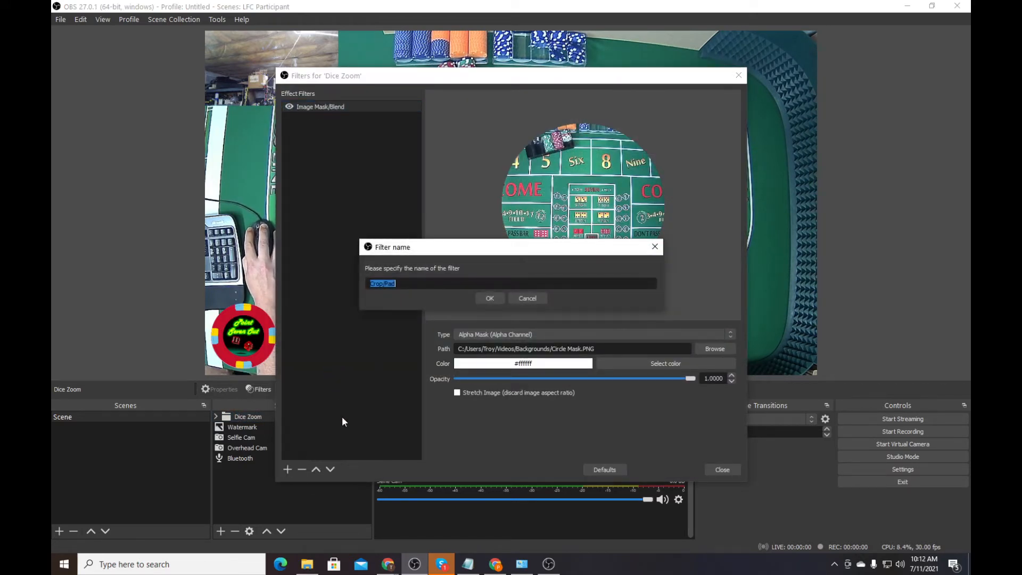
click(492, 297)
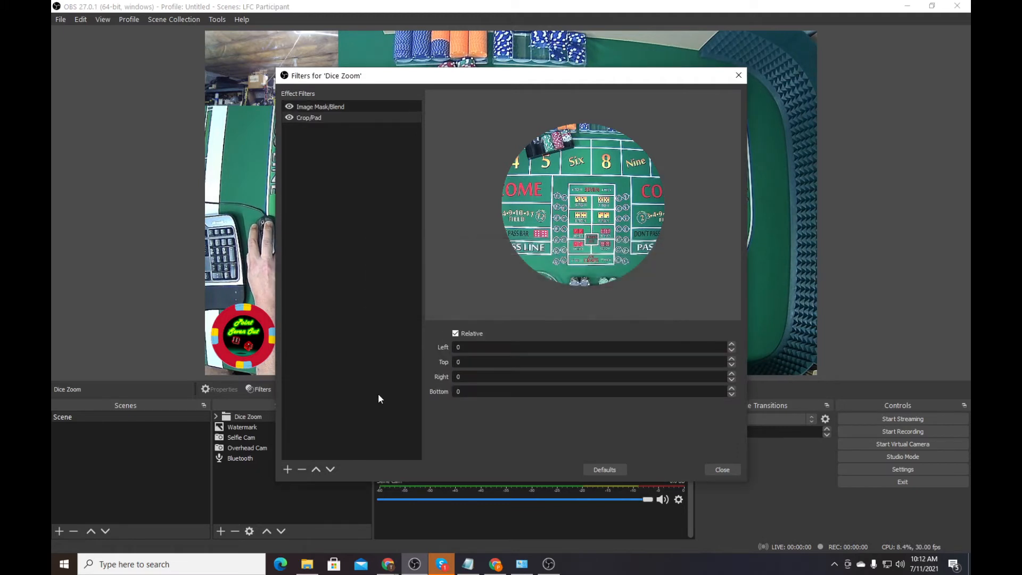
click(315, 469)
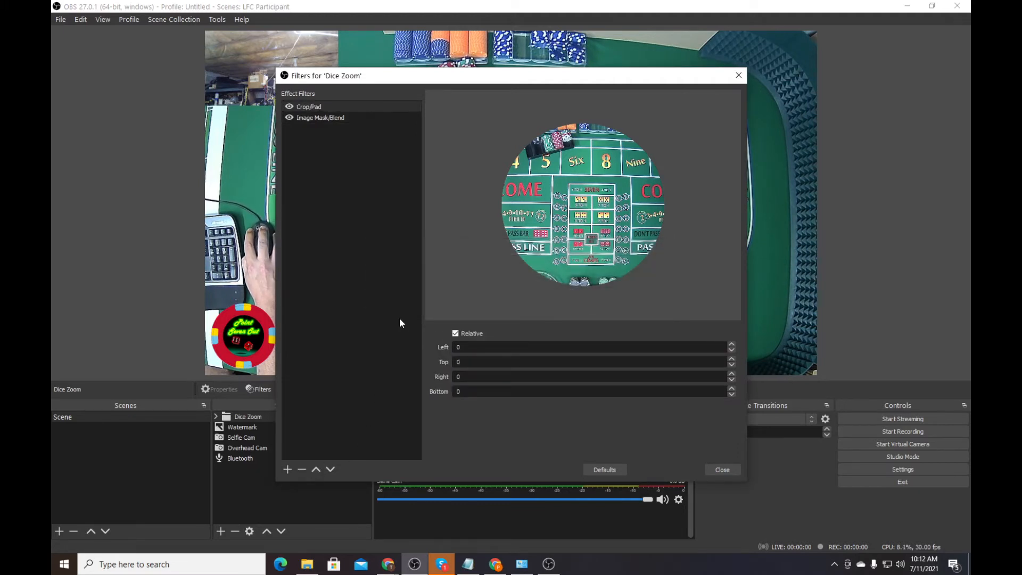
- Set the Dice Zoom Crop/Pad values to Left 1000, Top 200 and Right 400
double_click(458, 347)
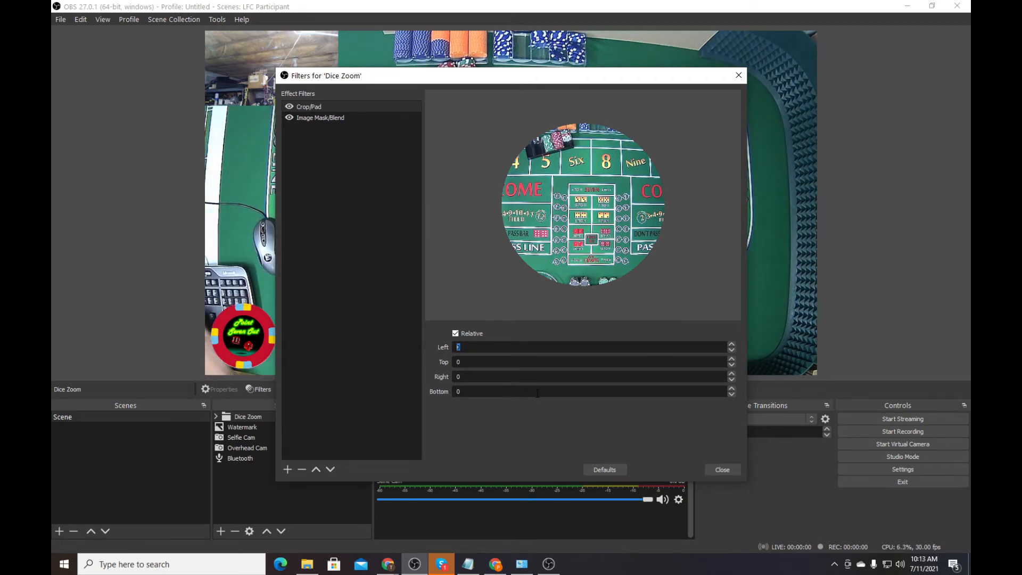
text(100)
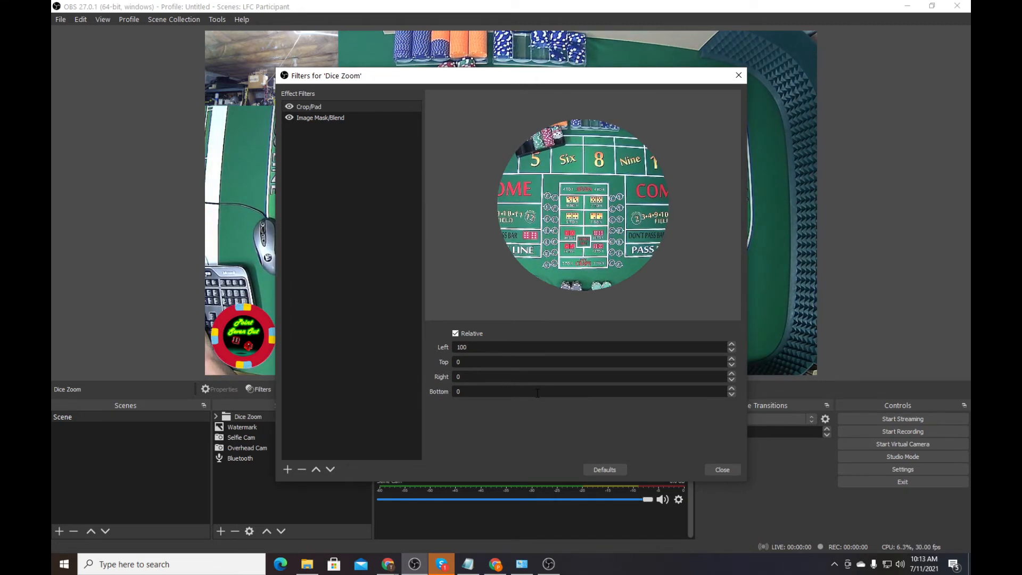
text(0)
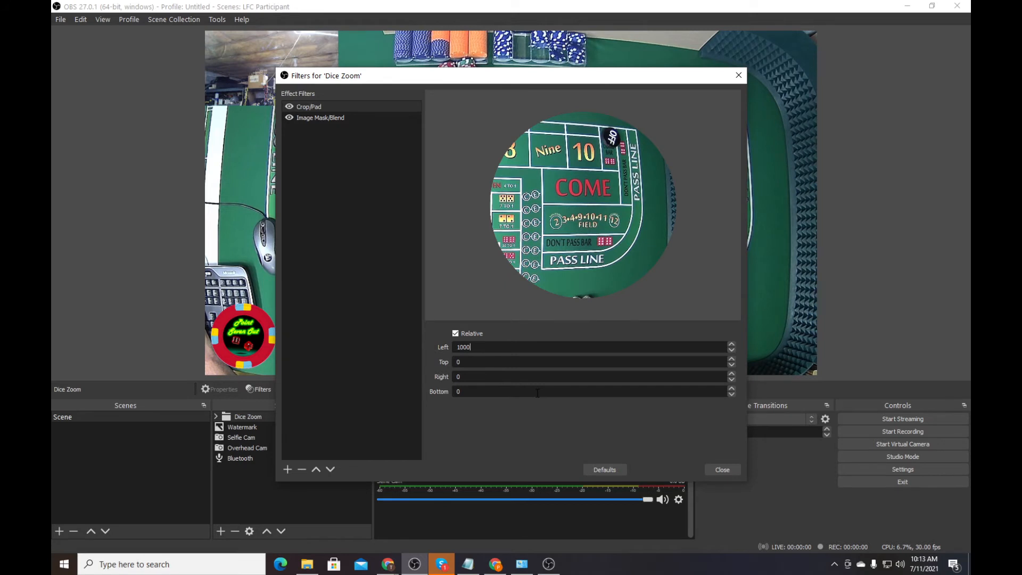
text(200)
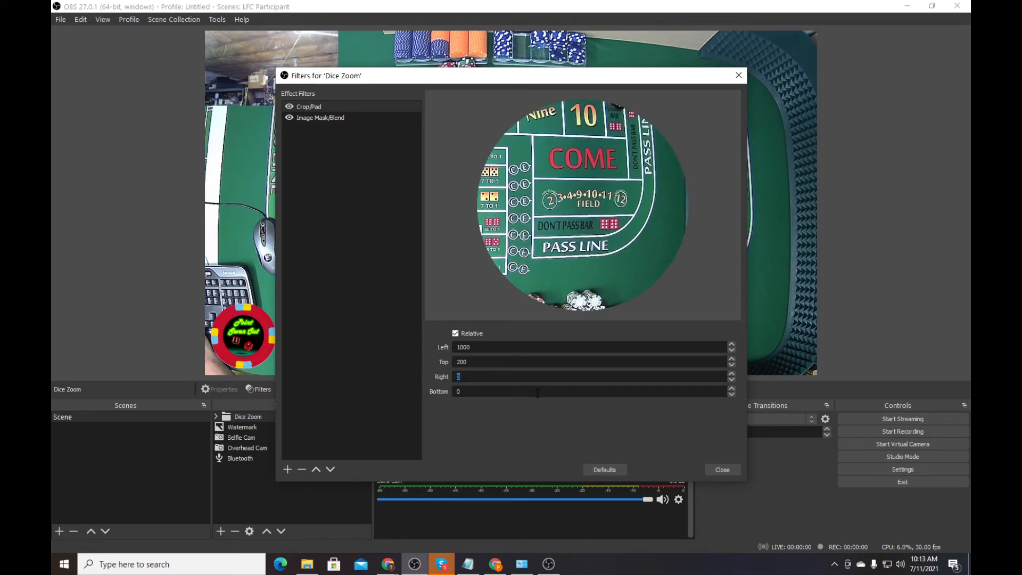
text(400)
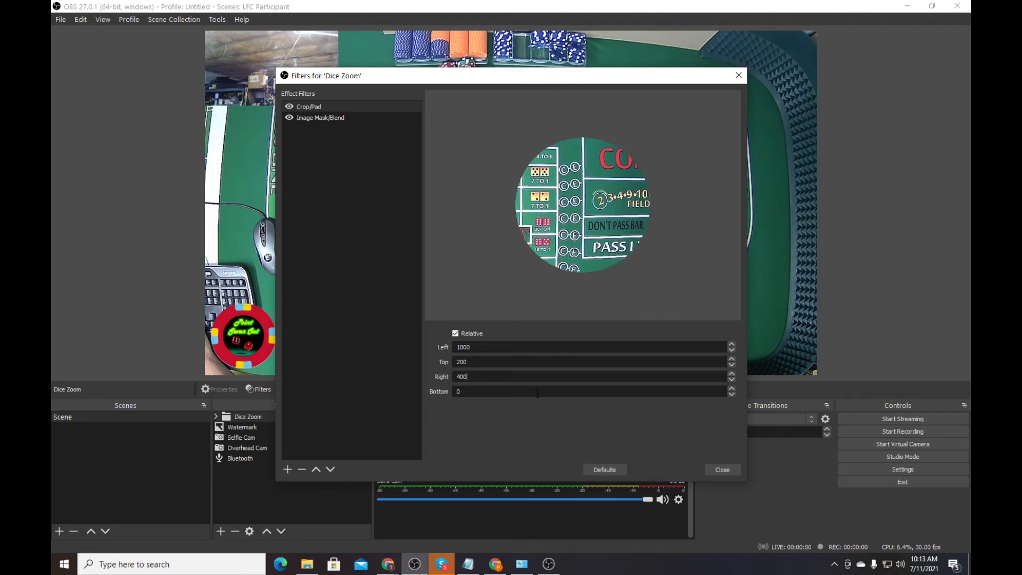
- Set the Bottom value of the Dice Zoom Crop/Pad filter to 600, after trying 400
text(400)
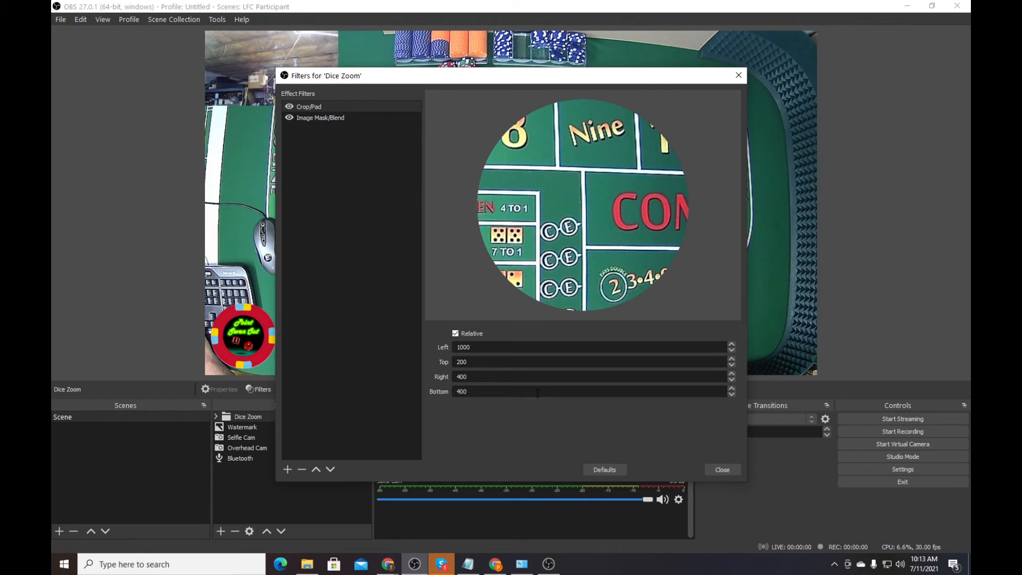
key(BackSpace)
key(BackSpace)
key(BackSpace)
text(600)
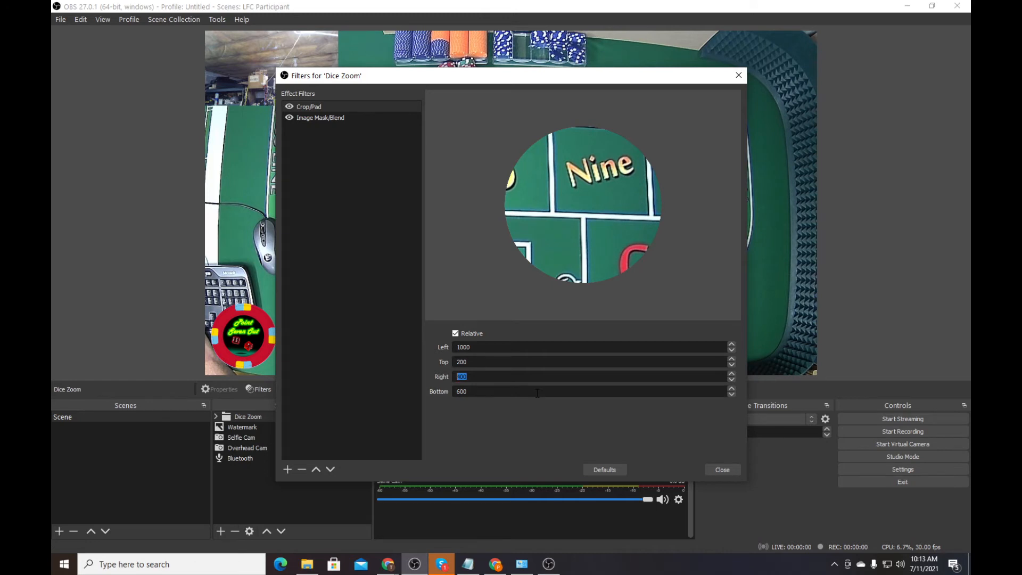
- Set the Dice Zoom Crop/Pad values to Right 500 and Top 350, after trying 400 for Top
text(500)
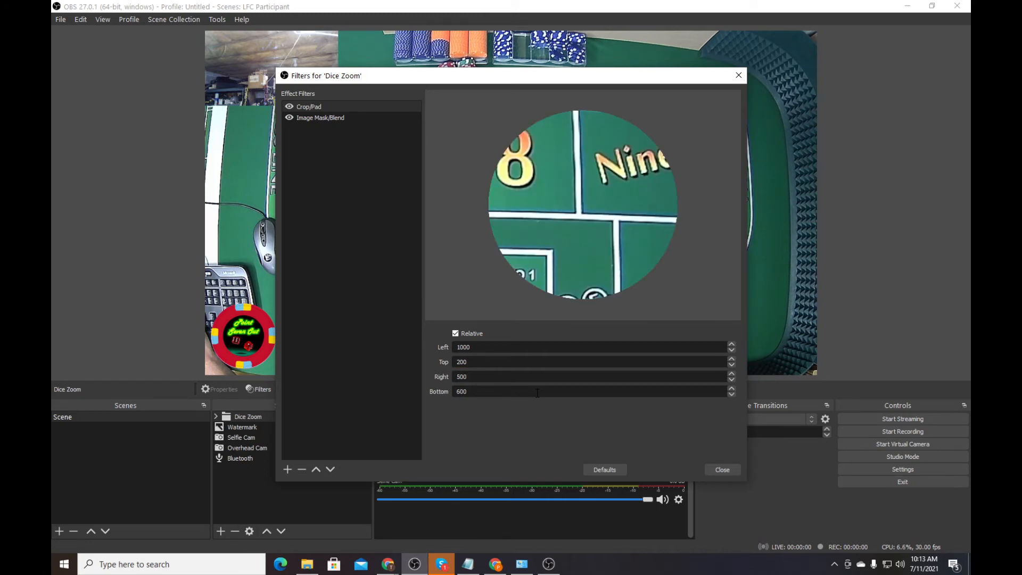
key(shift+Tab)
text(400)
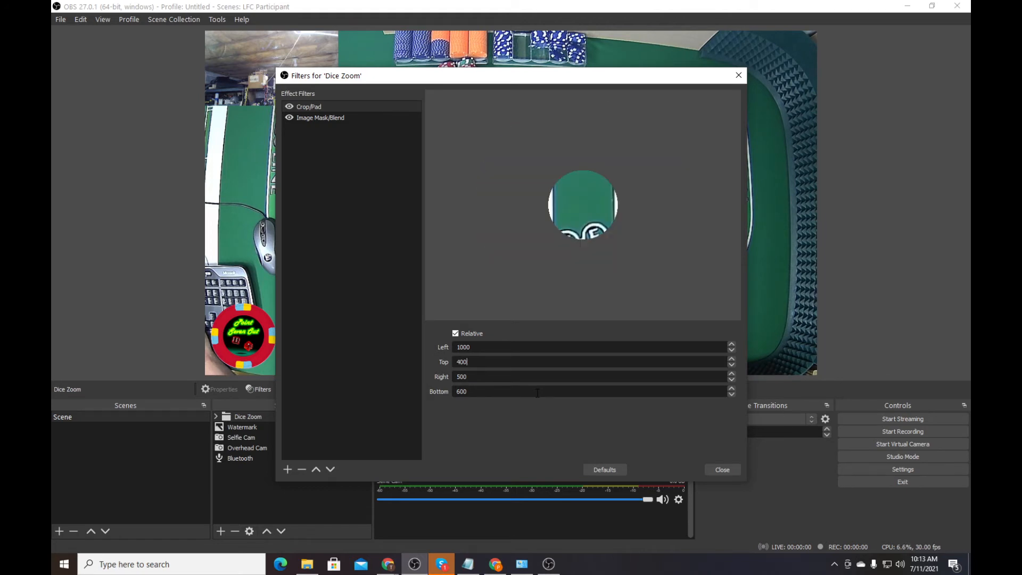
key(BackSpace)
key(BackSpace)
key(BackSpace)
text(350)
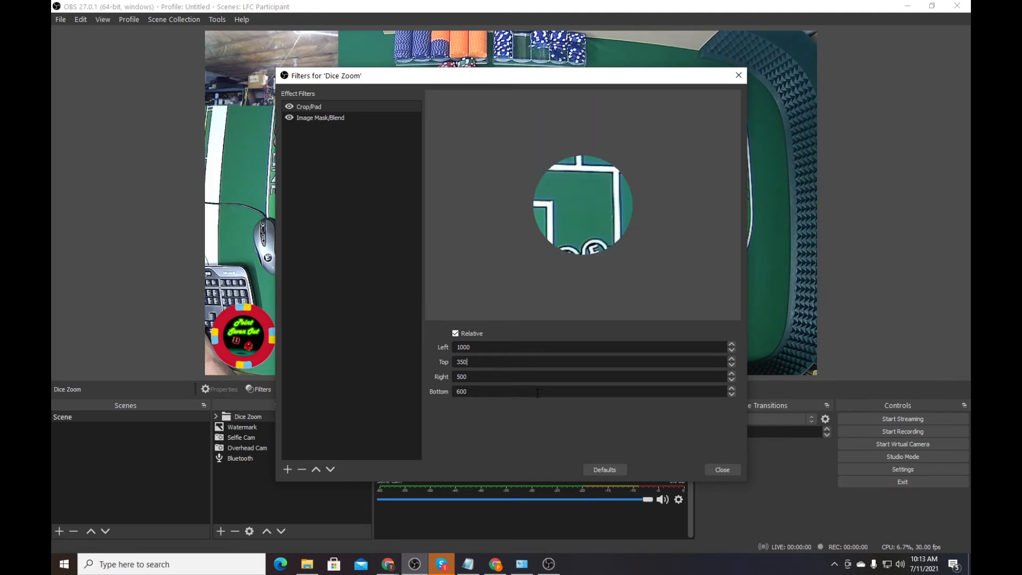
- Raise the Left value of the Dice Zoom Crop/Pad filter to 1049
click(730, 342)
click(730, 343)
click(730, 343)
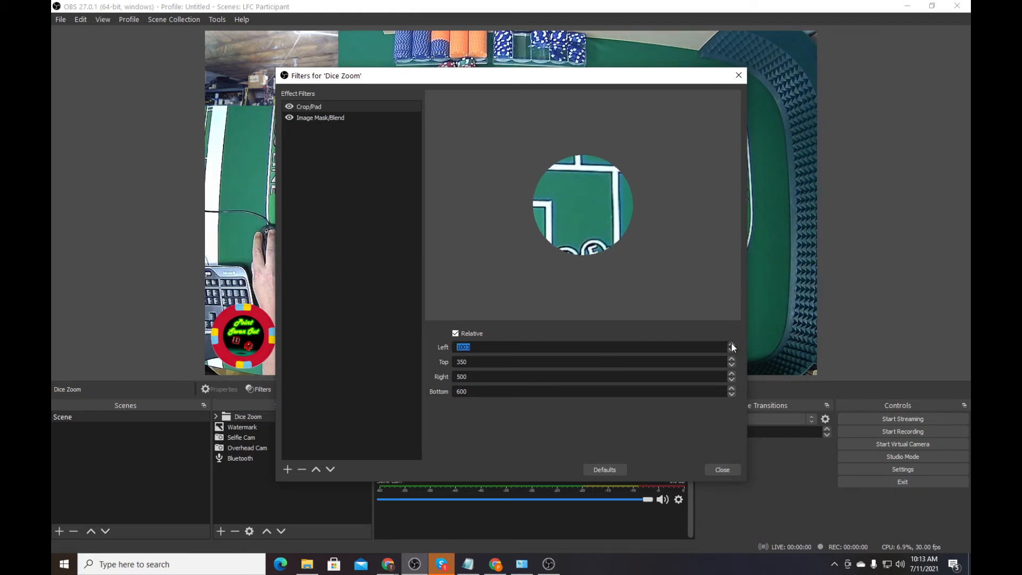
click(730, 342)
click(730, 342)
click(730, 343)
click(730, 342)
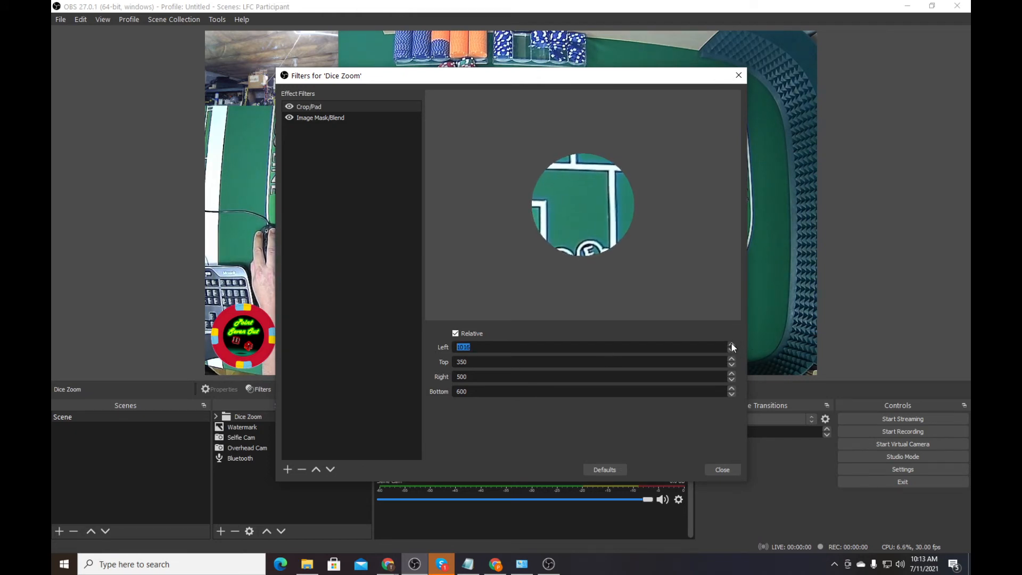
click(730, 343)
click(730, 343)
click(730, 344)
click(731, 344)
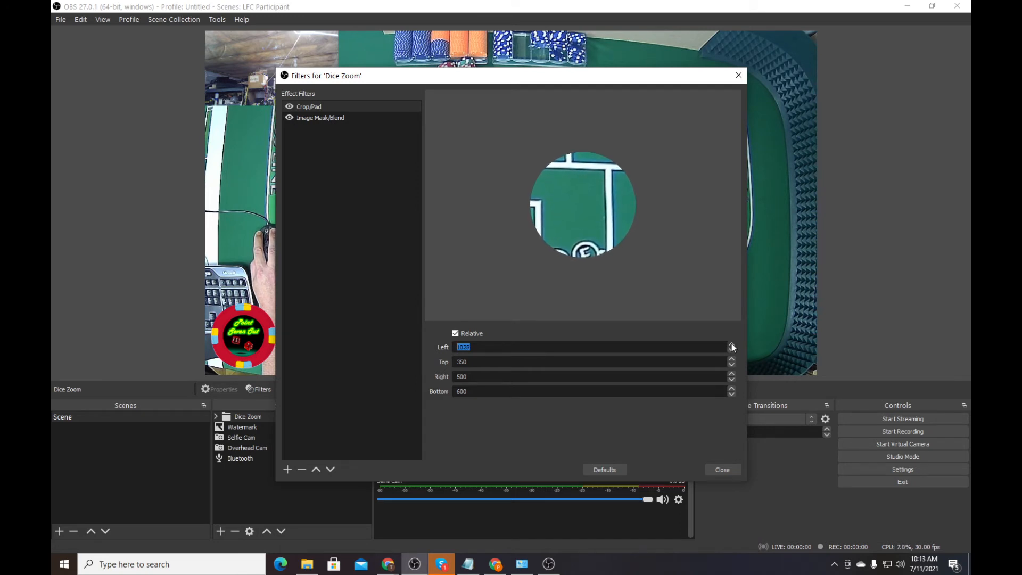
click(731, 343)
click(731, 344)
click(730, 344)
click(731, 344)
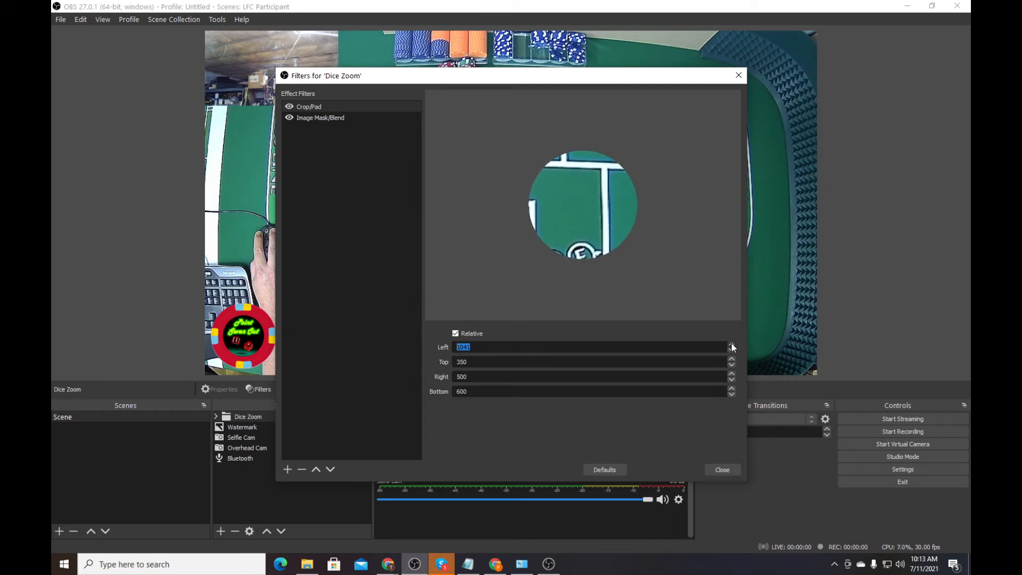
click(731, 343)
click(730, 344)
click(730, 343)
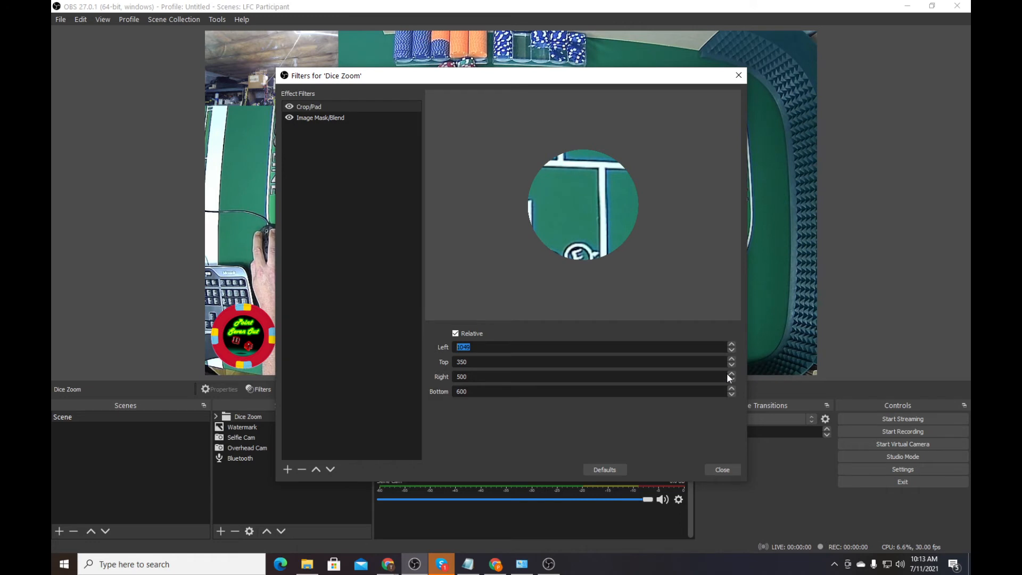
- Raise the Crop/Pad Top value to 364 and lower the Left value to 1045
click(732, 360)
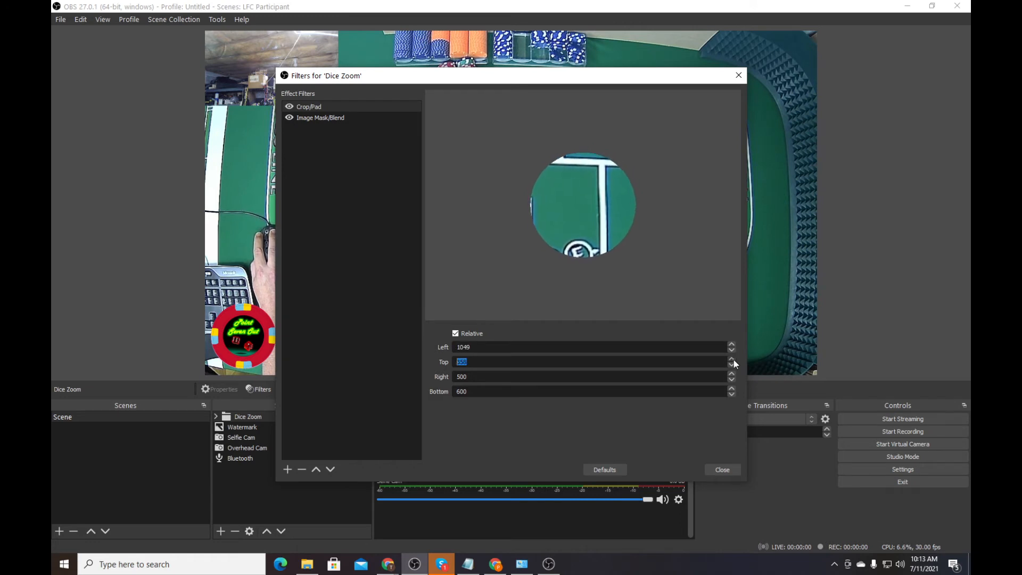
click(732, 359)
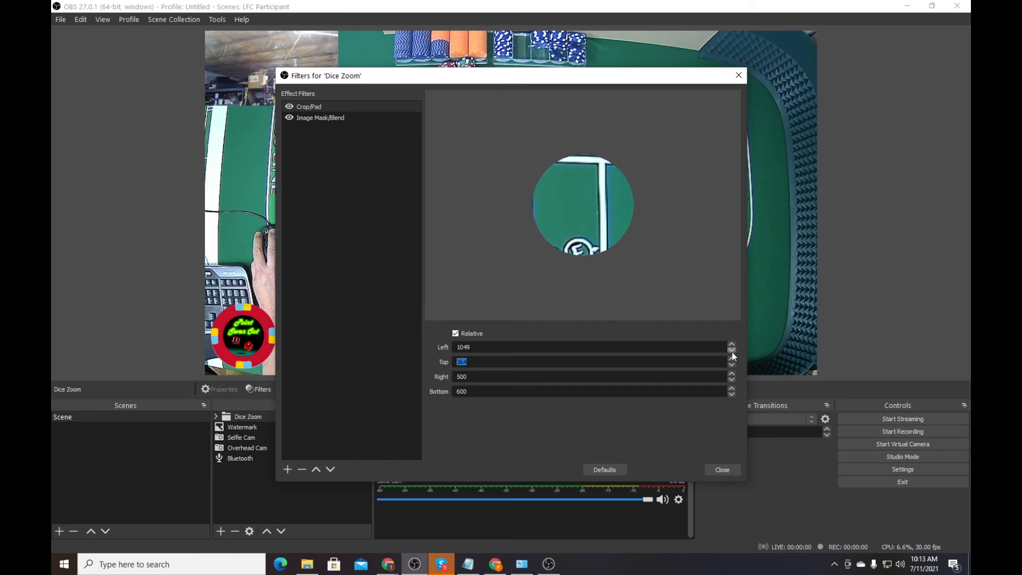
click(731, 350)
click(731, 349)
click(732, 350)
click(731, 350)
- Raise the Crop/Pad Right value to 547 and the Bottom value to 624
click(731, 373)
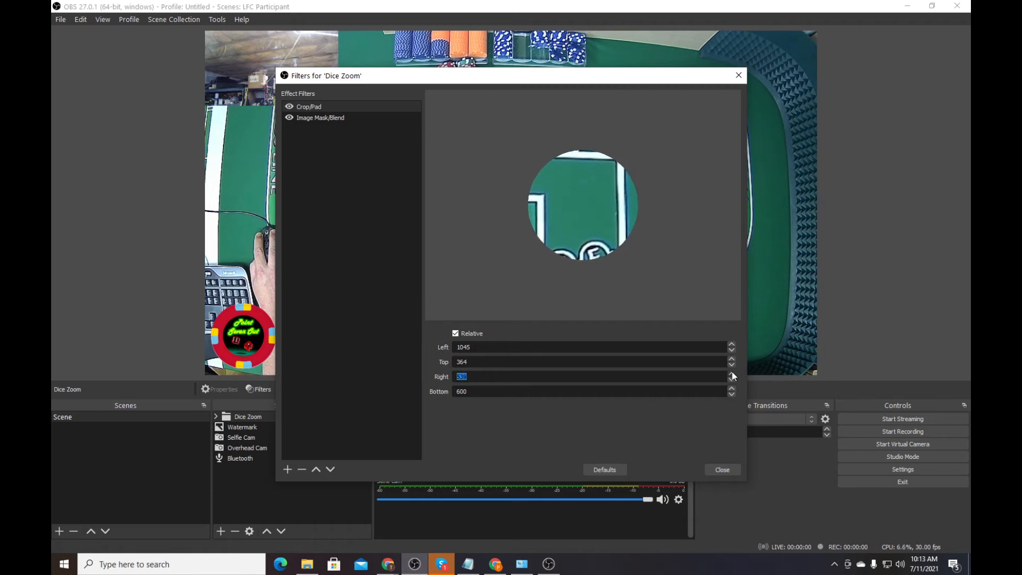
click(731, 374)
click(731, 388)
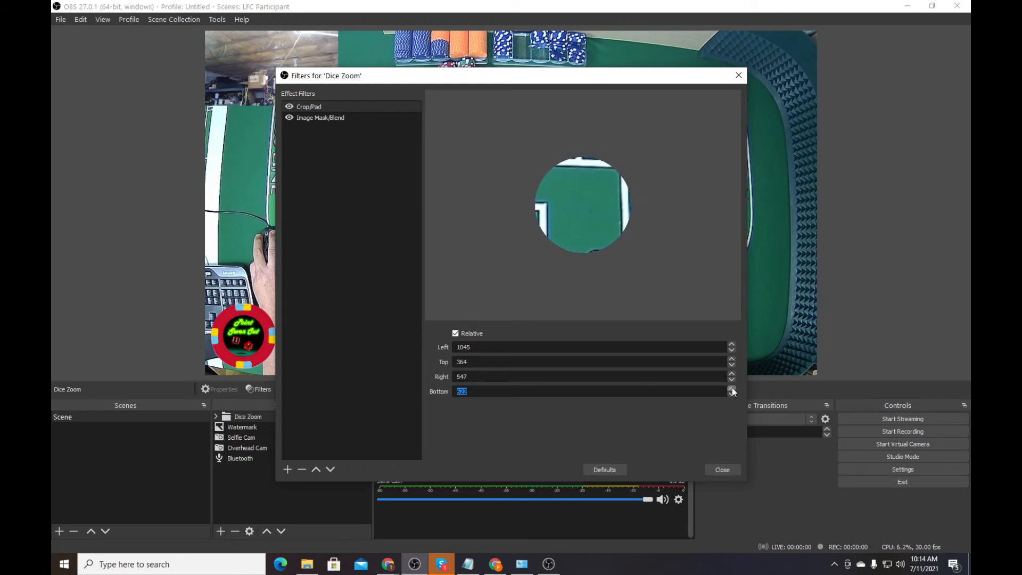
- Adjust the Left value of the Dice Zoom Crop/Pad filter to 1063
click(732, 350)
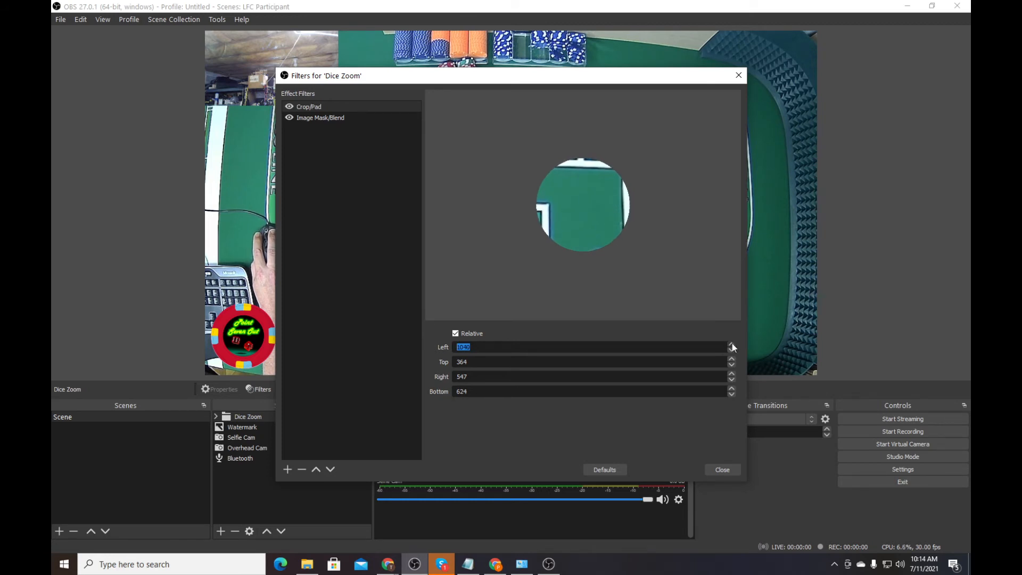
click(732, 344)
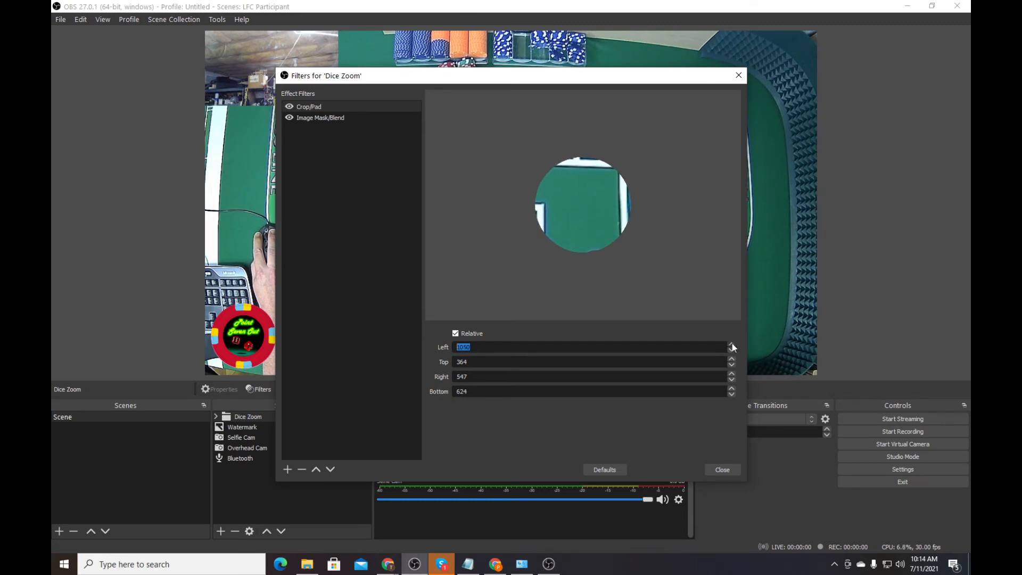
click(733, 344)
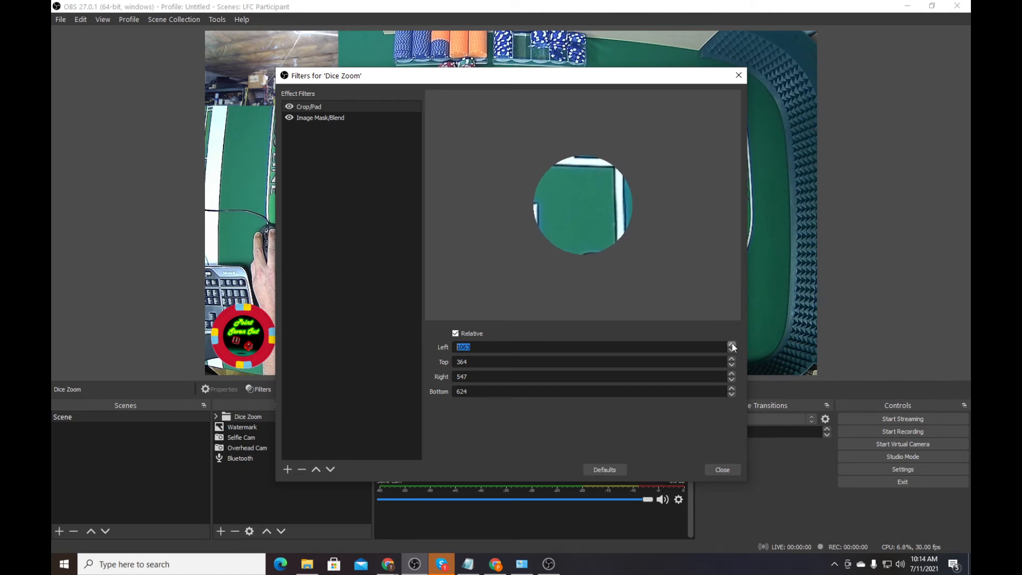
- Increase the Right value of the Dice Zoom Crop/Pad filter to 572
click(731, 374)
click(731, 374)
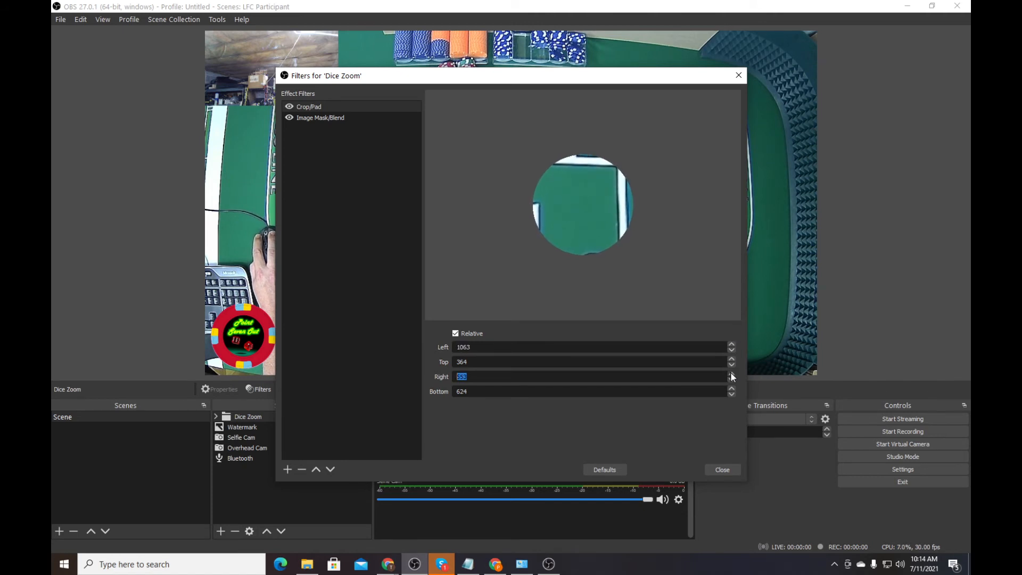
click(731, 374)
click(731, 374)
click(731, 374)
click(731, 373)
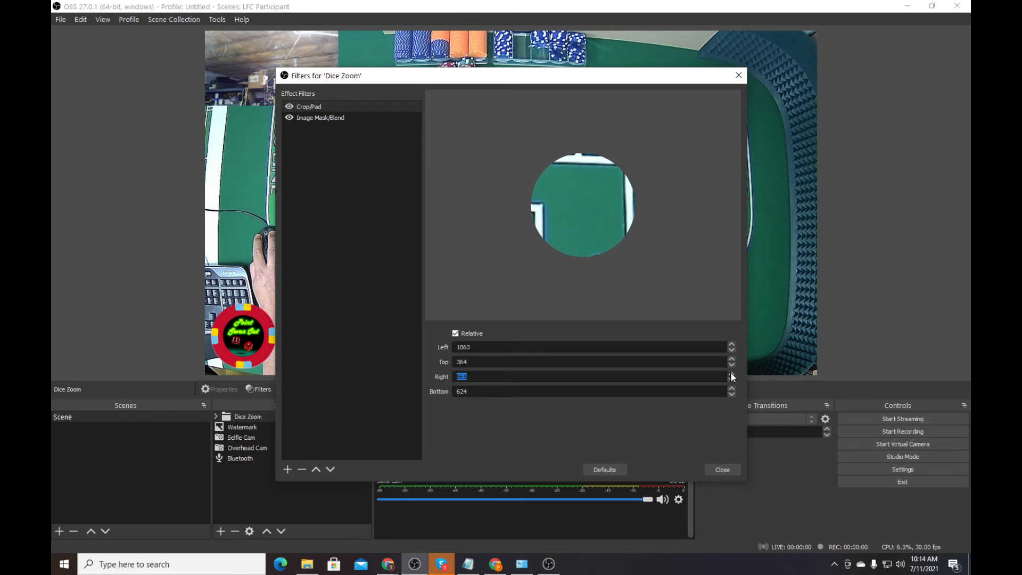
click(731, 373)
click(731, 373)
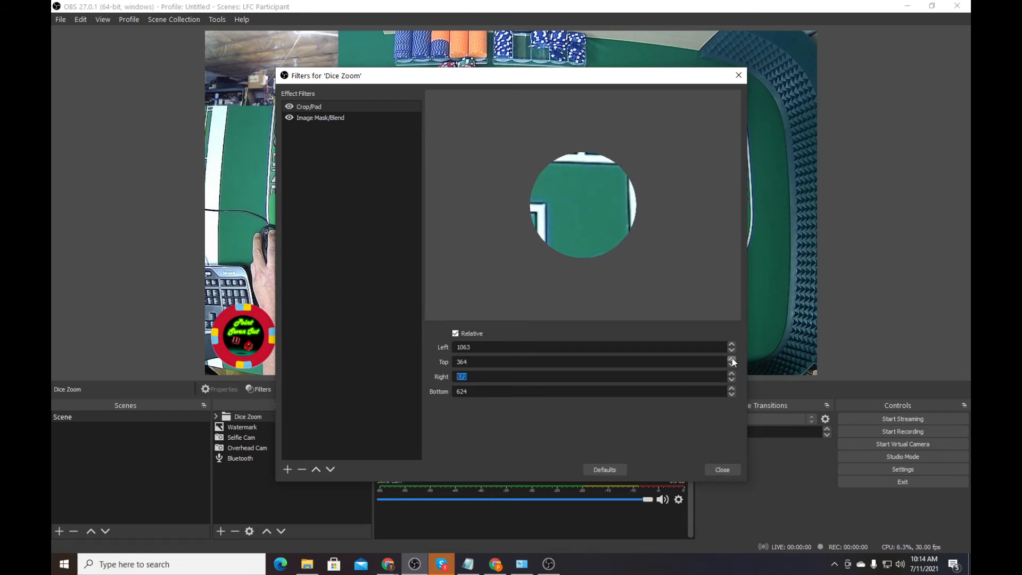
- Increase the Top value of the Dice Zoom Crop/Pad filter to 377
click(732, 358)
click(732, 358)
click(731, 358)
click(732, 358)
click(731, 358)
click(732, 358)
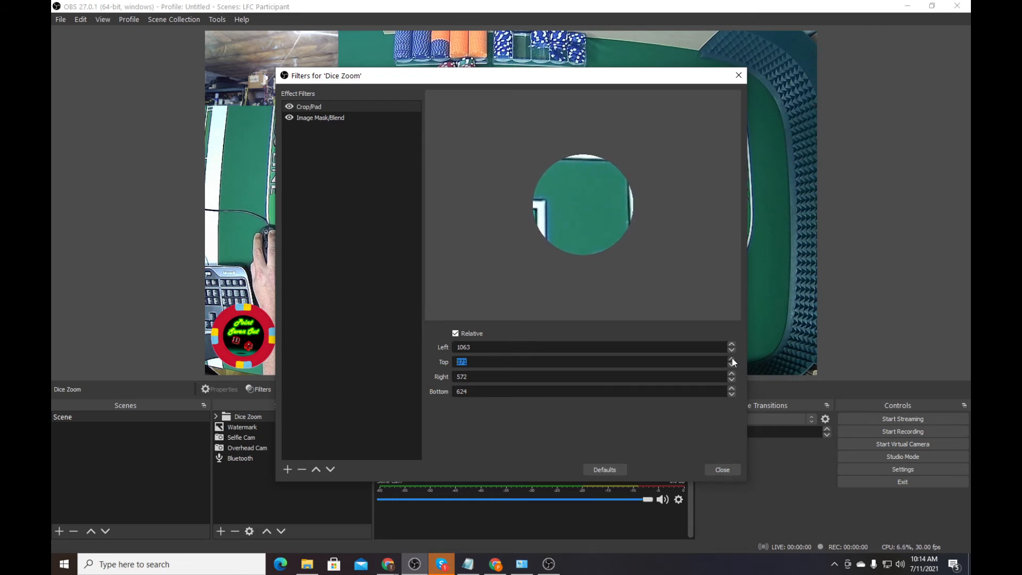
click(732, 359)
click(732, 358)
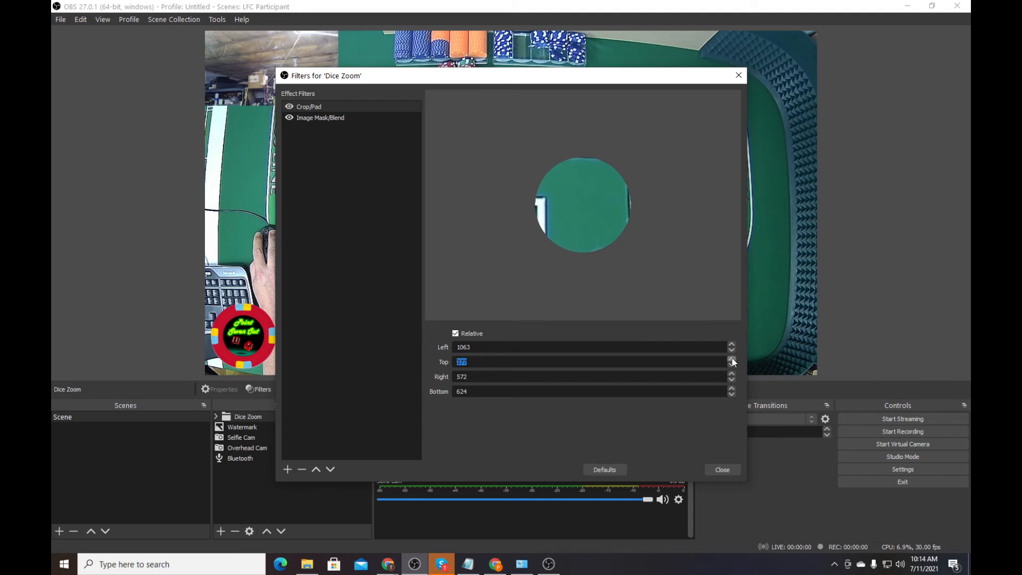
- Increase the Left value of the Dice Zoom Crop/Pad filter to 1073
click(732, 345)
click(732, 345)
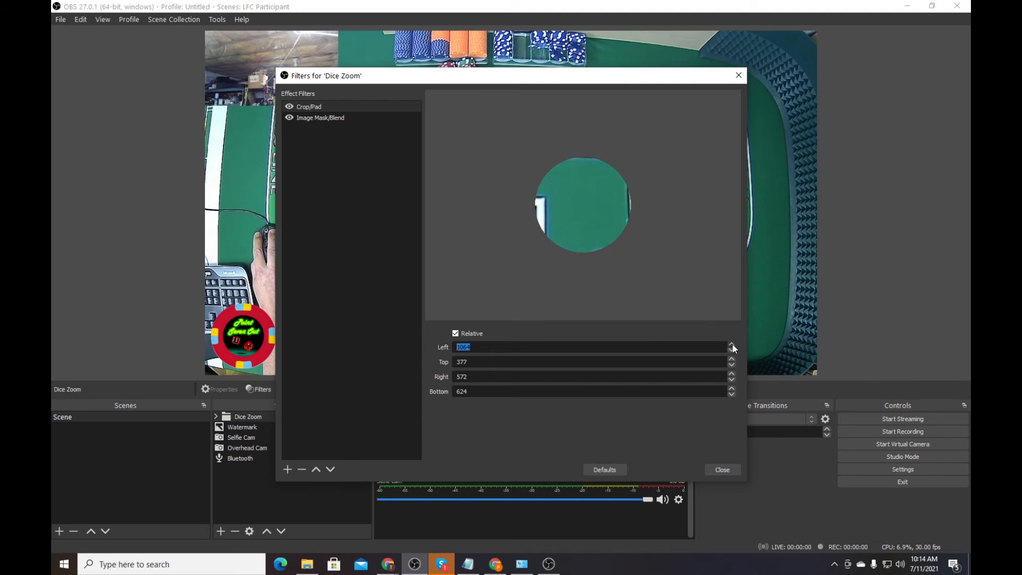
click(732, 345)
click(732, 345)
click(732, 345)
click(732, 345)
click(732, 345)
click(733, 345)
click(732, 345)
click(732, 345)
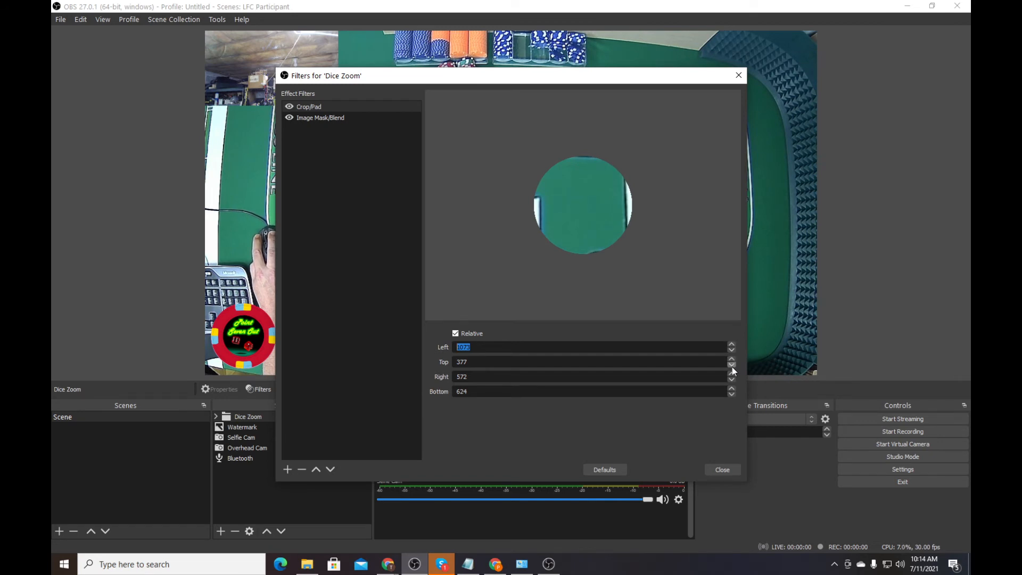
- Lower the Crop/Pad Top value to 373 and close the Dice Zoom filters
click(732, 364)
click(732, 365)
click(732, 365)
click(731, 364)
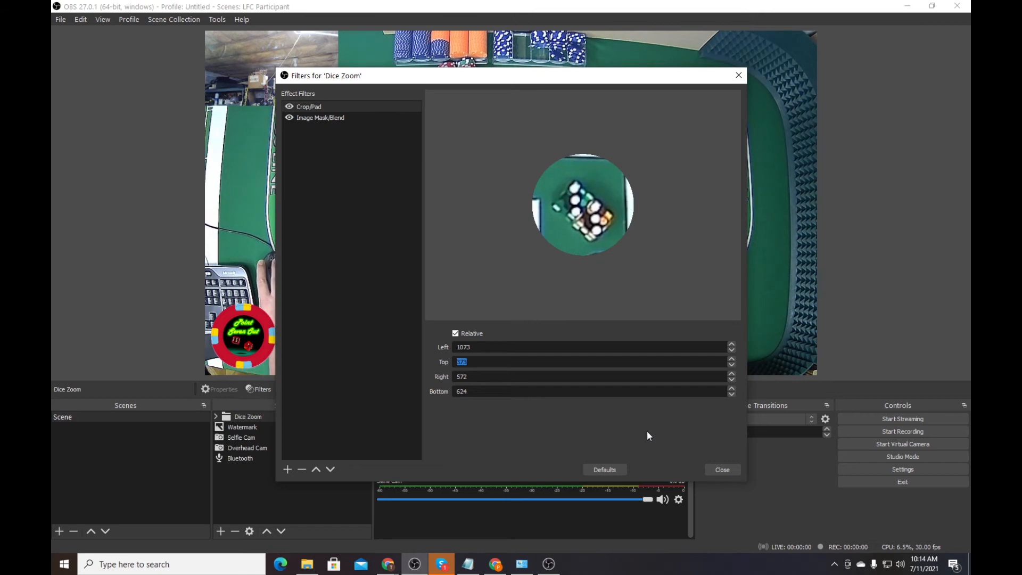
click(722, 469)
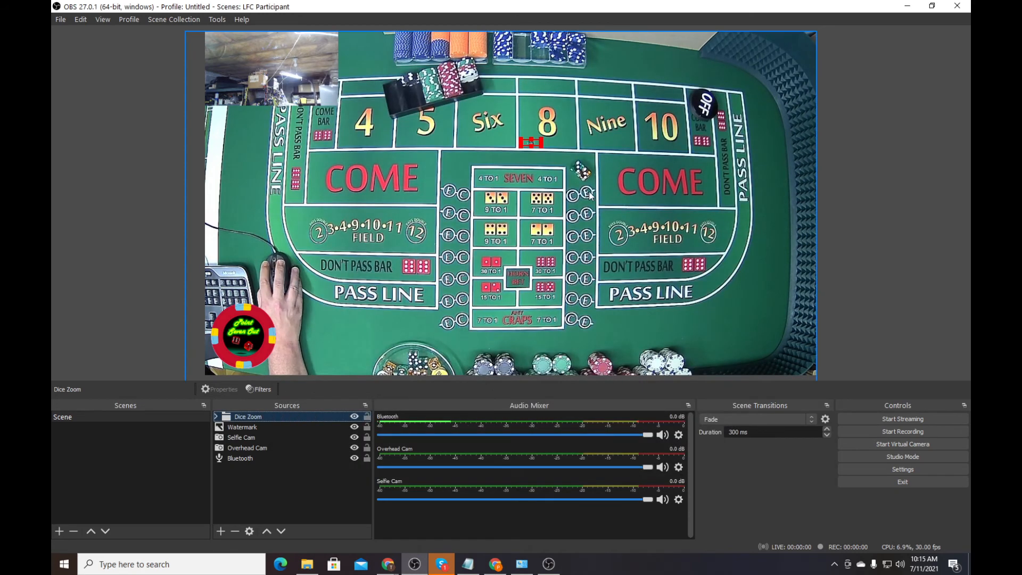
- Select the Dice Zoom group and hide the Overhead Cam source
click(584, 173)
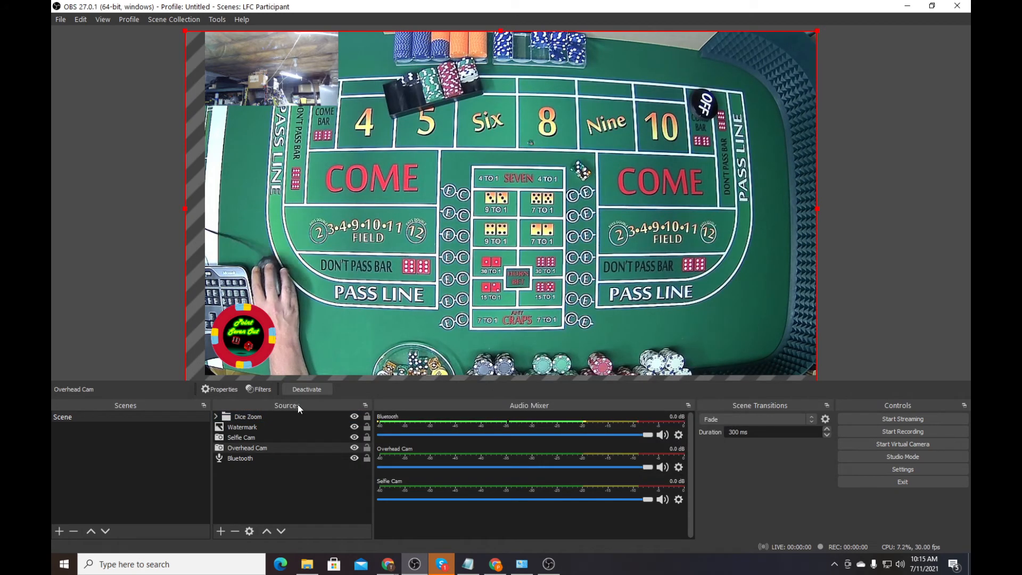
click(272, 418)
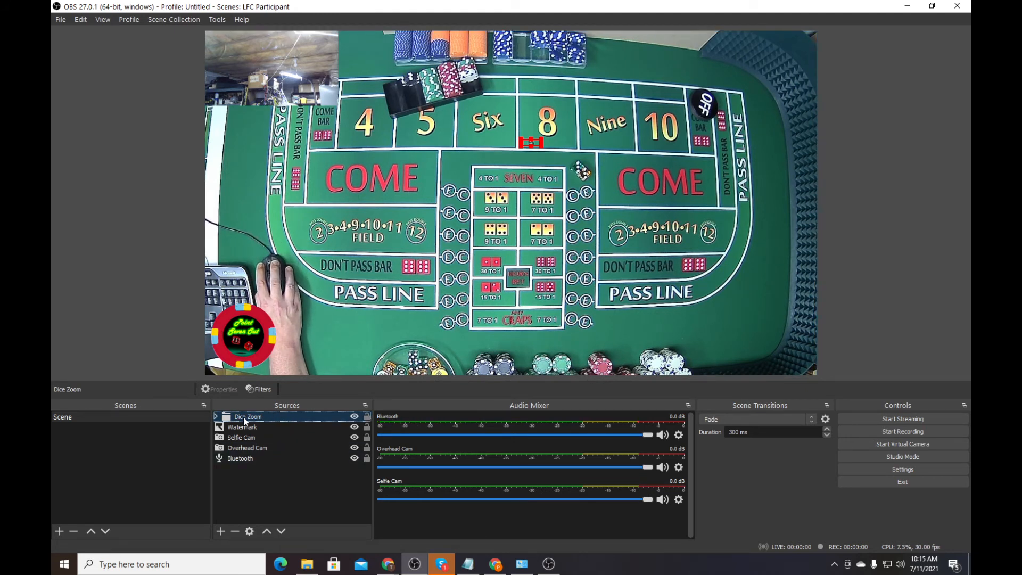
click(354, 449)
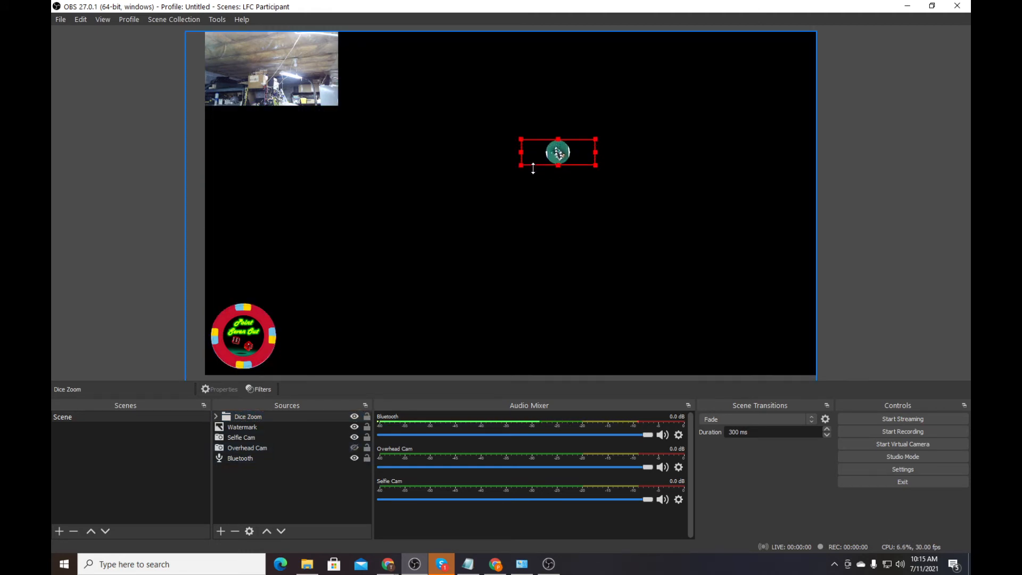
- Try enlarging the Dice Zoom group on the canvas, and reset its transform
drag(533, 168, 562, 202)
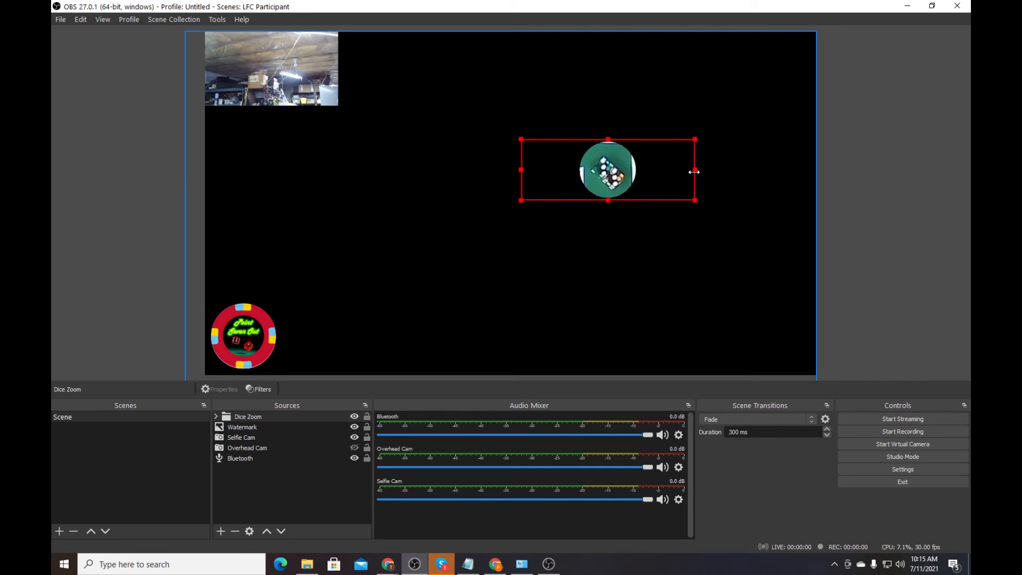
mouse_move(693, 171)
mouse_down()
mouse_move(660, 170)
mouse_move(689, 171)
mouse_up()
right_click(658, 176)
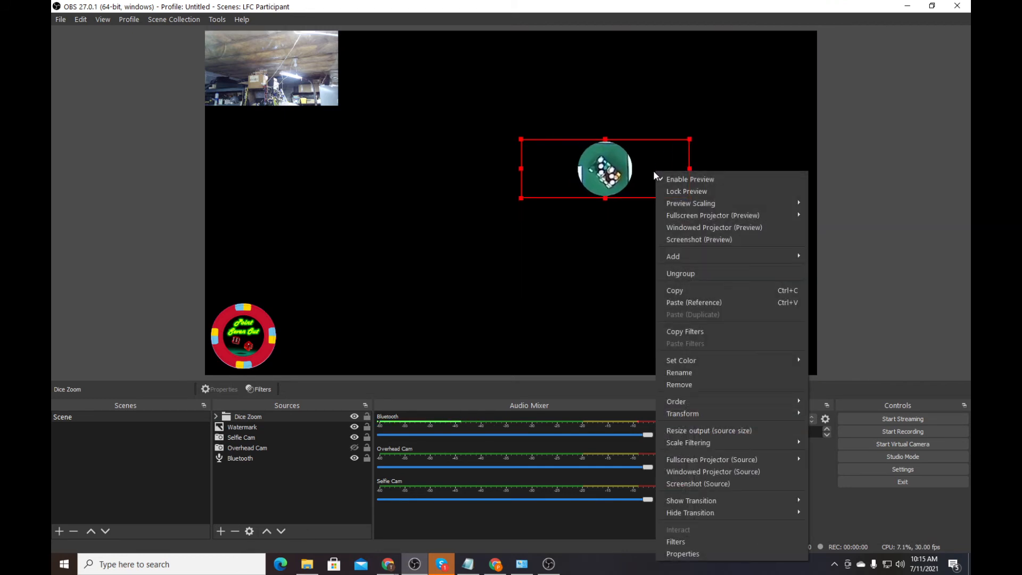
mouse_move(692, 413)
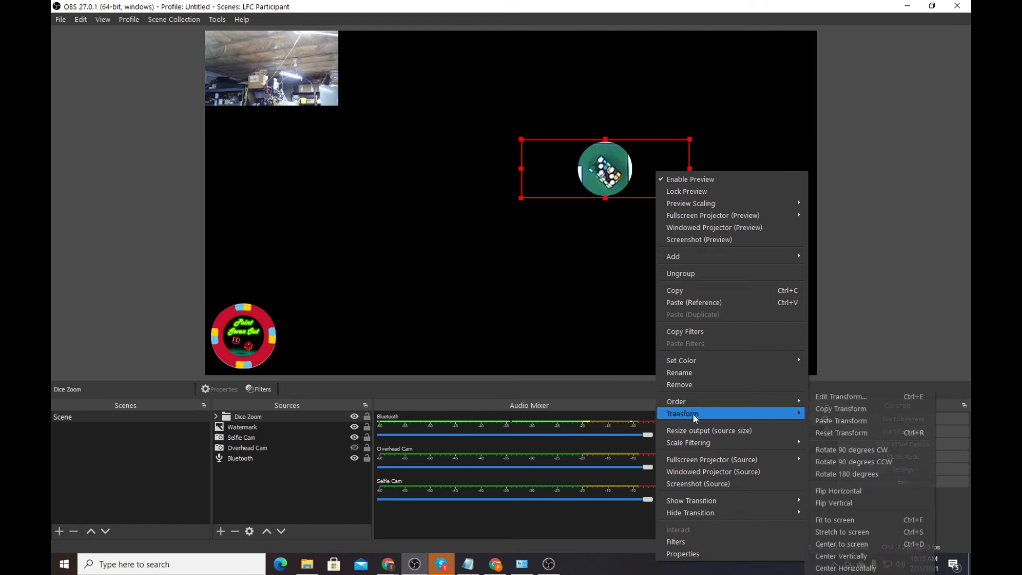
click(839, 431)
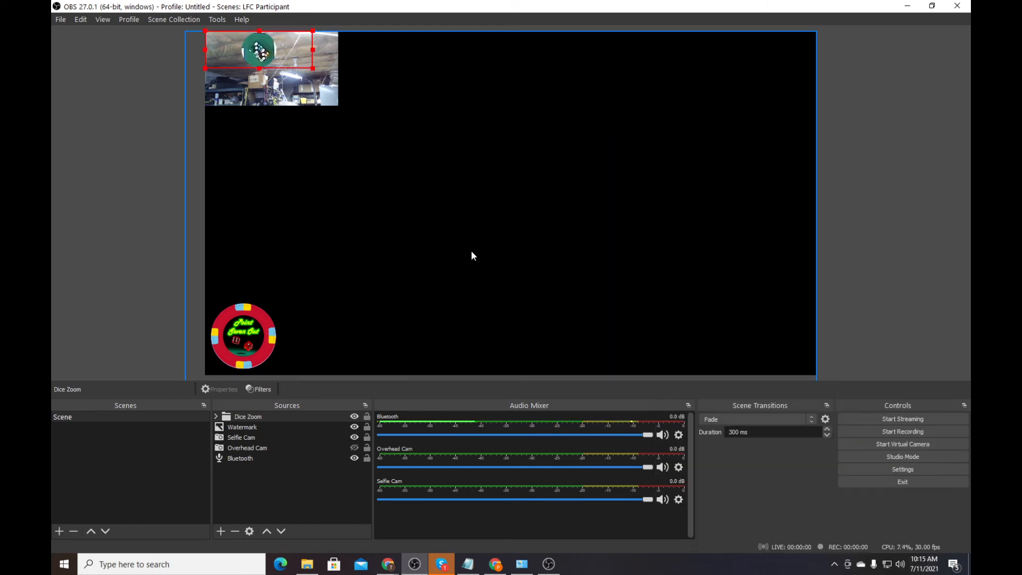
- Move the Dice Zoom group near the middle of the canvas and enlarge its frame to a little over half the canvas width
drag(299, 71, 609, 194)
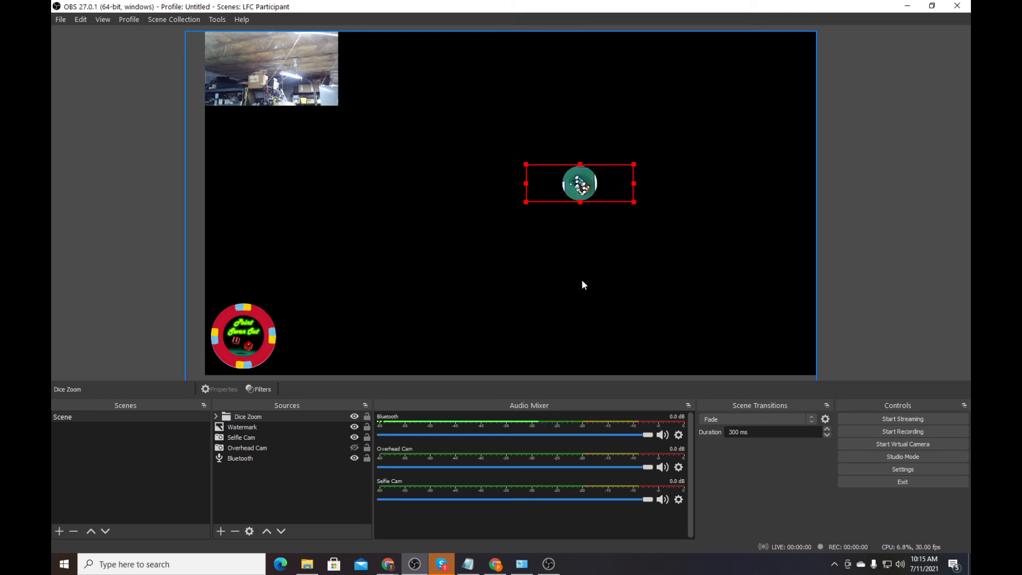
drag(632, 185, 719, 193)
drag(635, 211, 583, 203)
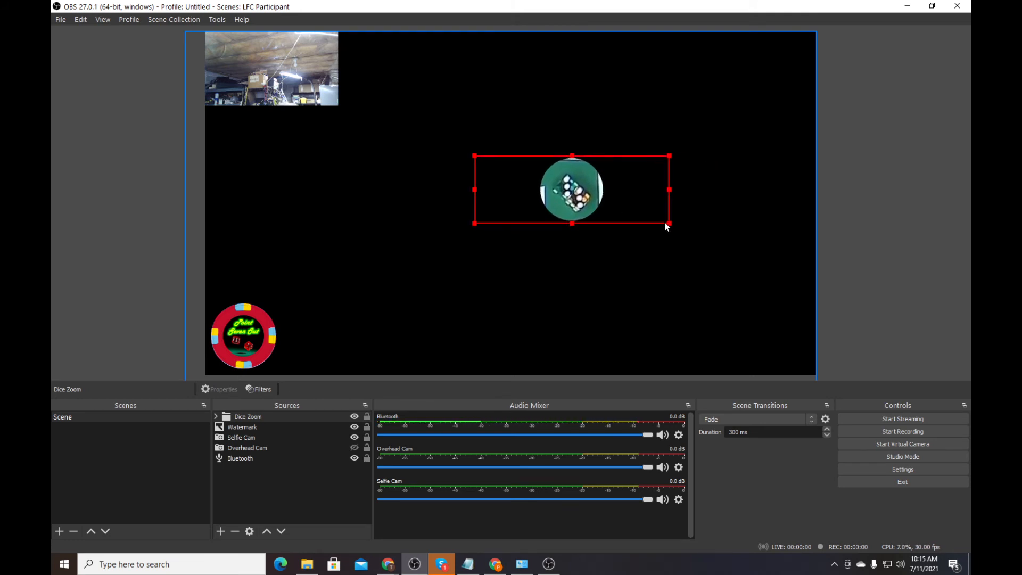
drag(669, 223, 614, 214)
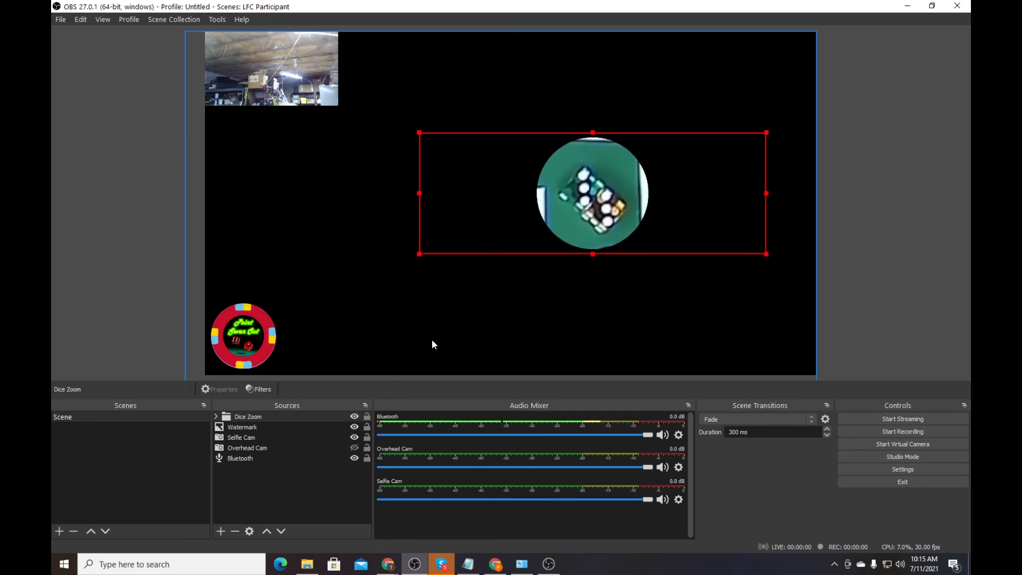
- Show the Overhead Cam source again and shift the Dice Zoom group slightly left over the table layout
click(354, 448)
drag(624, 213, 610, 212)
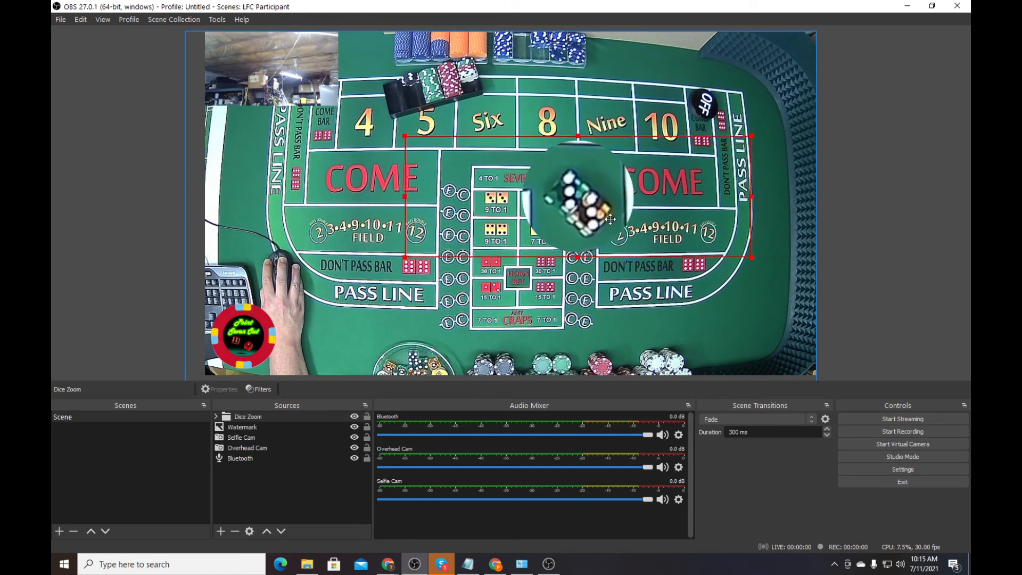
- Try a size of 100 by 100 in the Dice Zoom group's transform settings, and reset its transform
right_click(579, 214)
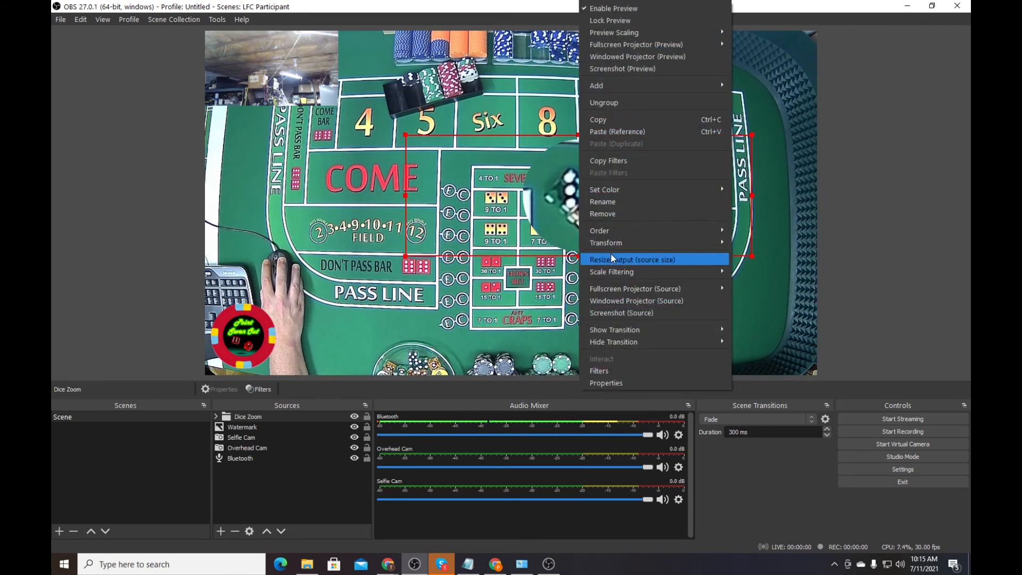
mouse_move(608, 242)
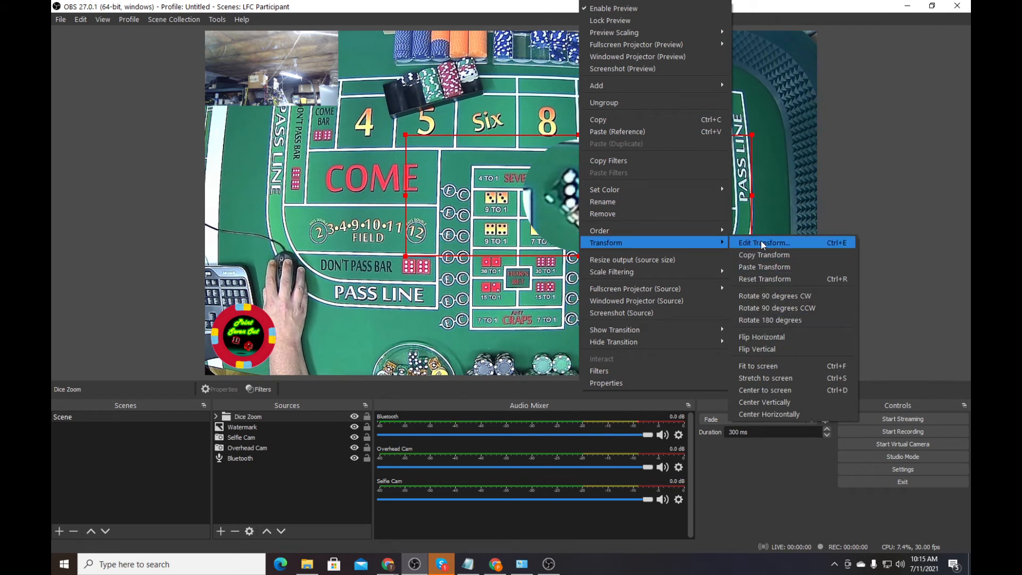
click(761, 240)
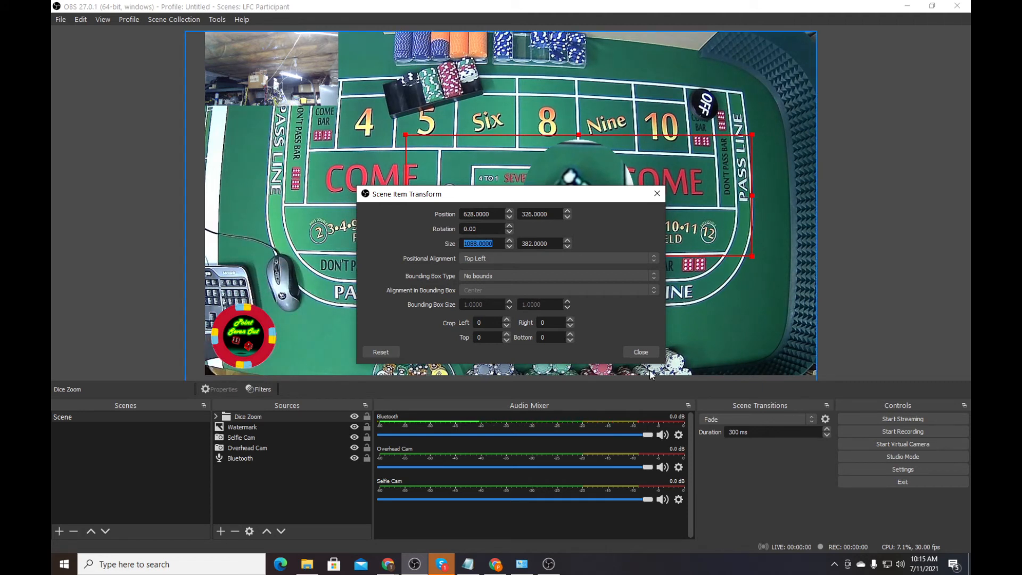
text(100)
key(Tab)
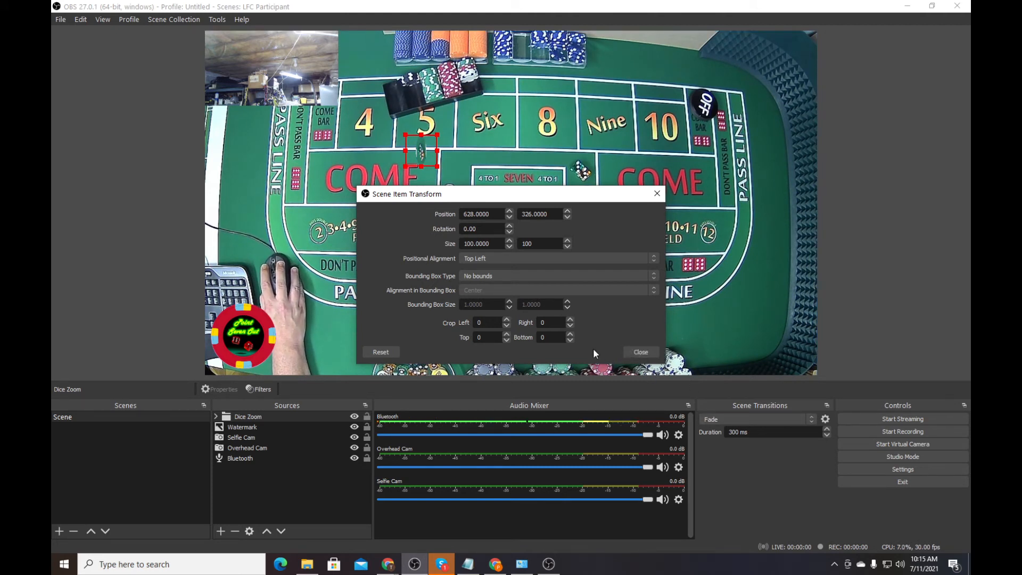
click(387, 354)
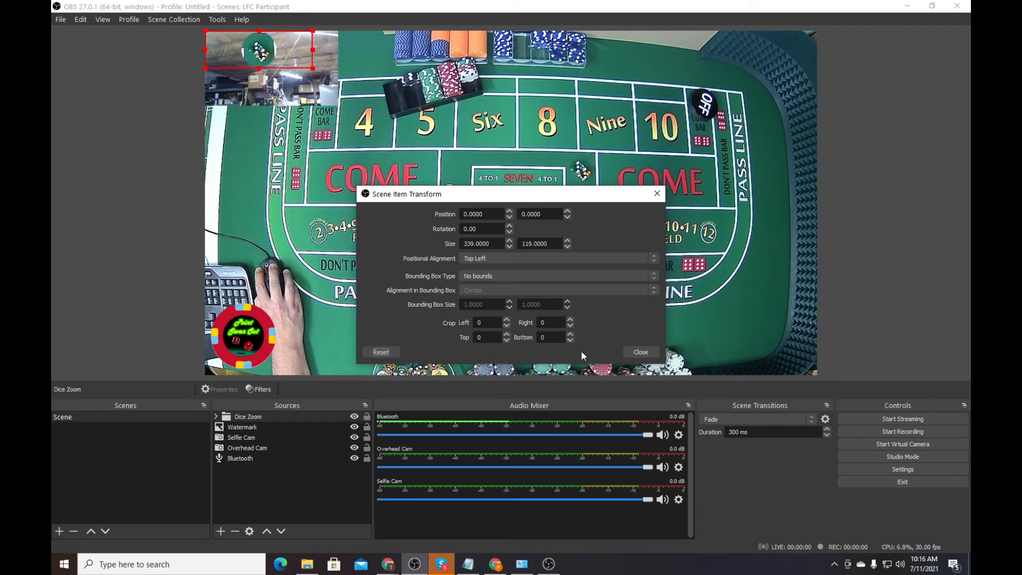
click(640, 351)
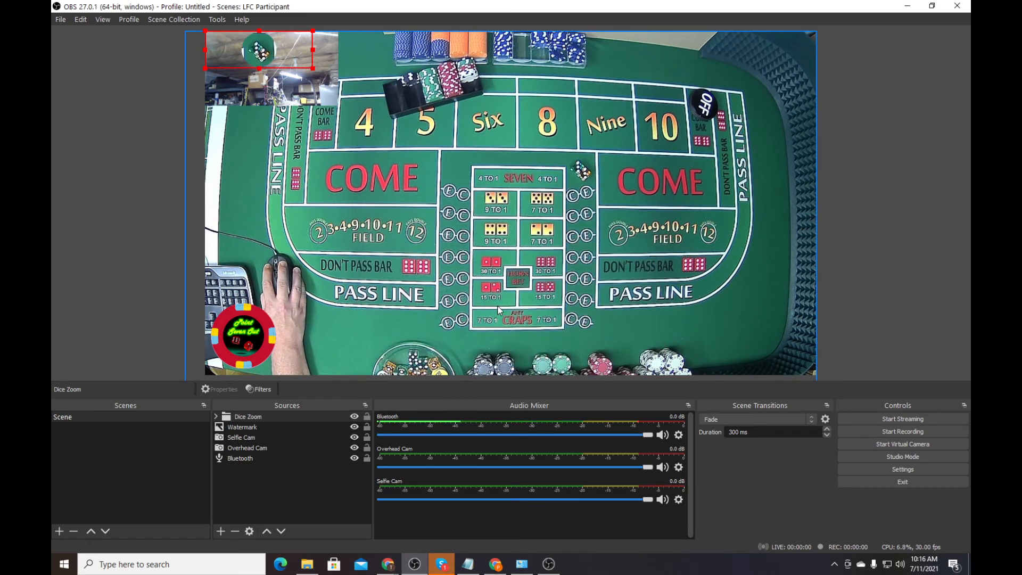
- Move the Dice Zoom group over the dice beside the Seven bet on the table layout and enlarge it slightly
drag(265, 51, 656, 199)
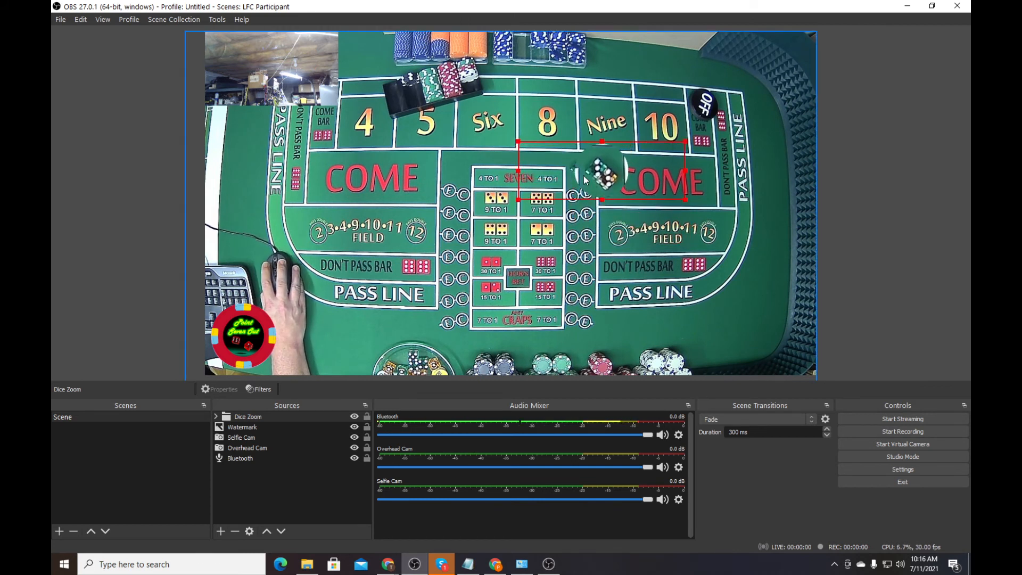
drag(583, 175, 584, 181)
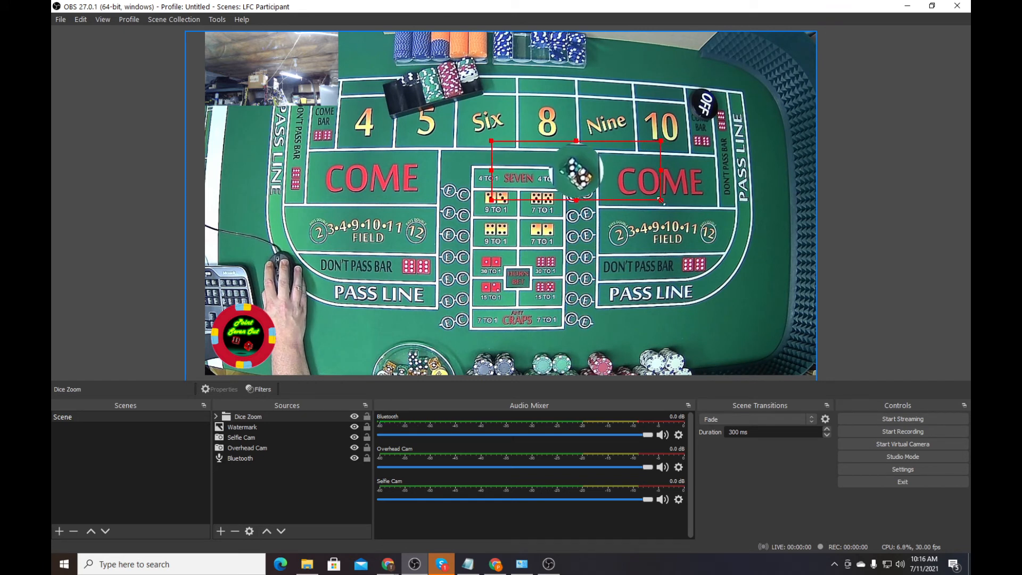
drag(660, 200, 664, 206)
drag(571, 190, 568, 193)
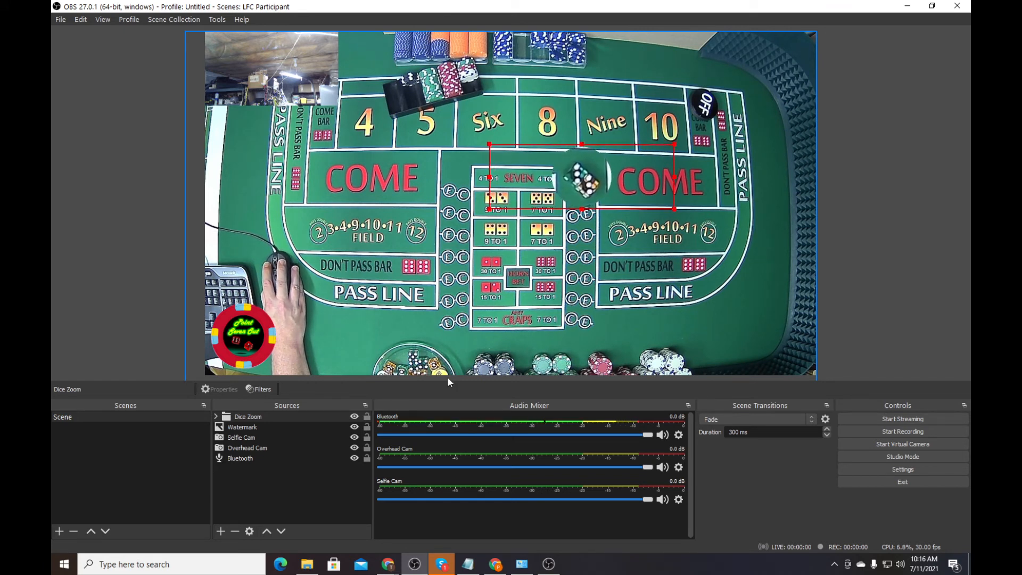
- Hide and reshow the Dice Zoom group to compare it with the actual dice on the table, and deselect it
click(354, 417)
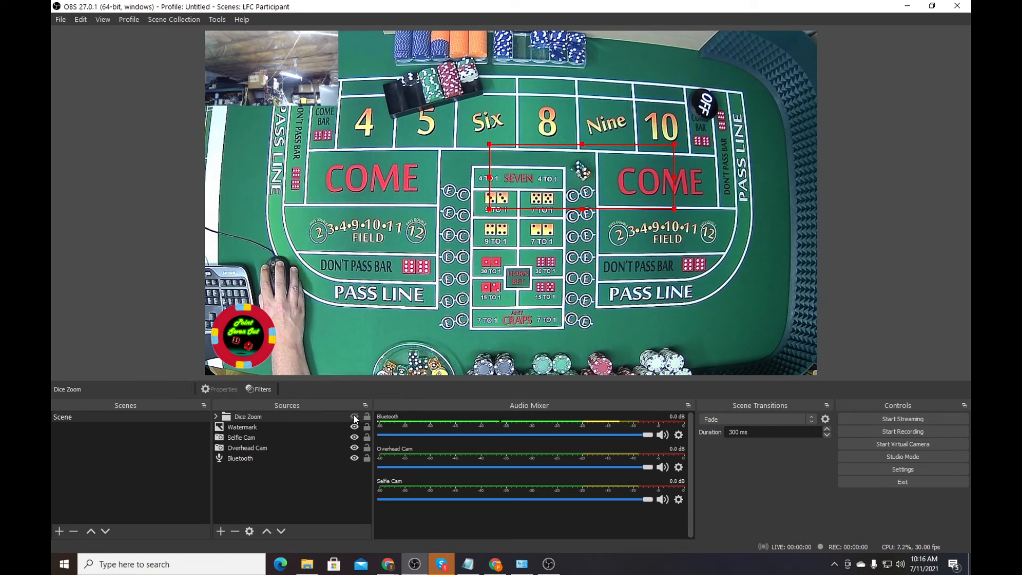
click(354, 416)
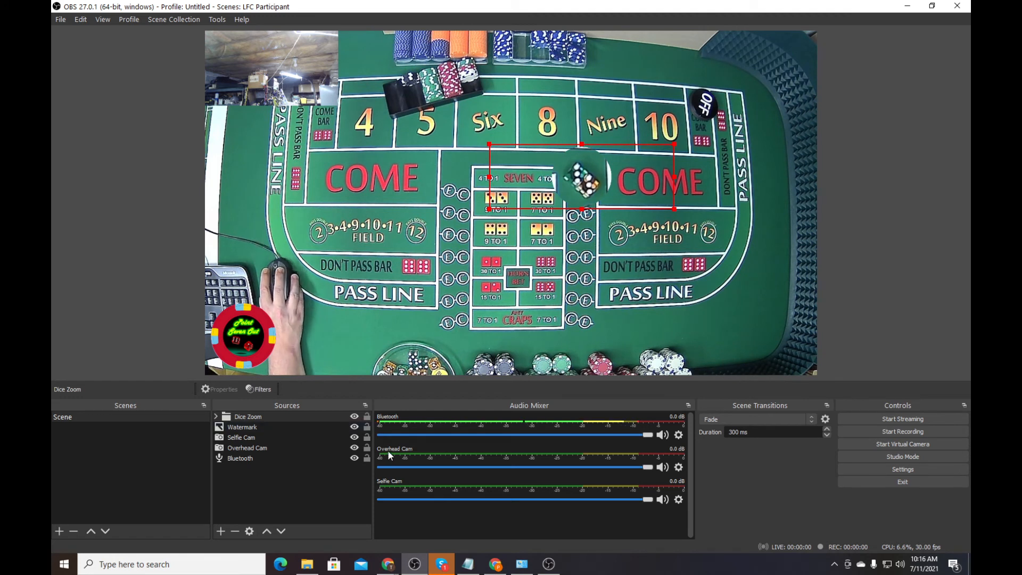
click(157, 351)
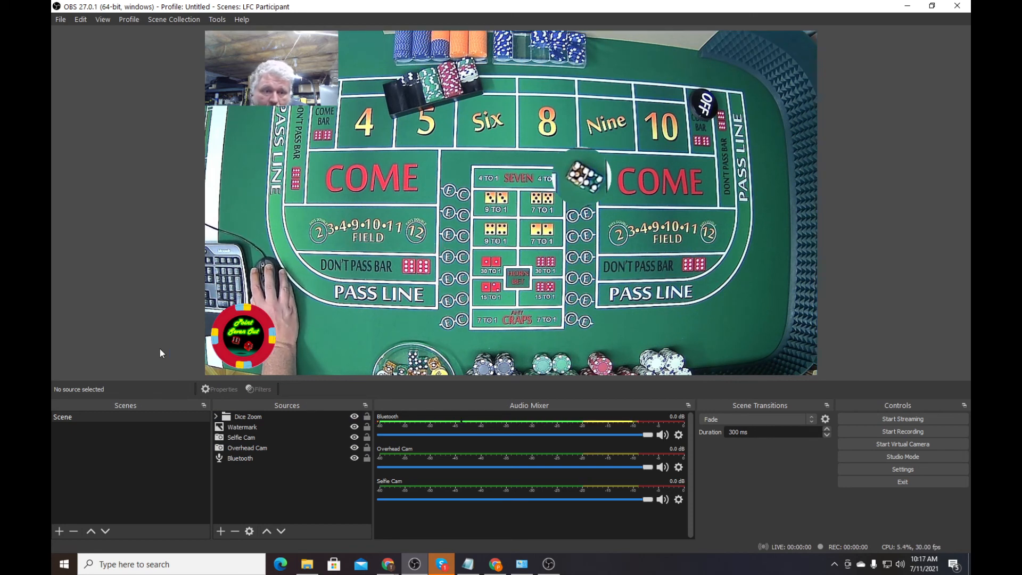
- Start the virtual camera and place a Skype video call to the Point Seven Out contact
click(899, 443)
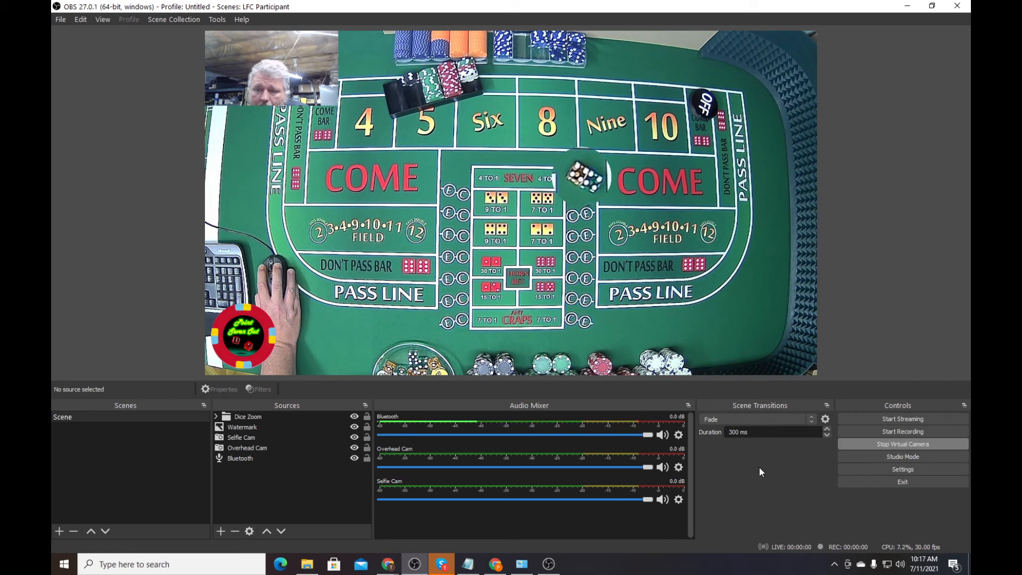
click(449, 566)
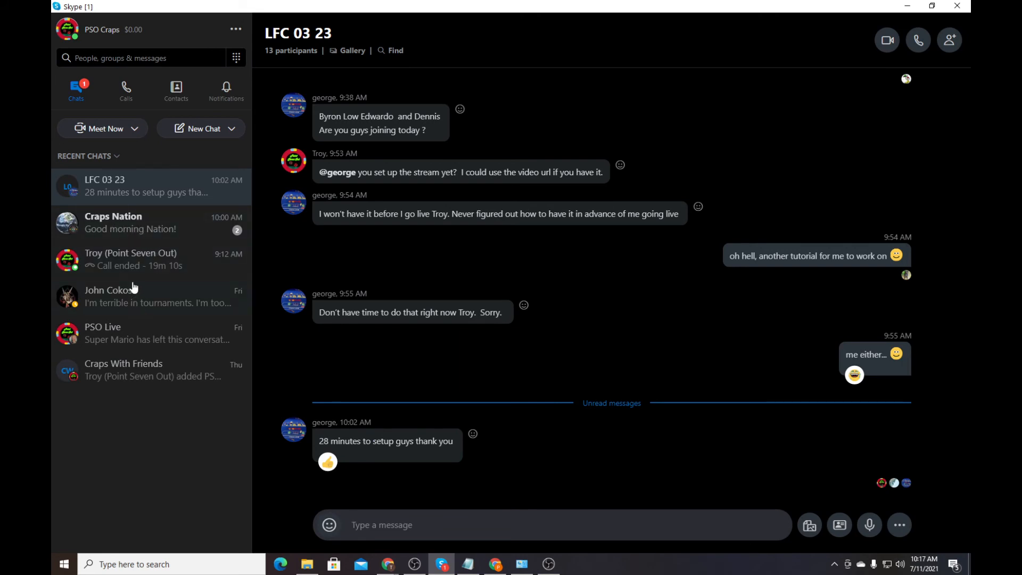
click(128, 264)
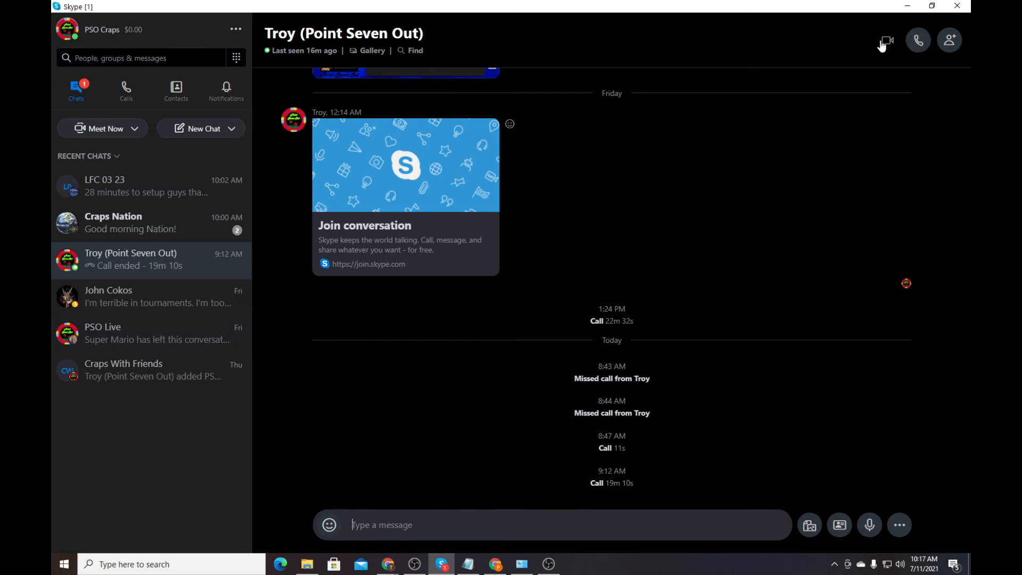
click(879, 69)
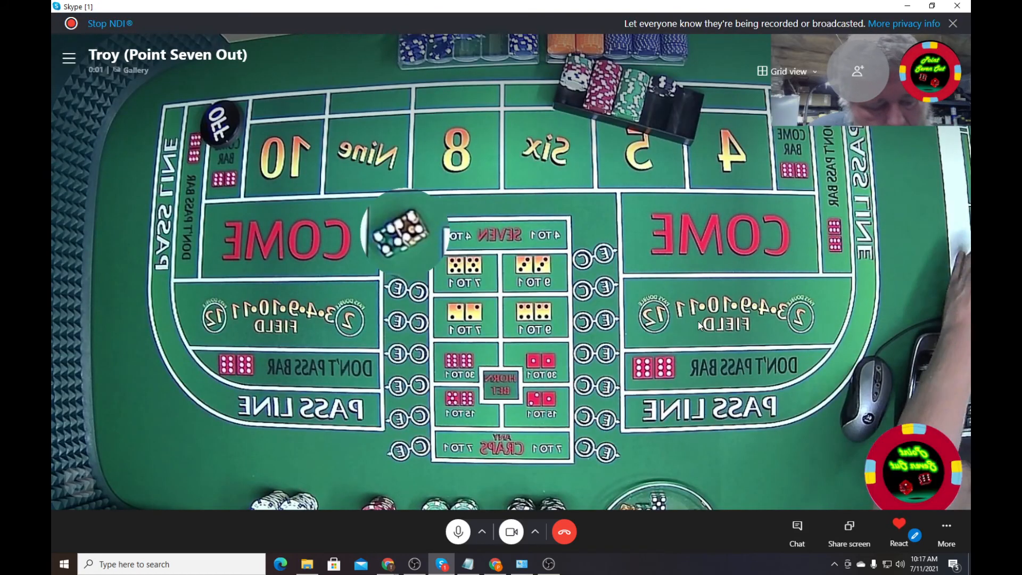
- Mute the microphone and dismiss the recording privacy notice in the Skype call, and switch to the Portable Mode OBS window
click(458, 532)
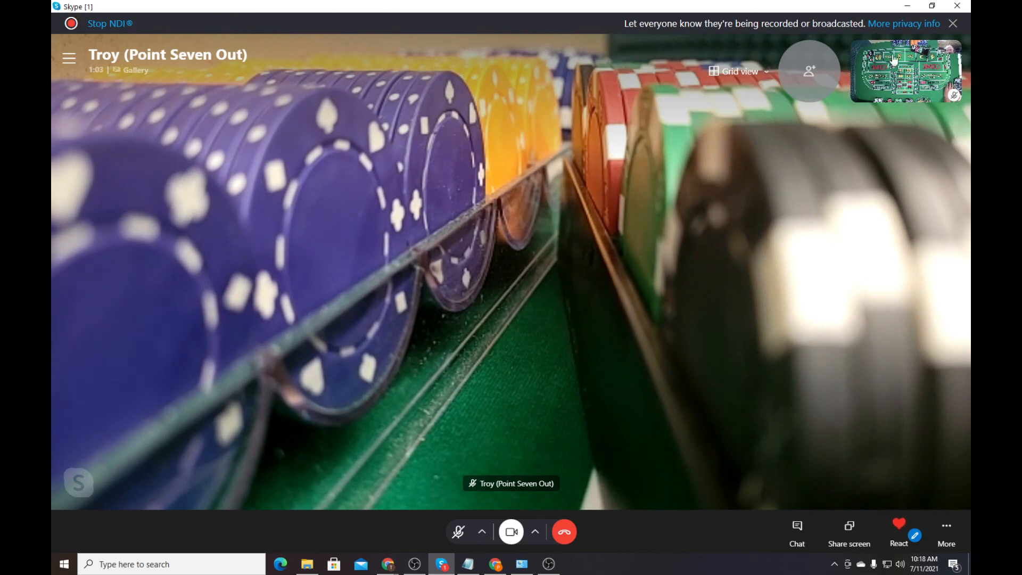
click(953, 24)
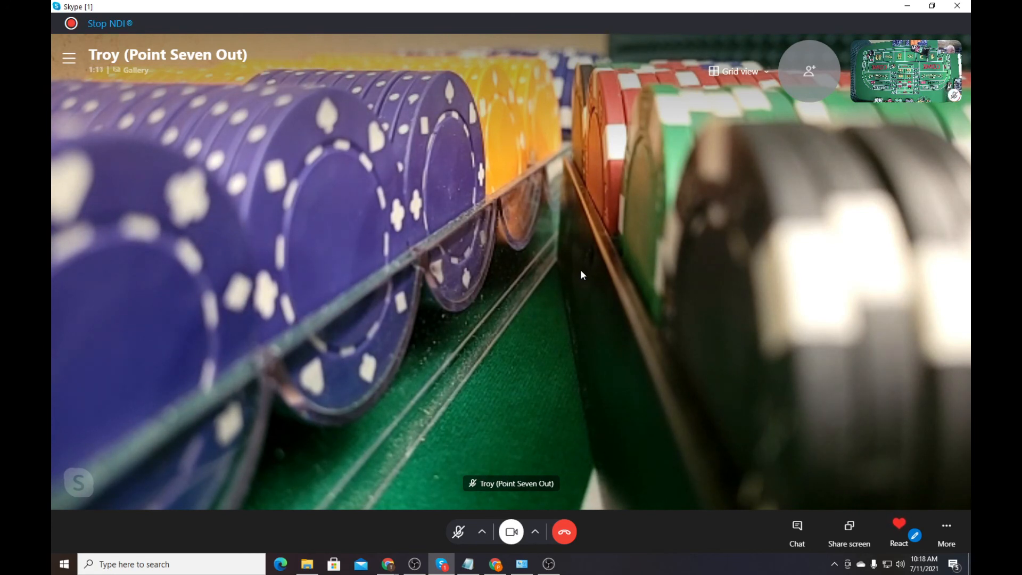
click(549, 564)
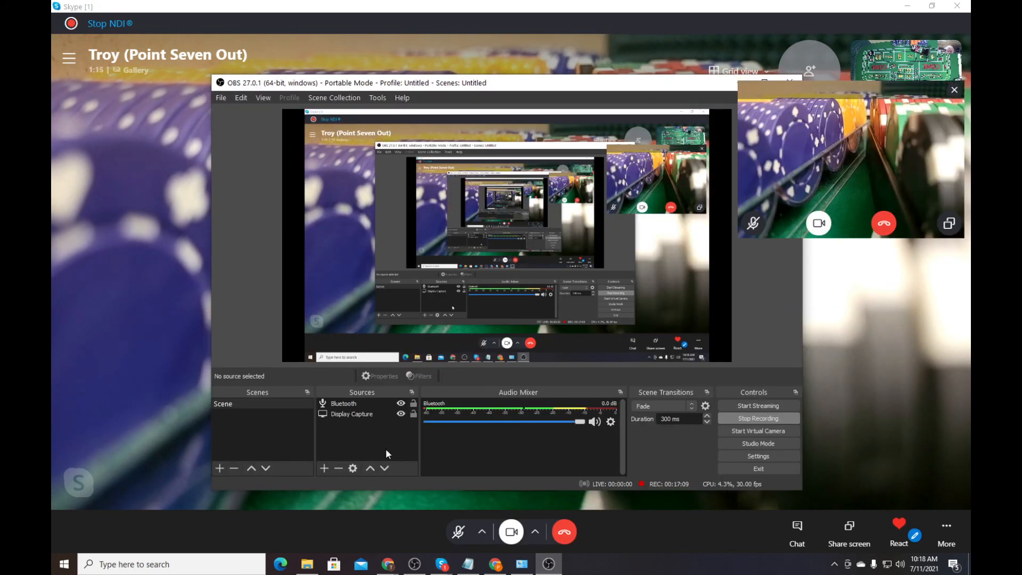